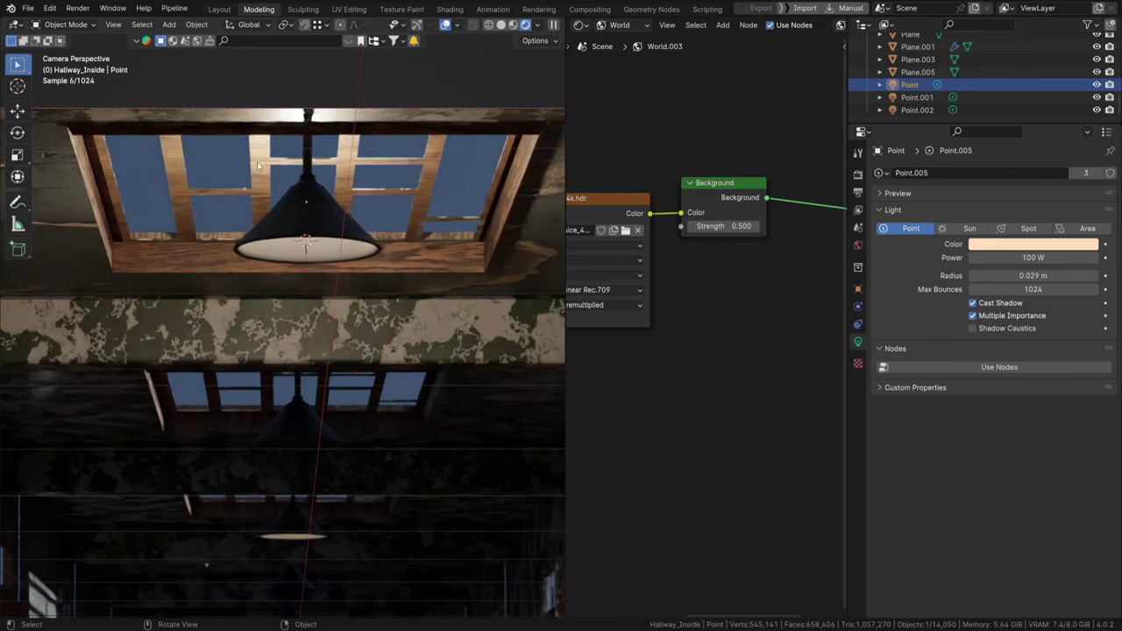
Step: Delete the extra point light Point.001 in the hallway near the front ceiling lamp
{"action": "middle_click_drag", "start_coordinate": [317, 178], "coordinate": [373, 267]}
{"action": "left_click", "coordinate": [382, 248]}
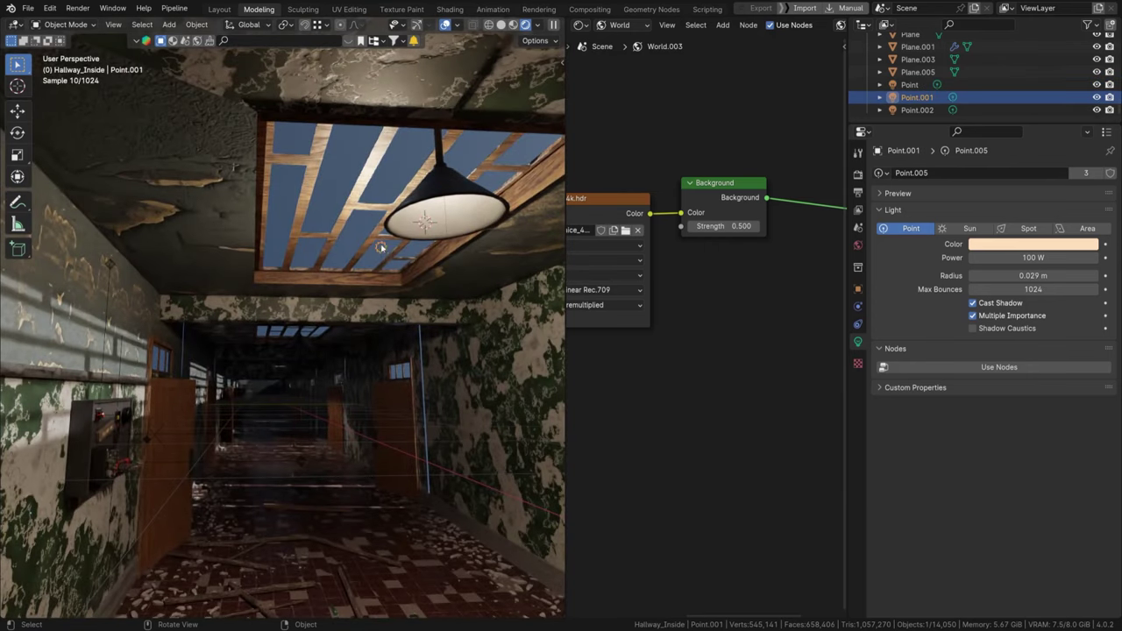
{"action": "key", "text": "Delete"}
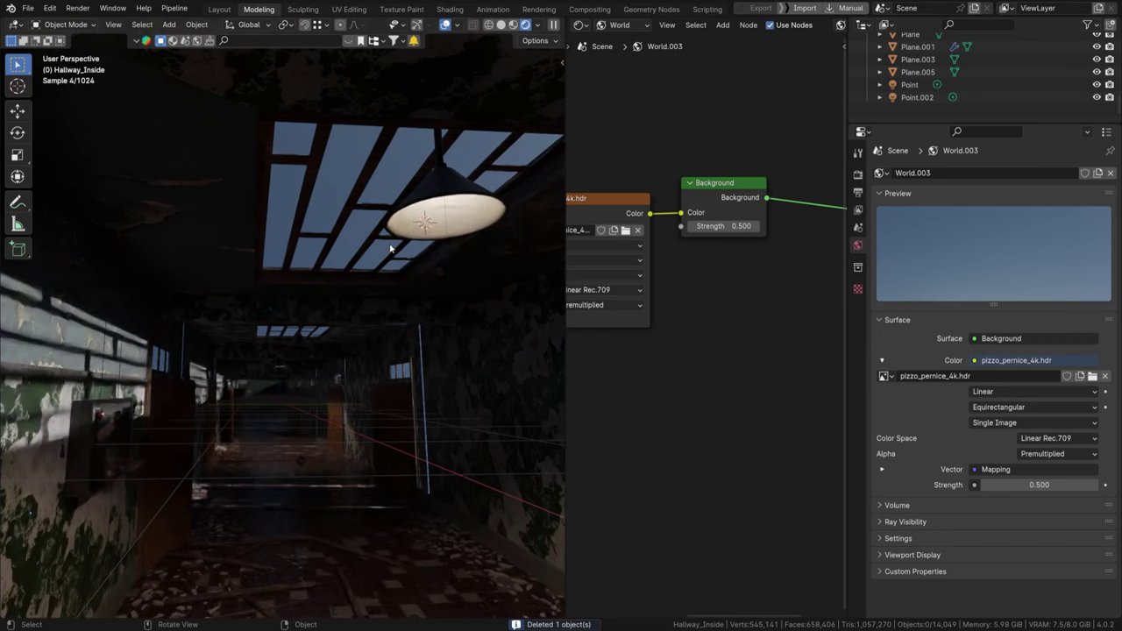
Step: Select the point light in the front ceiling lamp, return to the camera view, and hide the viewport overlays
{"action": "middle_click_drag", "start_coordinate": [392, 192], "coordinate": [443, 197]}
{"action": "left_click", "coordinate": [445, 196]}
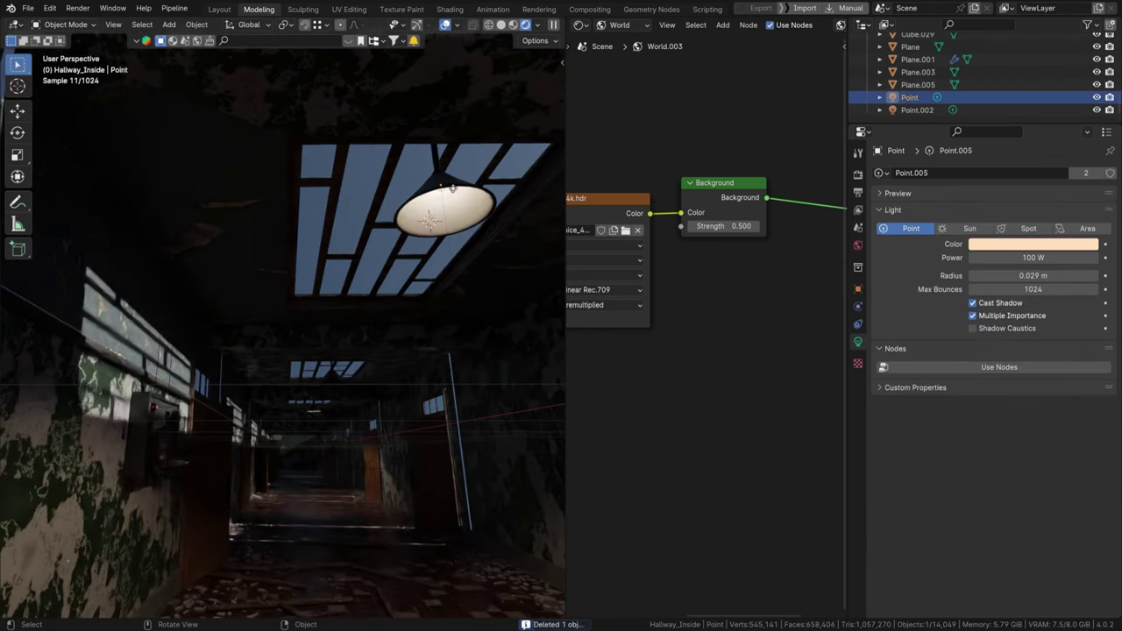
{"action": "key", "text": "KP_0"}
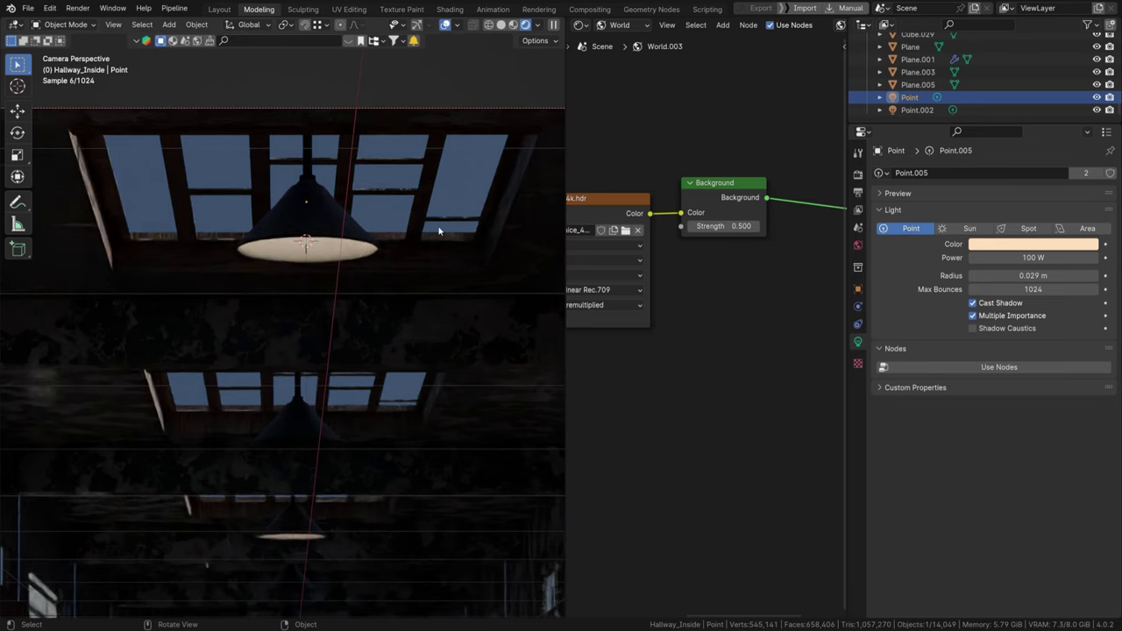
{"action": "scroll", "coordinate": [438, 233], "scroll_direction": "down", "scroll_amount": 6}
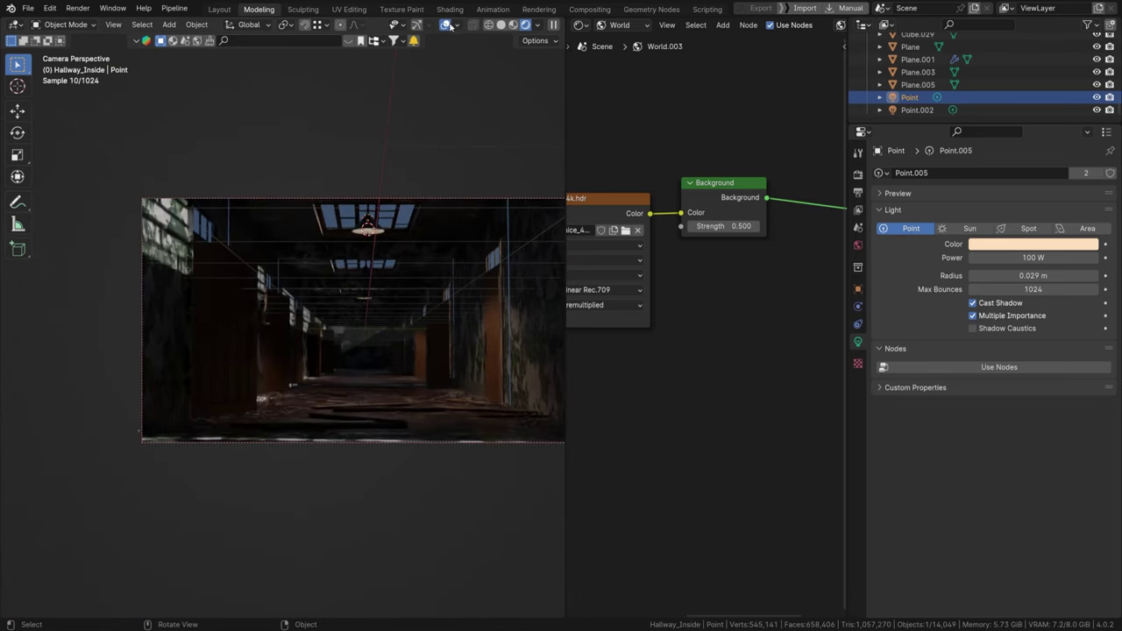
{"action": "left_click", "coordinate": [444, 25]}
{"action": "middle_click_drag", "start_coordinate": [402, 207], "coordinate": [359, 203], "text": "shift"}
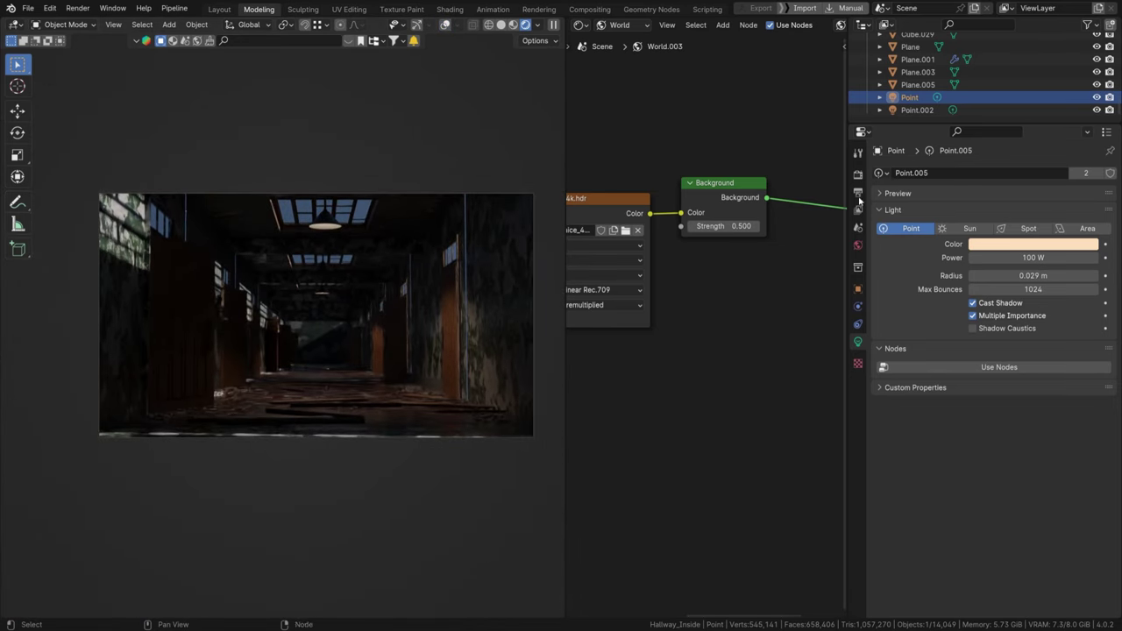
Step: Set the point light's power to 250 W
{"action": "left_click", "coordinate": [1029, 260]}
{"action": "type", "text": "25"}
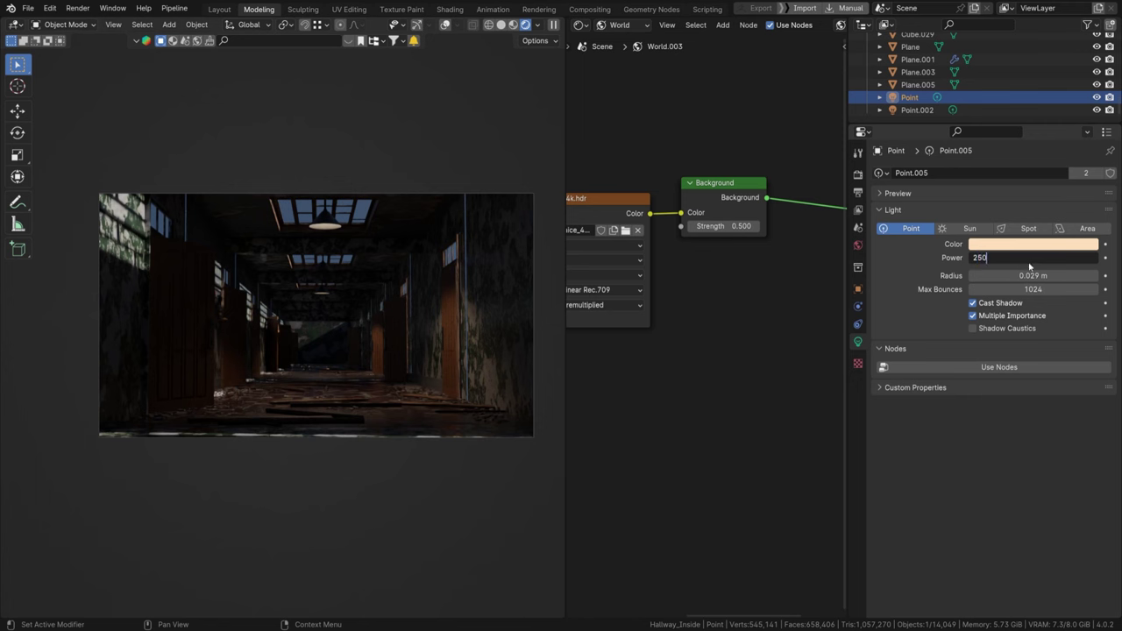
{"action": "key", "text": "Return"}
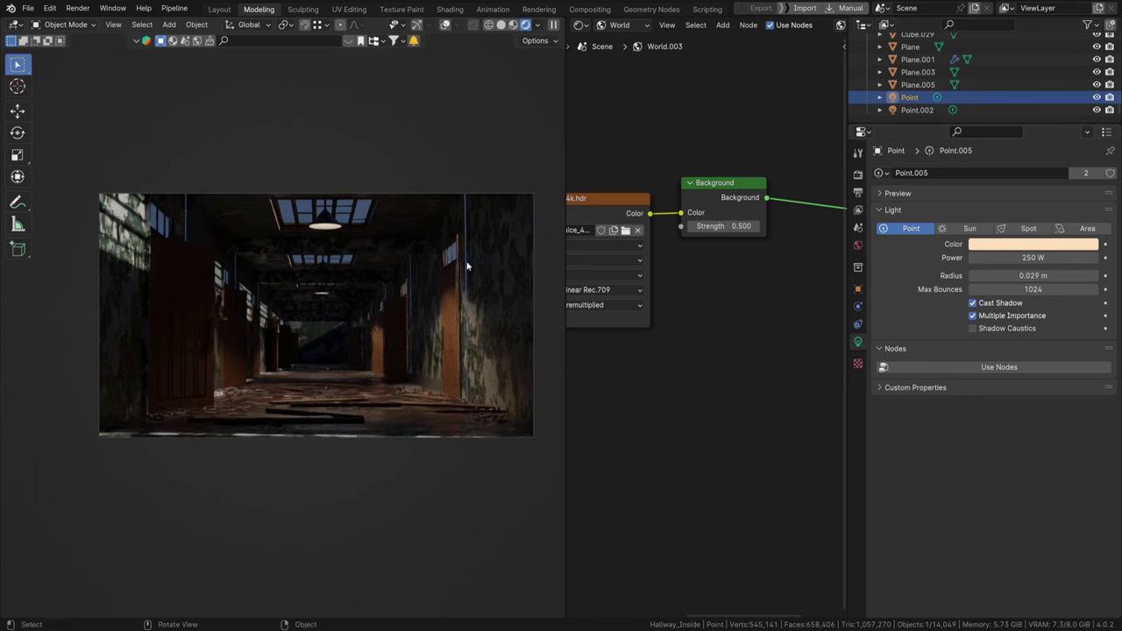
Step: Set the point light's power to 150 W
{"action": "left_click", "coordinate": [1055, 260]}
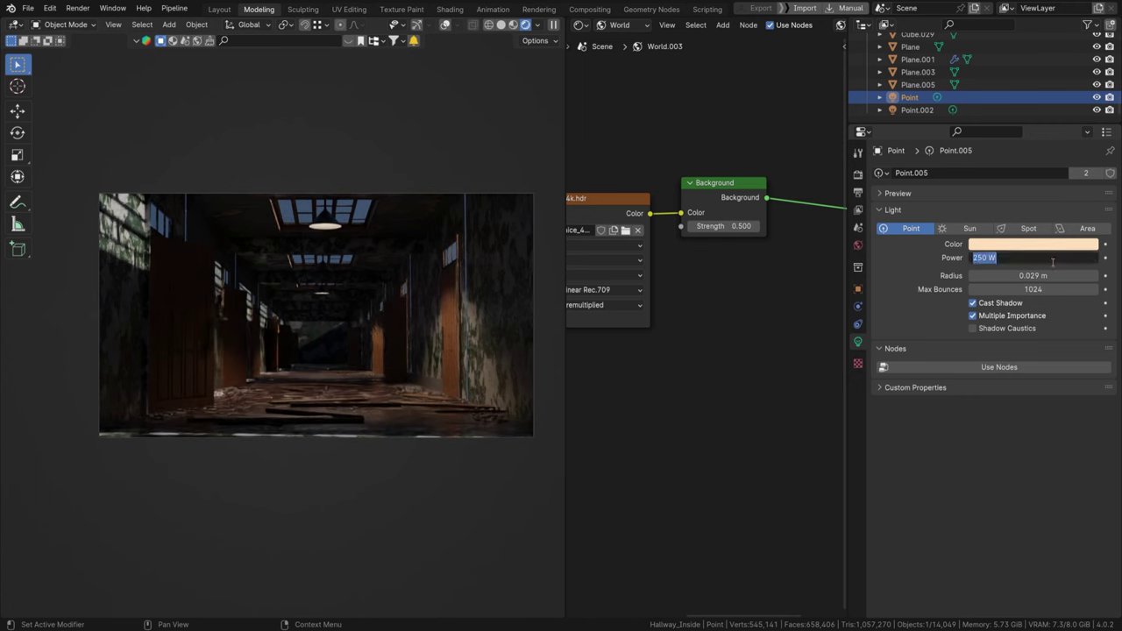
{"action": "type", "text": "150"}
{"action": "key", "text": "Return"}
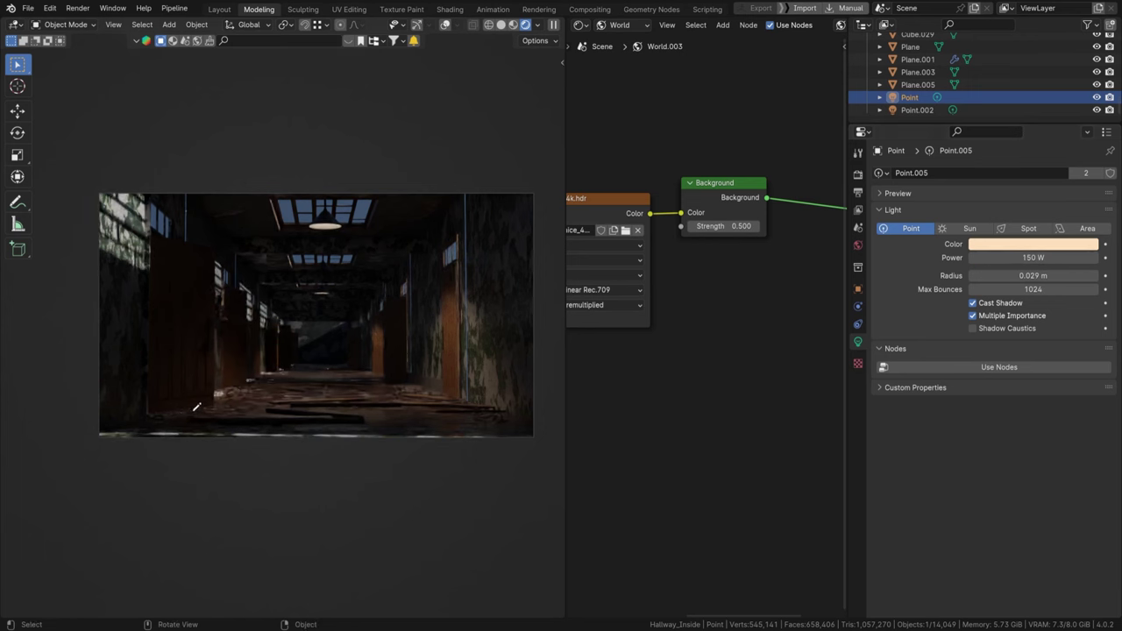
Step: Show the viewport overlays again and annotate a stroke across the hallway floor from the left doorway
{"action": "left_click", "coordinate": [445, 25]}
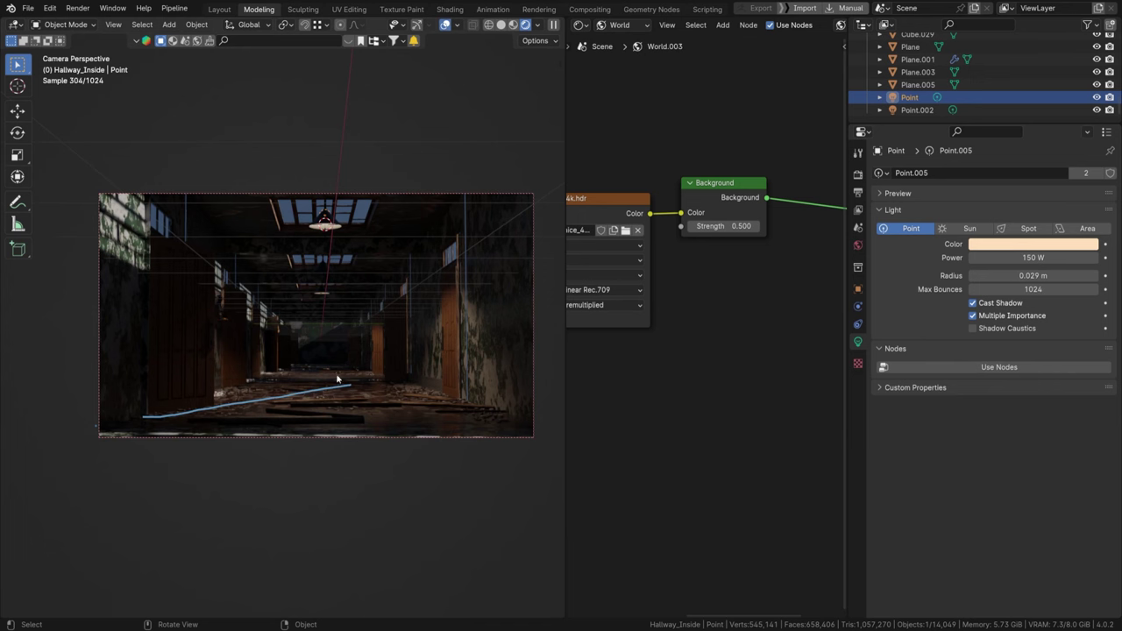
{"action": "mouse_move", "coordinate": [238, 381]}
{"action": "left_mouse_down"}
{"action": "mouse_move", "coordinate": [138, 415]}
{"action": "mouse_move", "coordinate": [170, 418]}
{"action": "left_mouse_up"}
Step: In solid shading, add an area light at the base of the doorway outside the hallway and rotate it 90° about X
{"action": "mouse_move", "coordinate": [146, 319]}
{"action": "middle_mouse_down"}
{"action": "mouse_move", "coordinate": [215, 335]}
{"action": "mouse_move", "coordinate": [251, 325]}
{"action": "middle_mouse_up"}
{"action": "scroll", "coordinate": [250, 325], "scroll_direction": "down", "scroll_amount": 1}
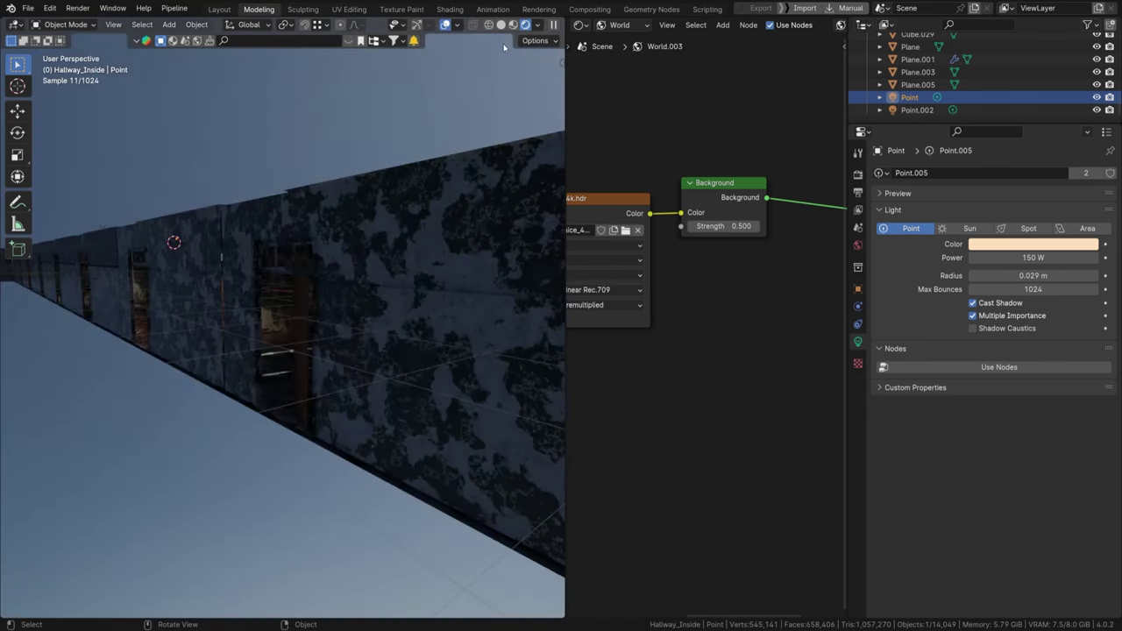
{"action": "left_click", "coordinate": [501, 24]}
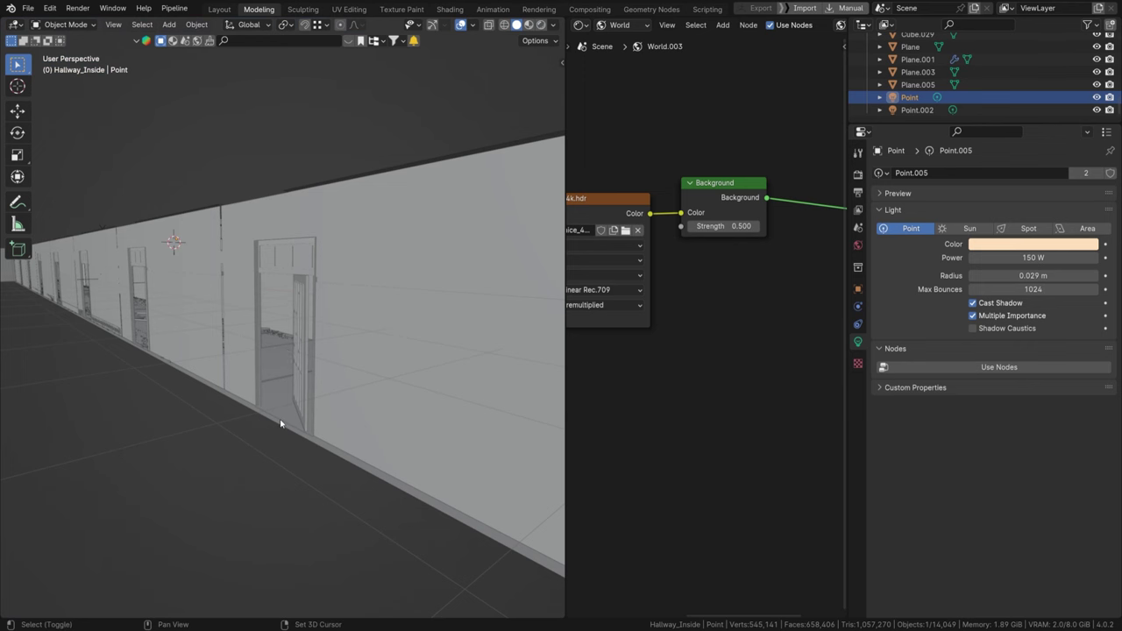
{"action": "key", "text": "shift+a"}
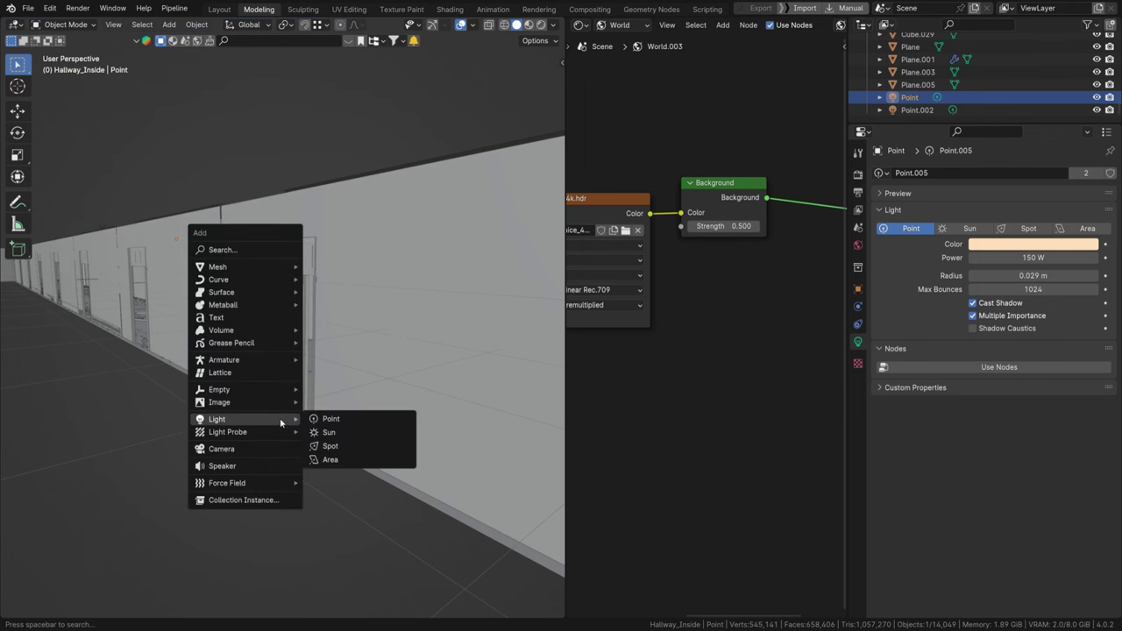
{"action": "left_click", "coordinate": [346, 465]}
{"action": "type", "text": "rx90"}
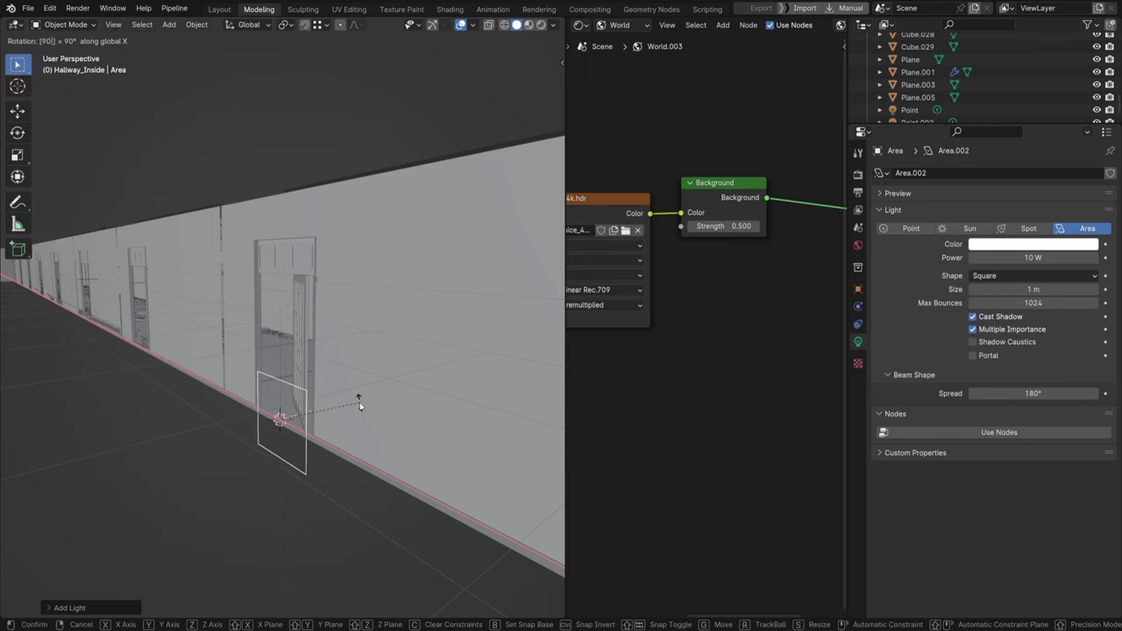
{"action": "key", "text": "Return"}
Step: Raise the area light to the middle of the doorway and rotate it about 40° around the Z axis
{"action": "key", "text": "g"}
{"action": "key", "text": "z"}
{"action": "left_click", "coordinate": [346, 320]}
{"action": "key", "text": "r"}
{"action": "key", "text": "z"}
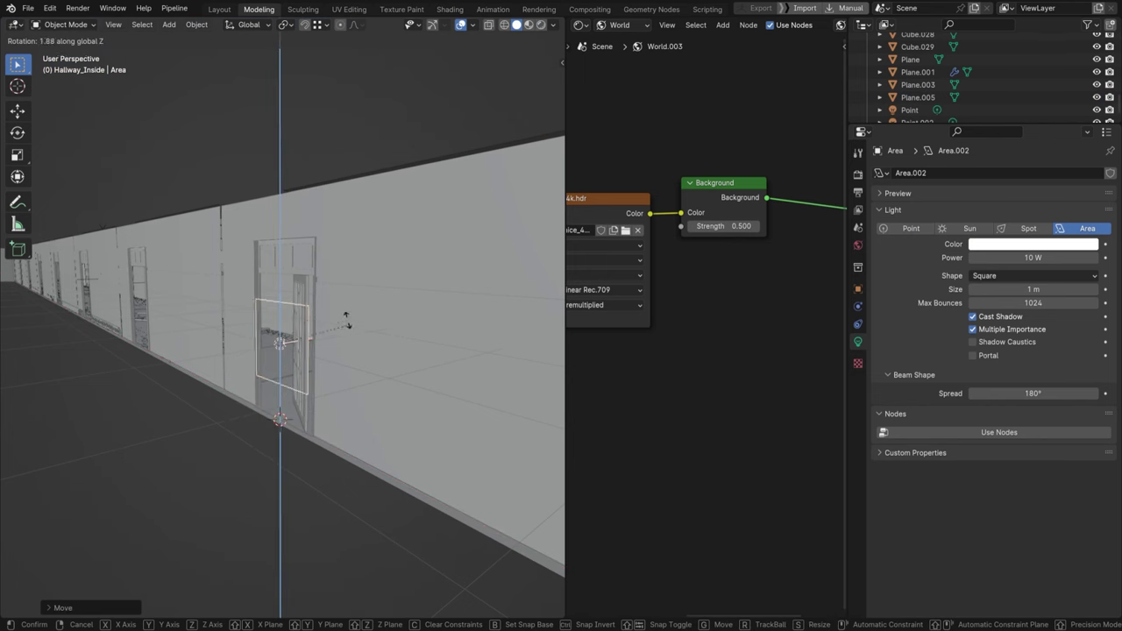
{"action": "right_click", "coordinate": [320, 262]}
{"action": "key", "text": "r"}
{"action": "key", "text": "z"}
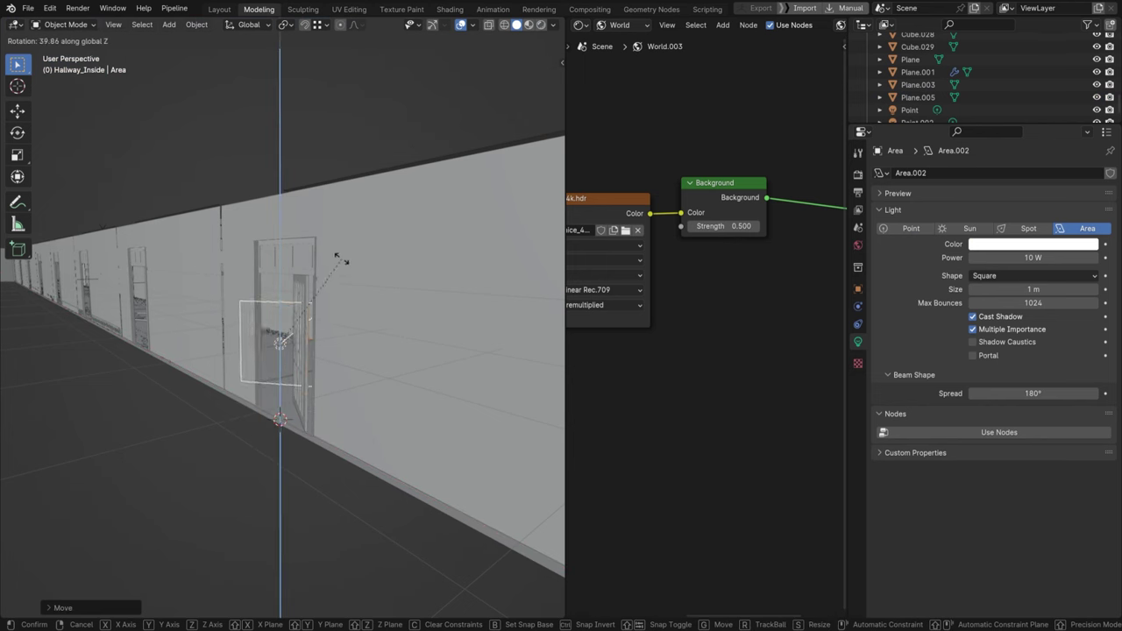
{"action": "left_click", "coordinate": [325, 253]}
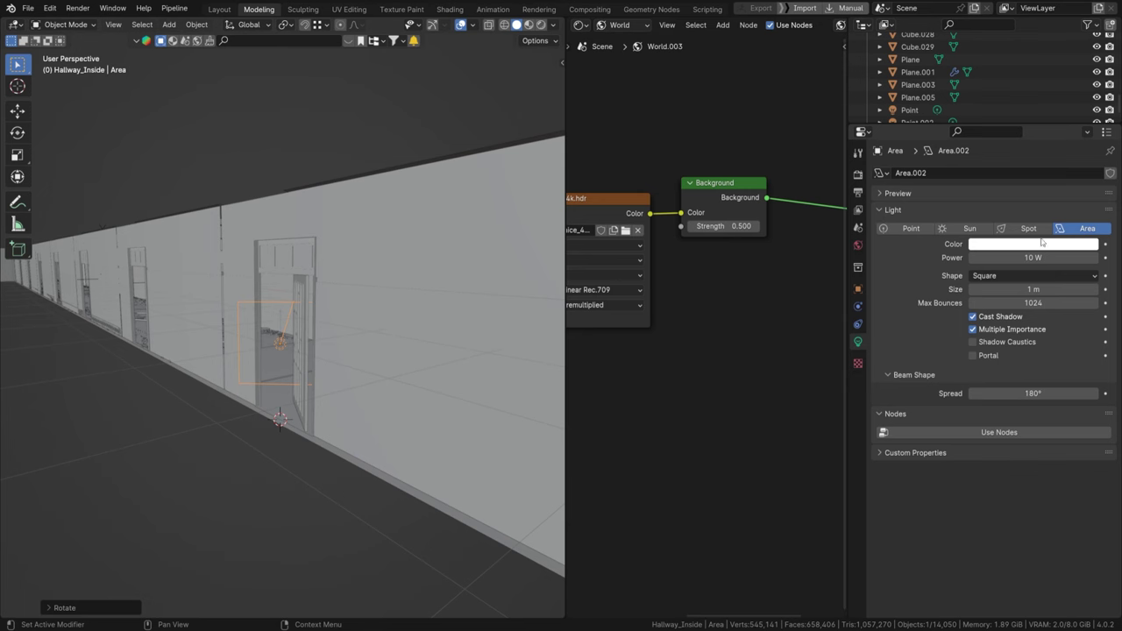
Step: Annotate a box-shaped room outside the doors, with arrows showing light bouncing around inside it
{"action": "middle_click_drag", "start_coordinate": [343, 358], "coordinate": [376, 374]}
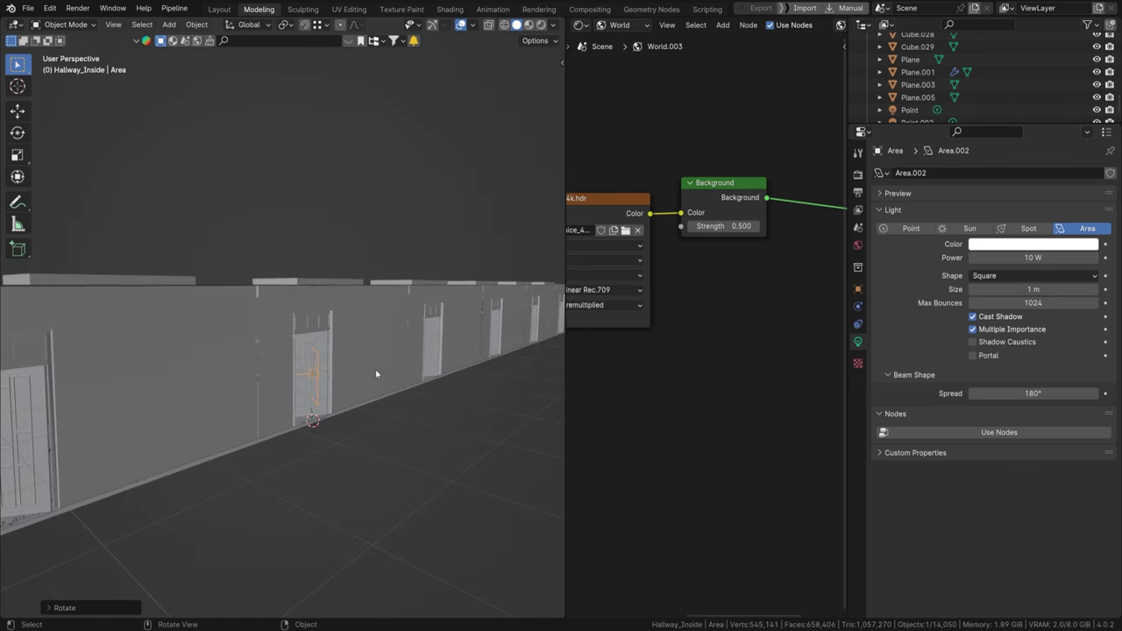
{"action": "middle_click_drag", "start_coordinate": [340, 337], "coordinate": [306, 295]}
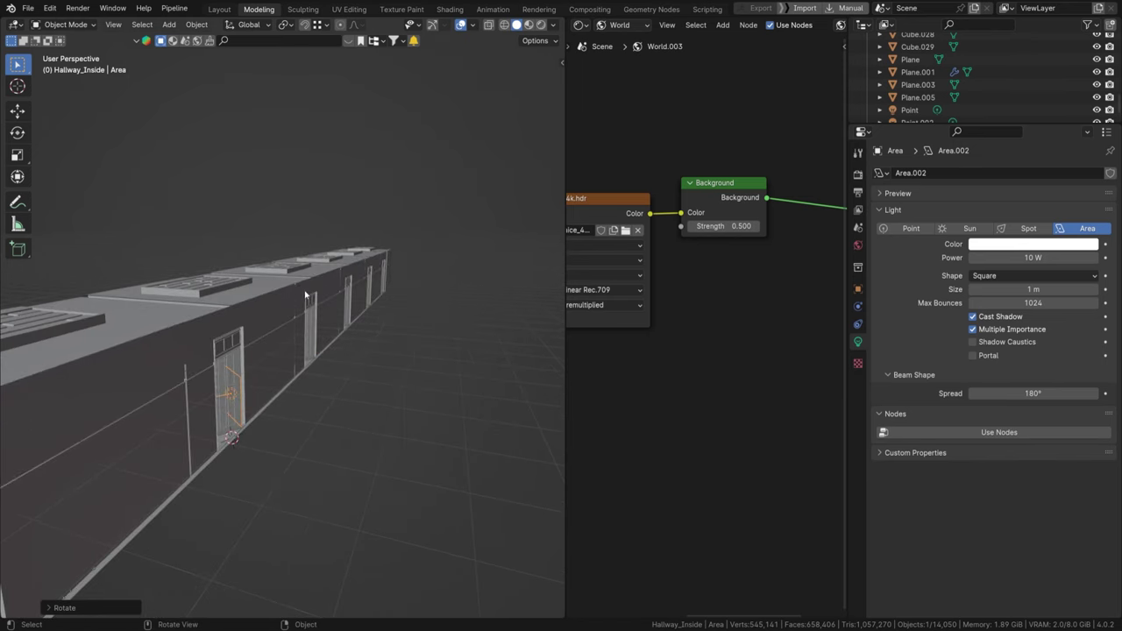
{"action": "mouse_move", "coordinate": [297, 282]}
{"action": "left_mouse_down"}
{"action": "mouse_move", "coordinate": [412, 279]}
{"action": "mouse_move", "coordinate": [443, 367]}
{"action": "mouse_move", "coordinate": [359, 473]}
{"action": "mouse_move", "coordinate": [204, 451]}
{"action": "left_mouse_up"}
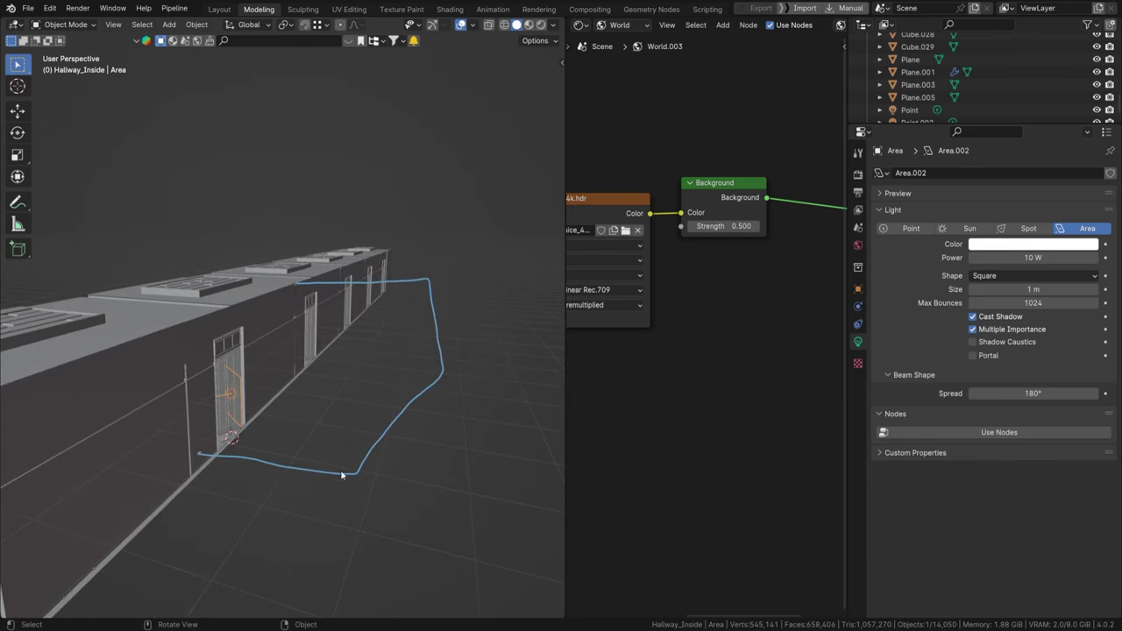
{"action": "mouse_move", "coordinate": [340, 473]}
{"action": "left_mouse_down"}
{"action": "mouse_move", "coordinate": [355, 328]}
{"action": "mouse_move", "coordinate": [426, 279]}
{"action": "left_mouse_up"}
{"action": "mouse_move", "coordinate": [317, 354]}
{"action": "left_mouse_down"}
{"action": "mouse_move", "coordinate": [197, 336]}
{"action": "mouse_move", "coordinate": [222, 310]}
{"action": "mouse_move", "coordinate": [298, 282]}
{"action": "left_mouse_up"}
{"action": "left_click_drag", "start_coordinate": [179, 342], "coordinate": [212, 444]}
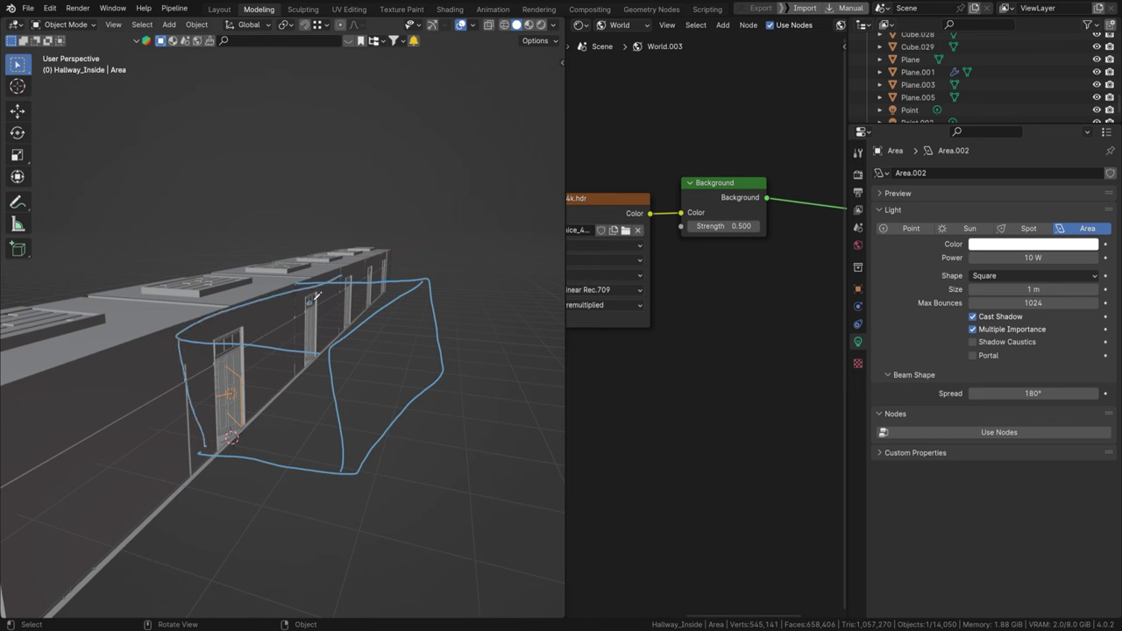
{"action": "left_click_drag", "start_coordinate": [317, 295], "coordinate": [312, 302]}
{"action": "mouse_move", "coordinate": [324, 327]}
{"action": "left_mouse_down"}
{"action": "mouse_move", "coordinate": [398, 401]}
{"action": "mouse_move", "coordinate": [375, 405]}
{"action": "left_mouse_up"}
{"action": "mouse_move", "coordinate": [296, 331]}
{"action": "left_mouse_down"}
{"action": "mouse_move", "coordinate": [292, 443]}
{"action": "mouse_move", "coordinate": [395, 315]}
{"action": "mouse_move", "coordinate": [410, 328]}
{"action": "left_mouse_up"}
{"action": "left_click_drag", "start_coordinate": [433, 365], "coordinate": [269, 322]}
{"action": "left_click_drag", "start_coordinate": [414, 354], "coordinate": [247, 403]}
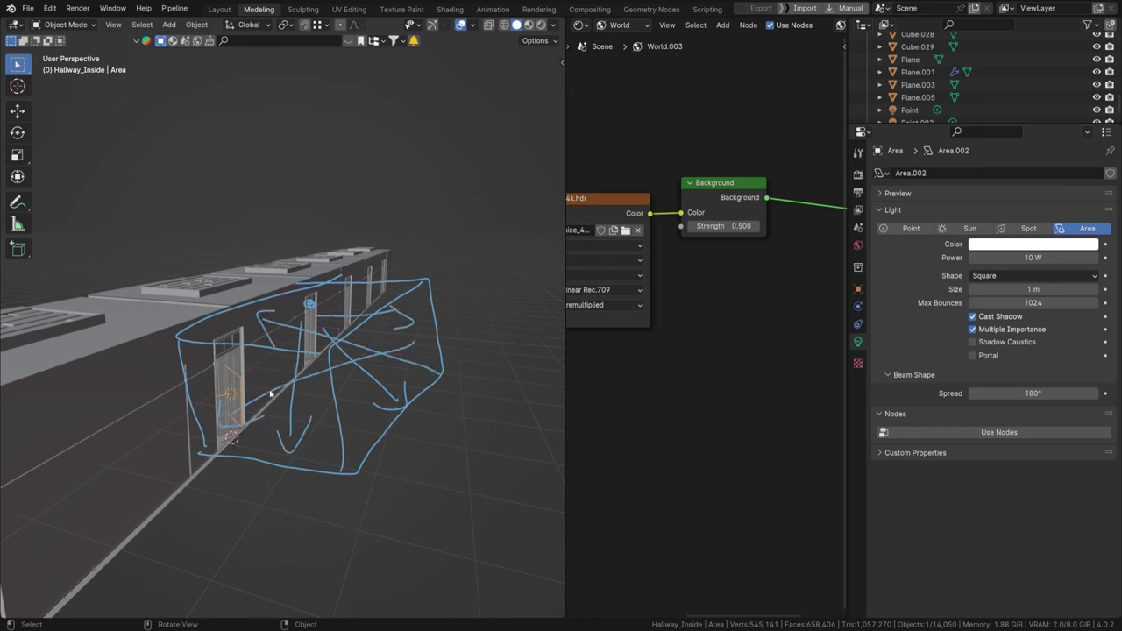
Step: Erase the room annotation and sketch another box along the wall beside the area light's doorway
{"action": "mouse_move", "coordinate": [317, 342]}
{"action": "right_mouse_down"}
{"action": "mouse_move", "coordinate": [201, 349]}
{"action": "mouse_move", "coordinate": [500, 231]}
{"action": "mouse_move", "coordinate": [415, 270]}
{"action": "right_mouse_up"}
{"action": "mouse_move", "coordinate": [414, 270]}
{"action": "left_mouse_down"}
{"action": "mouse_move", "coordinate": [347, 342]}
{"action": "mouse_move", "coordinate": [453, 271]}
{"action": "mouse_move", "coordinate": [444, 331]}
{"action": "mouse_move", "coordinate": [426, 352]}
{"action": "mouse_move", "coordinate": [171, 417]}
{"action": "left_mouse_up"}
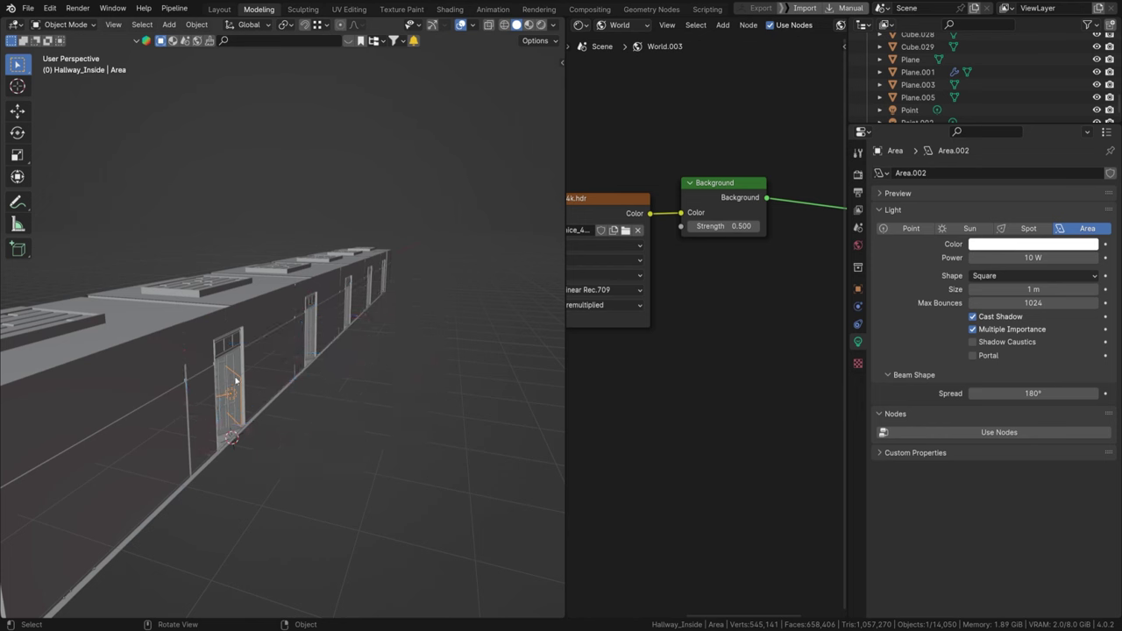
{"action": "mouse_move", "coordinate": [242, 348]}
{"action": "left_mouse_down"}
{"action": "mouse_move", "coordinate": [79, 384]}
{"action": "mouse_move", "coordinate": [109, 495]}
{"action": "mouse_move", "coordinate": [245, 429]}
{"action": "mouse_move", "coordinate": [152, 512]}
{"action": "mouse_move", "coordinate": [112, 500]}
{"action": "mouse_move", "coordinate": [123, 408]}
{"action": "mouse_move", "coordinate": [269, 364]}
{"action": "left_mouse_up"}
{"action": "mouse_move", "coordinate": [84, 390]}
{"action": "left_mouse_down"}
{"action": "mouse_move", "coordinate": [238, 375]}
{"action": "mouse_move", "coordinate": [268, 437]}
{"action": "left_mouse_up"}
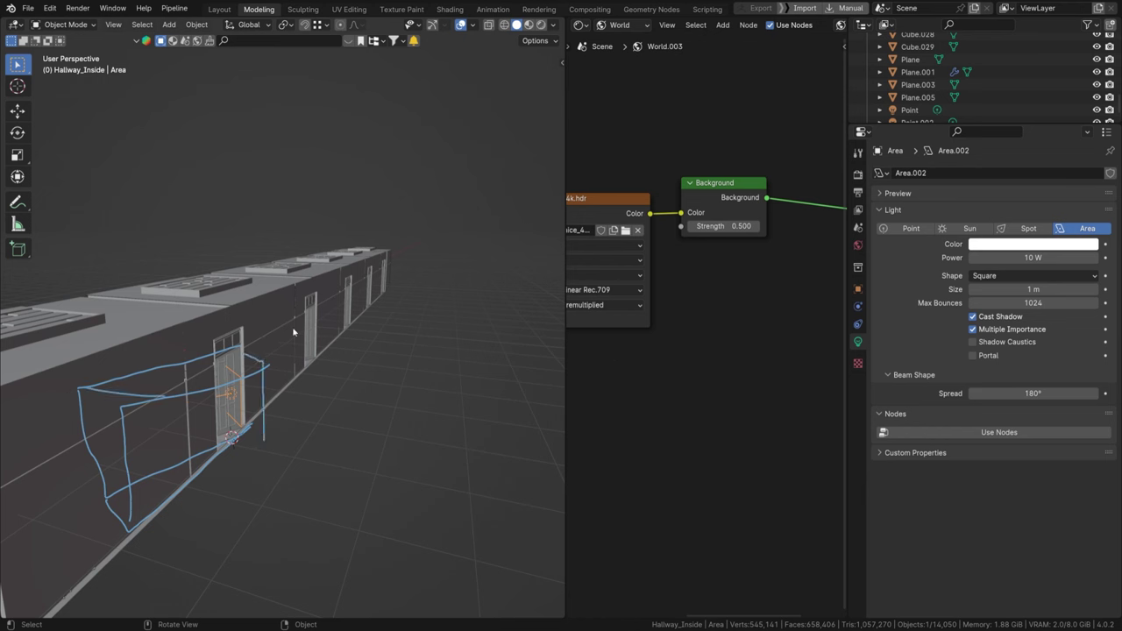
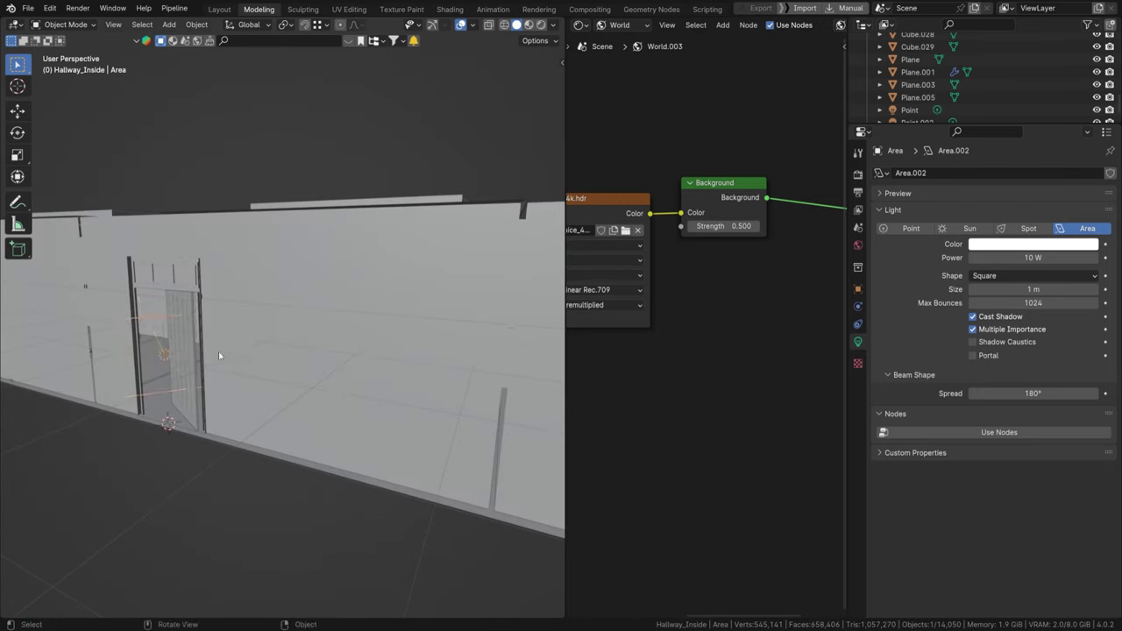
Step: Stretch the area light along Z to roughly the door's height and adjust its vertical position
{"action": "key", "text": "s"}
{"action": "key", "text": "z"}
{"action": "left_click", "coordinate": [286, 344]}
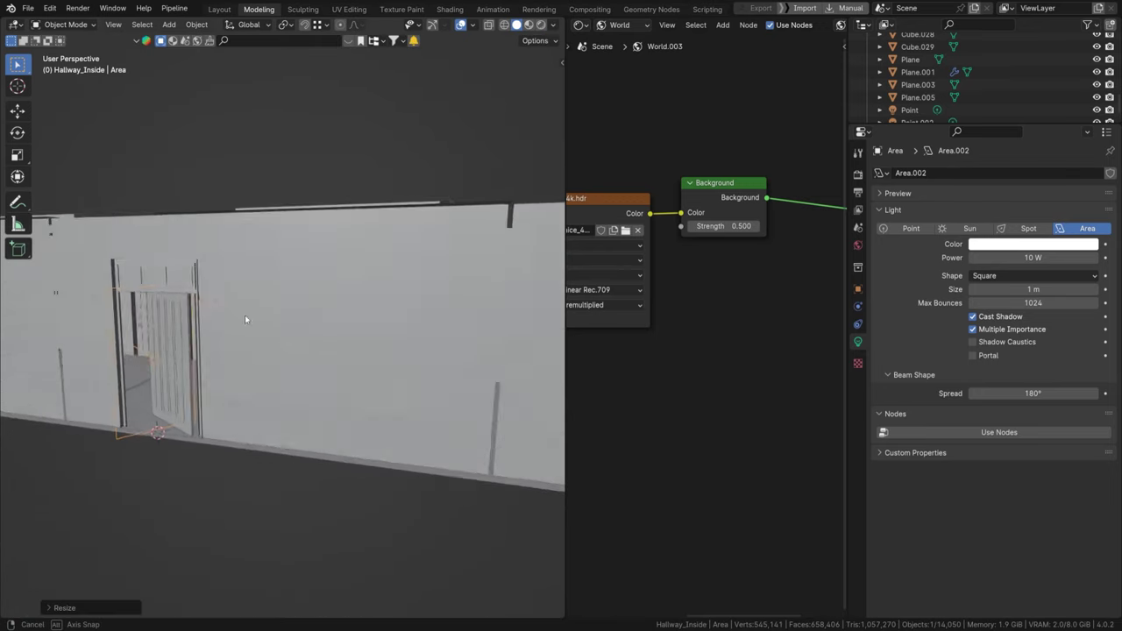
{"action": "key", "text": "g"}
{"action": "key", "text": "z"}
{"action": "left_click", "coordinate": [265, 321]}
Step: Move the area light along the Y axis, outward from the doorway
{"action": "middle_click_drag", "start_coordinate": [266, 320], "coordinate": [175, 386]}
{"action": "key", "text": "g"}
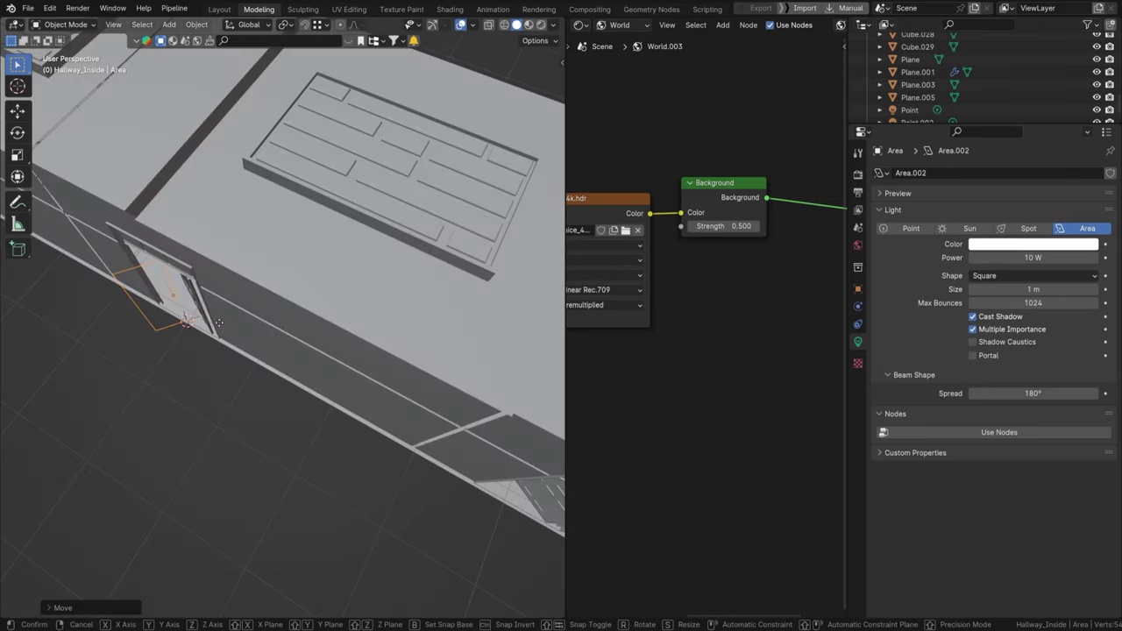
{"action": "key", "text": "y"}
{"action": "left_click", "coordinate": [223, 353]}
Step: Narrow the area light along its local X axis and shift it sideways along that axis toward the doorway
{"action": "middle_click_drag", "start_coordinate": [223, 355], "coordinate": [275, 263]}
{"action": "key", "text": "s"}
{"action": "key", "text": "x"}
{"action": "key", "text": "x"}
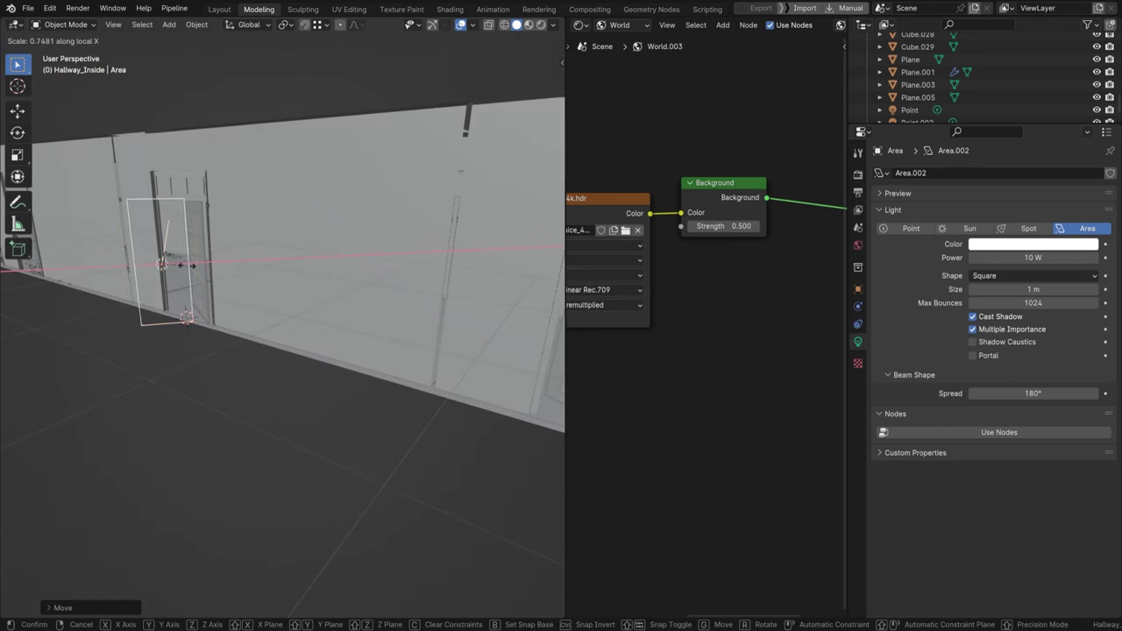
{"action": "left_click", "coordinate": [177, 263]}
{"action": "key", "text": "g"}
{"action": "key", "text": "x"}
{"action": "key", "text": "x"}
{"action": "left_click", "coordinate": [198, 266]}
Step: Tilt the area light about -14° around its local X axis
{"action": "middle_click_drag", "start_coordinate": [177, 270], "coordinate": [327, 258]}
{"action": "scroll", "coordinate": [256, 228], "scroll_direction": "up", "scroll_amount": 3}
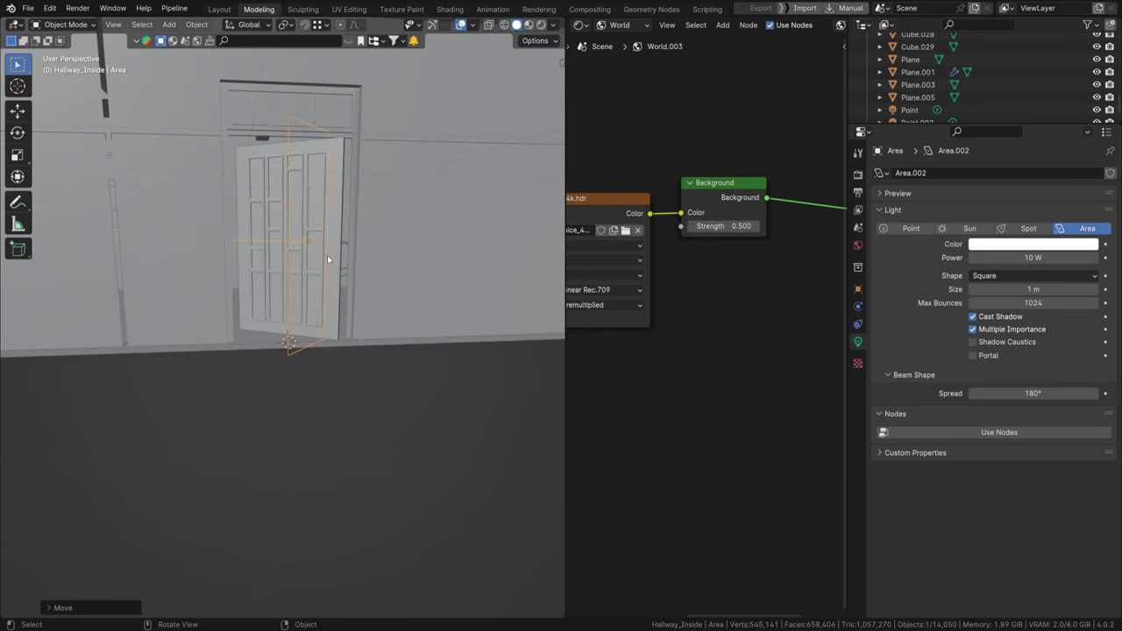
{"action": "key", "text": "r"}
{"action": "key", "text": "x"}
{"action": "key", "text": "y"}
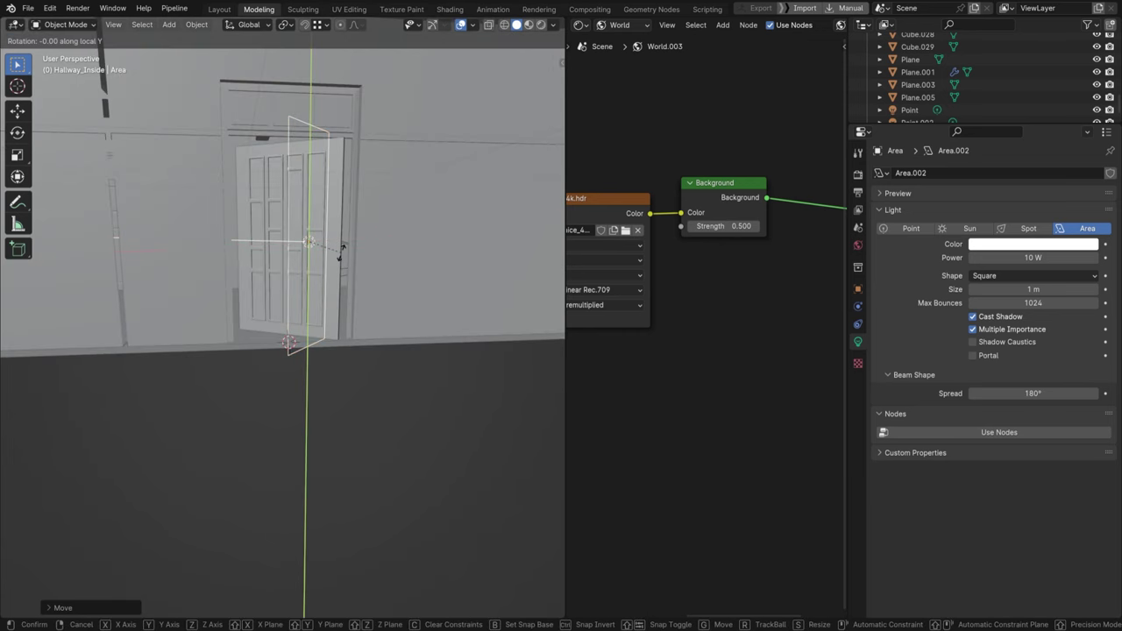
{"action": "key", "text": "z"}
{"action": "key", "text": "z"}
{"action": "key", "text": "x"}
{"action": "key", "text": "x"}
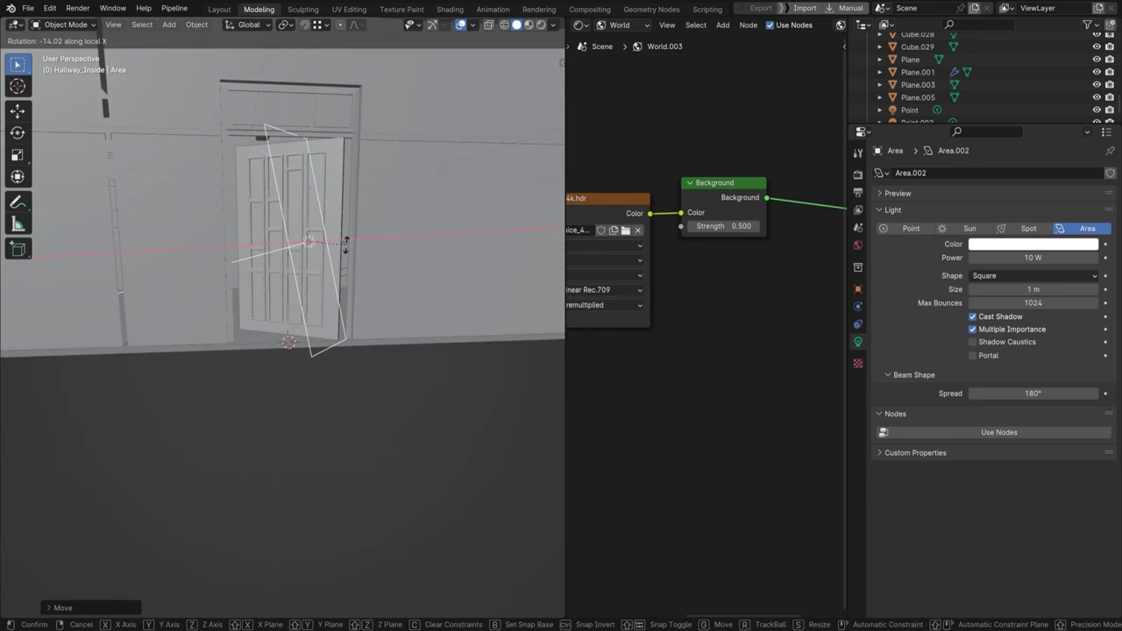
{"action": "left_click", "coordinate": [345, 246]}
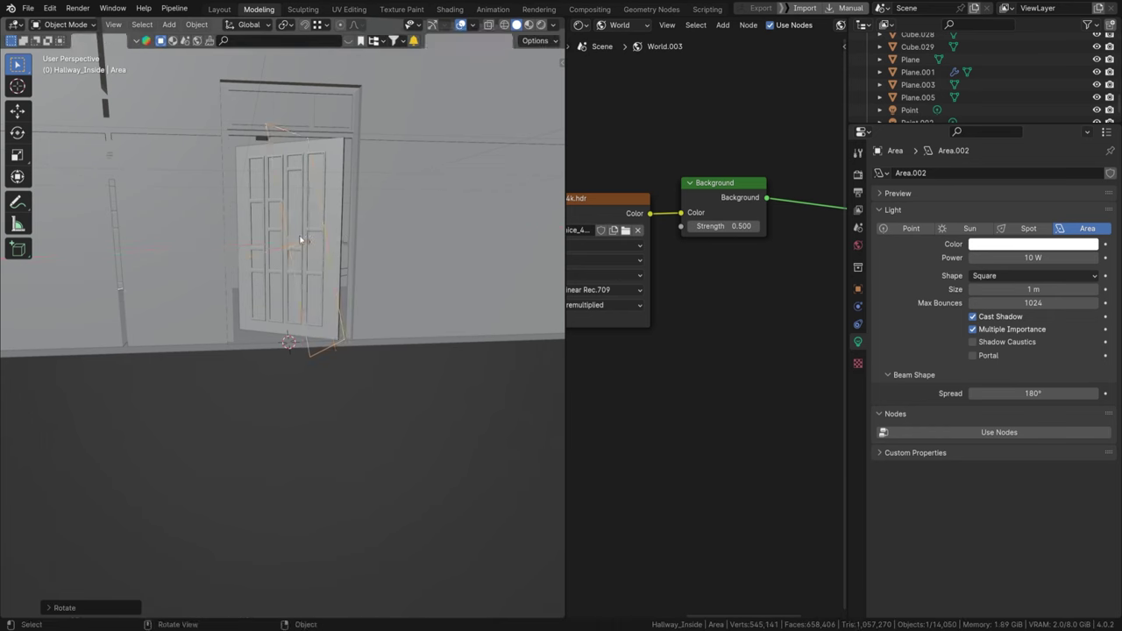
Step: Reposition the tilted area light in front of the open doorway and return to the camera view
{"action": "middle_click_drag", "start_coordinate": [303, 240], "coordinate": [215, 248]}
{"action": "key", "text": "g"}
{"action": "left_click", "coordinate": [368, 238]}
{"action": "middle_click_drag", "start_coordinate": [307, 212], "coordinate": [305, 235]}
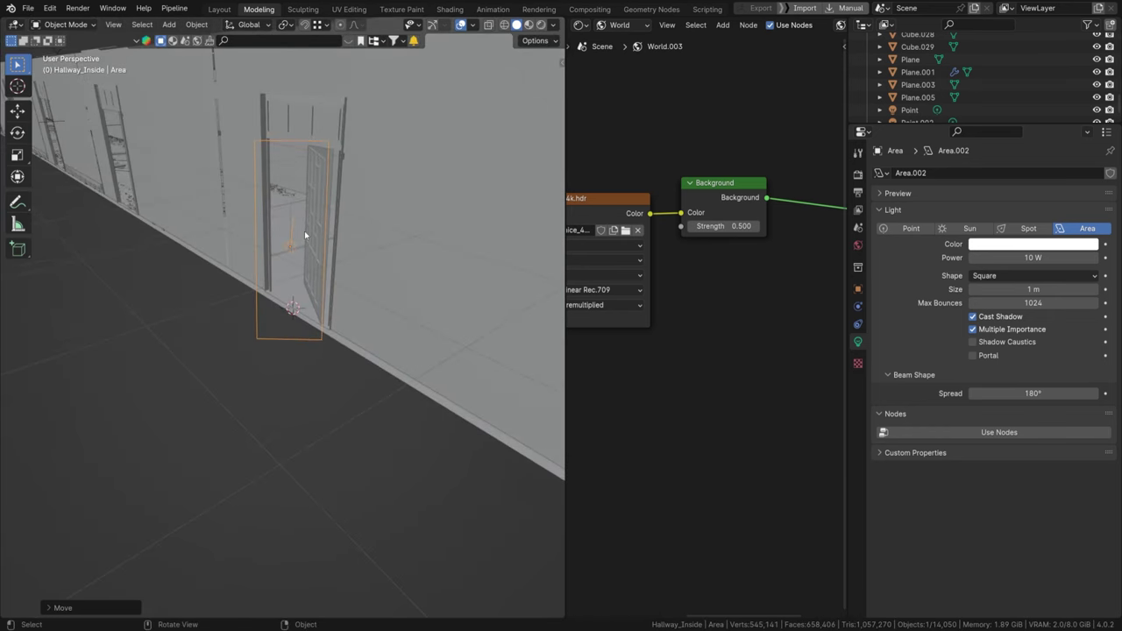
{"action": "key", "text": "KP_0"}
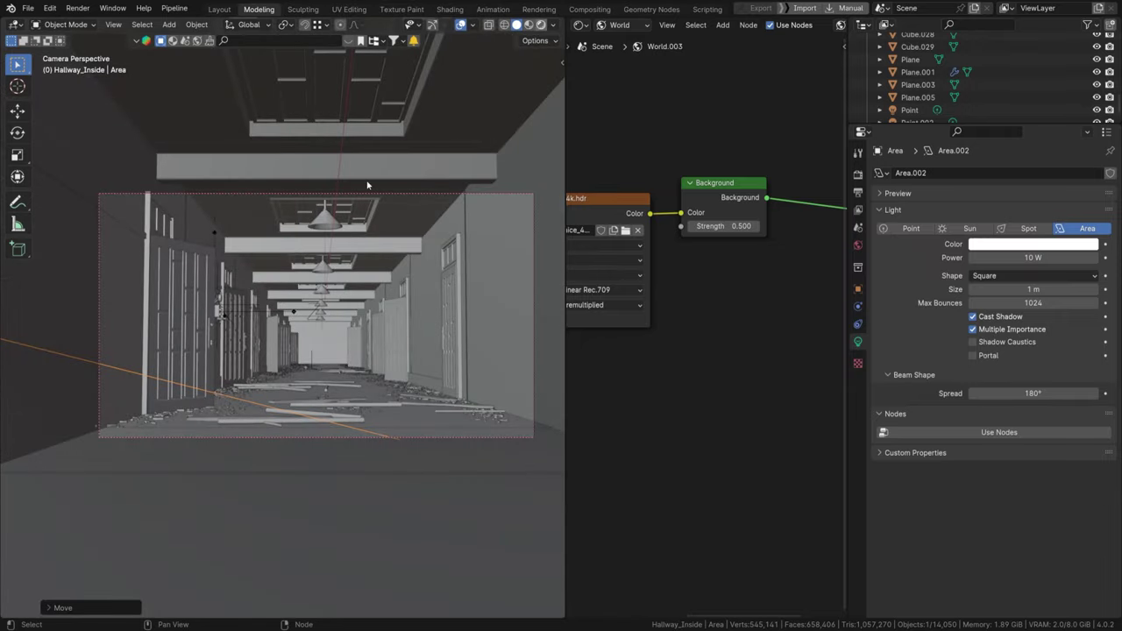
Step: Preview the scene in rendered shading and set the area light's power to 200 W
{"action": "key", "text": "z"}
{"action": "key", "text": "8"}
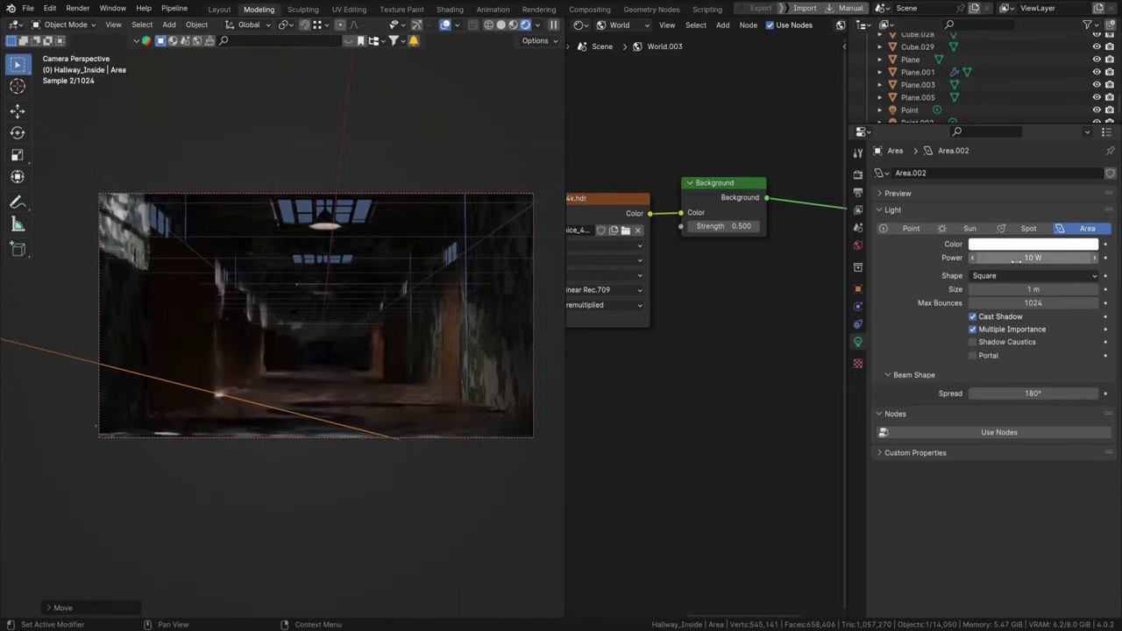
{"action": "left_click", "coordinate": [1034, 260]}
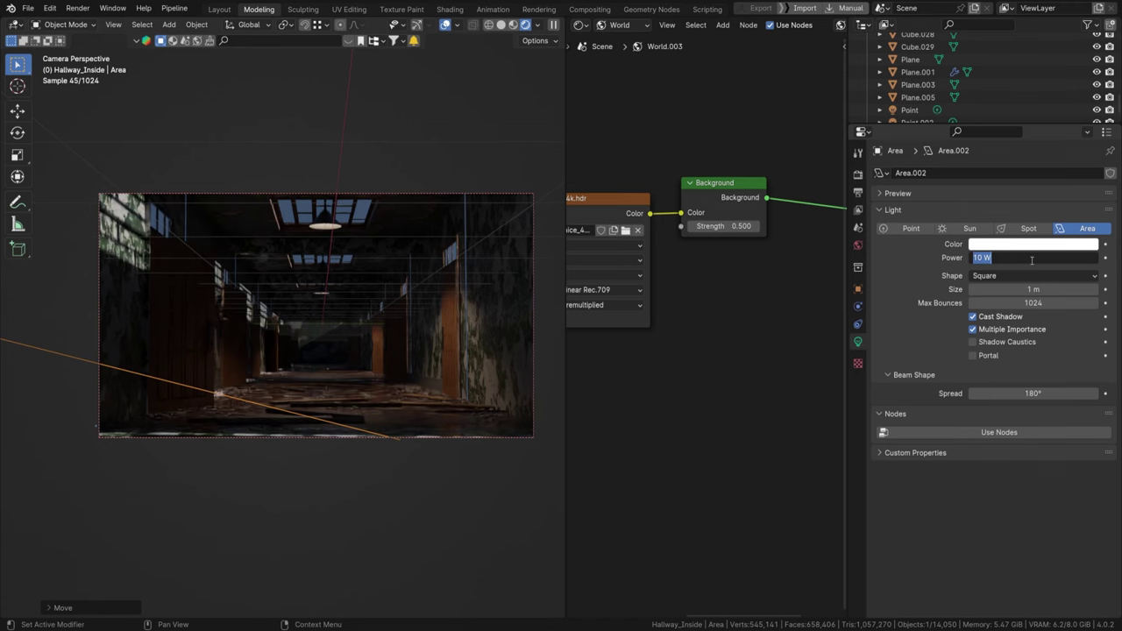
{"action": "type", "text": "200"}
{"action": "key", "text": "Return"}
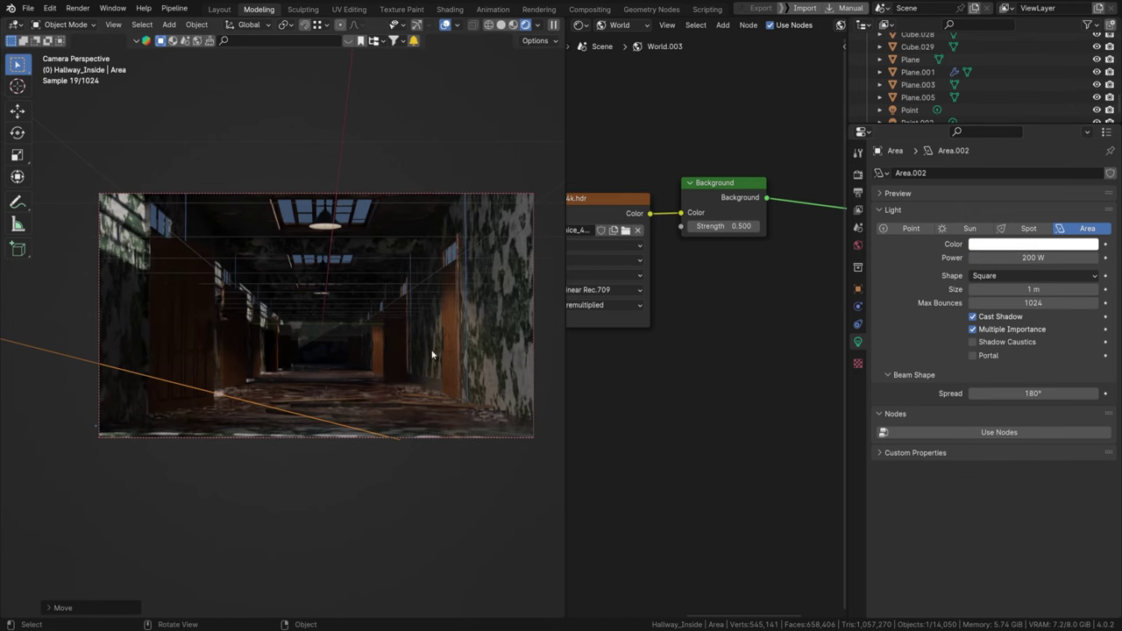
Step: Move the area light about -5.3 m along the global X axis to the next doorway
{"action": "scroll", "coordinate": [215, 333], "scroll_direction": "down", "scroll_amount": 3}
{"action": "middle_click_drag", "start_coordinate": [313, 363], "coordinate": [398, 353]}
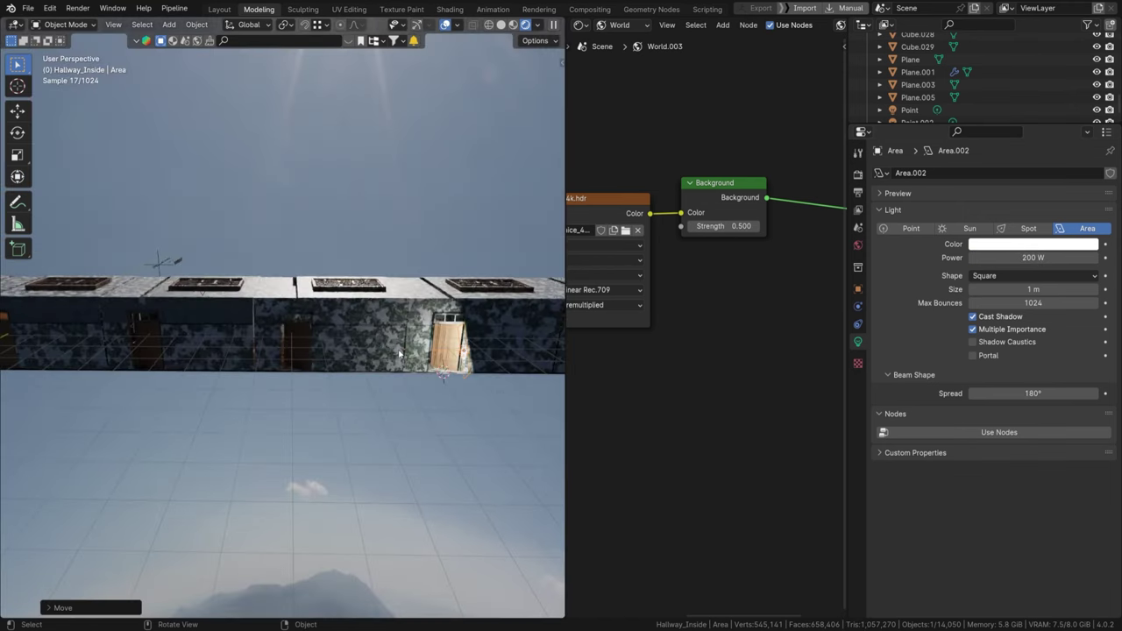
{"action": "scroll", "coordinate": [478, 349], "scroll_direction": "up", "scroll_amount": 2}
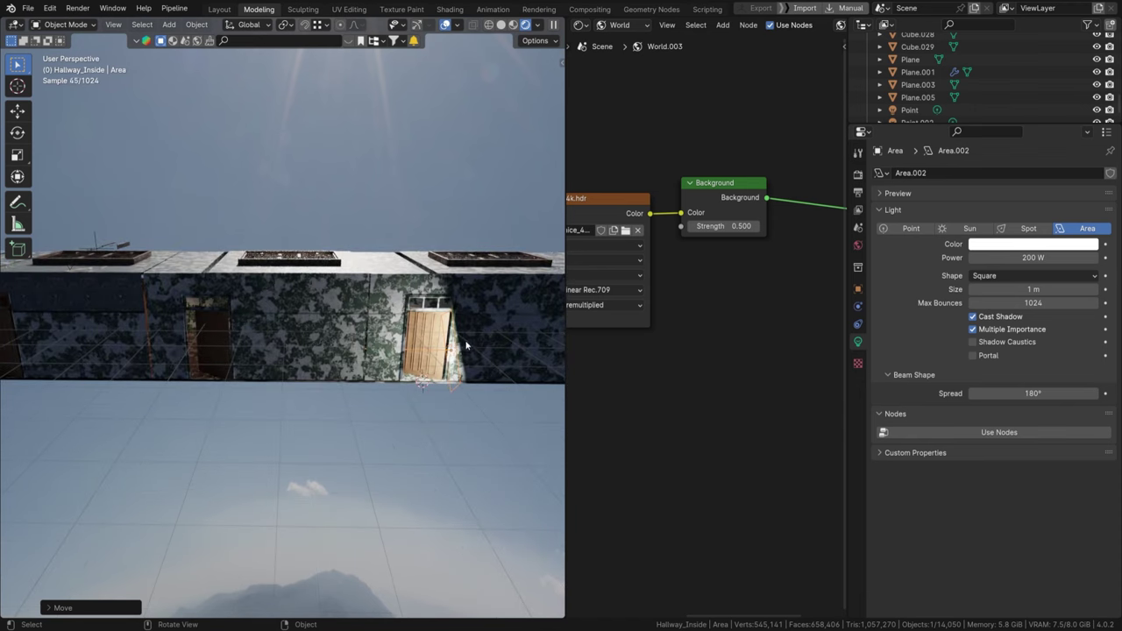
{"action": "key", "text": "g"}
{"action": "key", "text": "x"}
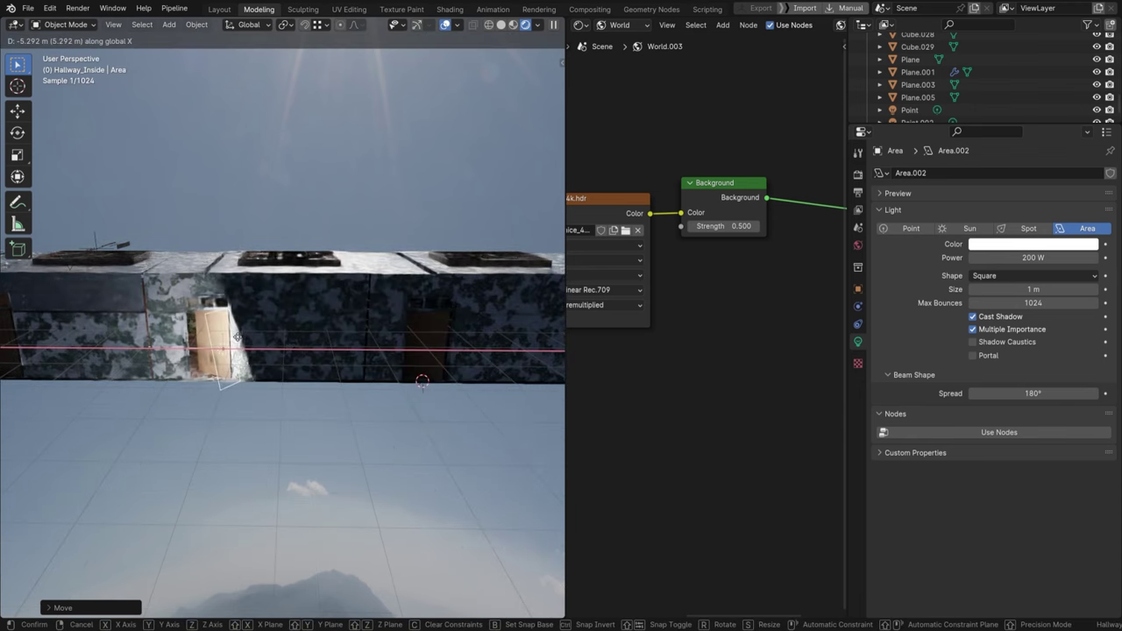
{"action": "left_click", "coordinate": [237, 336]}
{"action": "scroll", "coordinate": [241, 334], "scroll_direction": "up", "scroll_amount": 3}
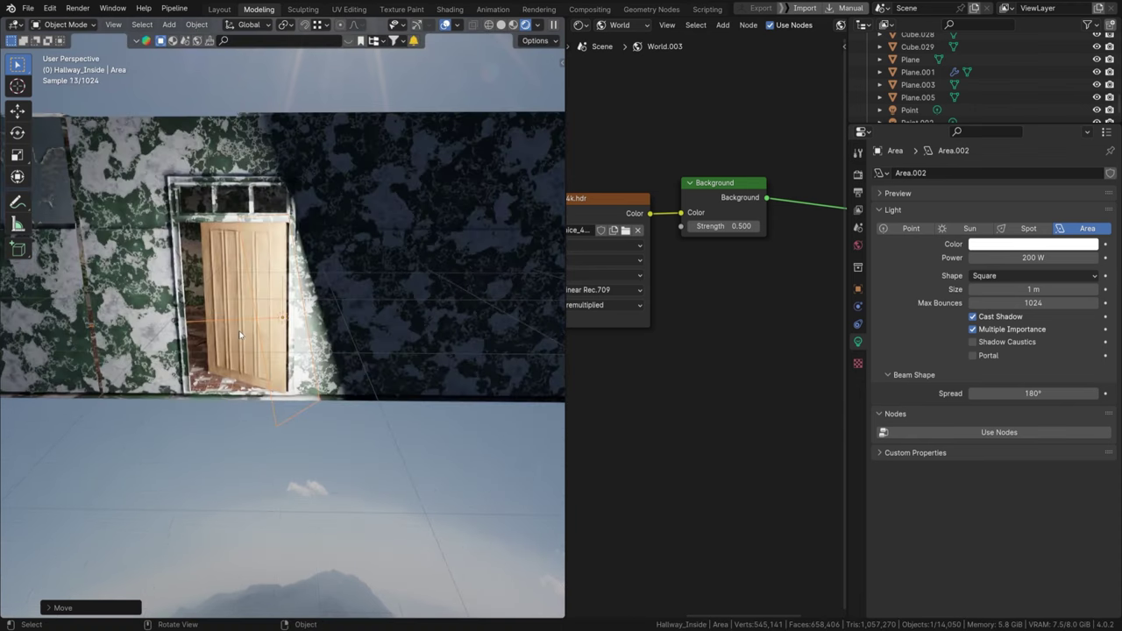
Step: Examine the relocated area light's placement from outside the doorway and its effect on the hallway in the camera view
{"action": "key", "text": "KP_0"}
{"action": "key", "text": "Right"}
{"action": "key", "text": "KP_0"}
{"action": "key", "text": "KP_6"}
{"action": "key", "text": "KP_6"}
{"action": "key", "text": "KP_6"}
{"action": "key", "text": "KP_6"}
{"action": "key", "text": "KP_6"}
{"action": "key", "text": "KP_6"}
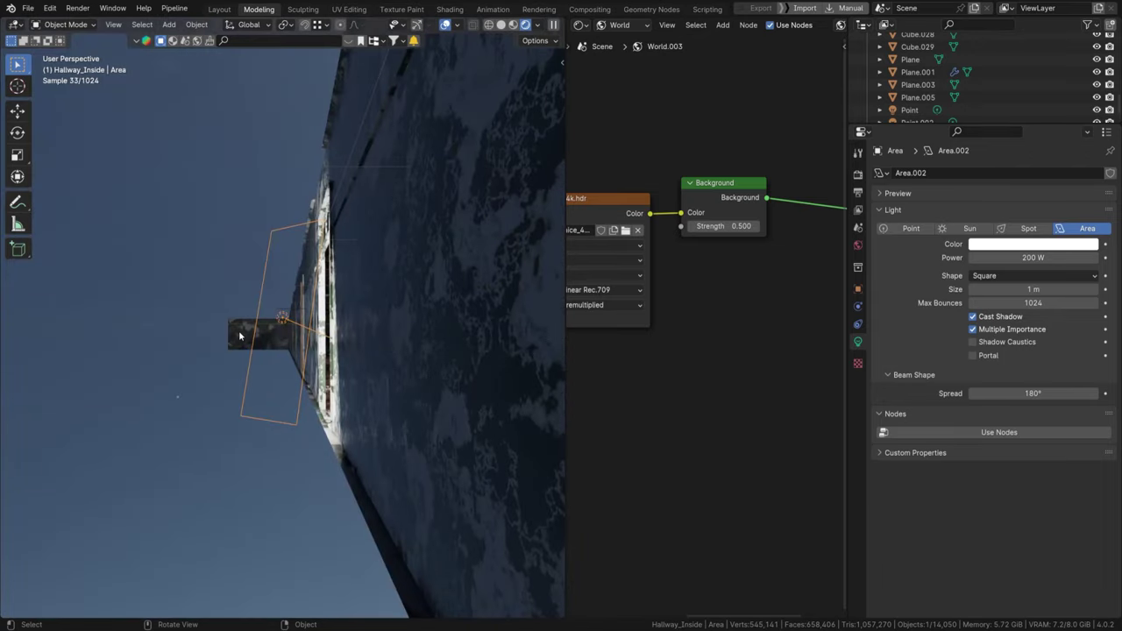
{"action": "key", "text": "KP_0"}
{"action": "scroll", "coordinate": [199, 395], "scroll_direction": "up", "scroll_amount": 5}
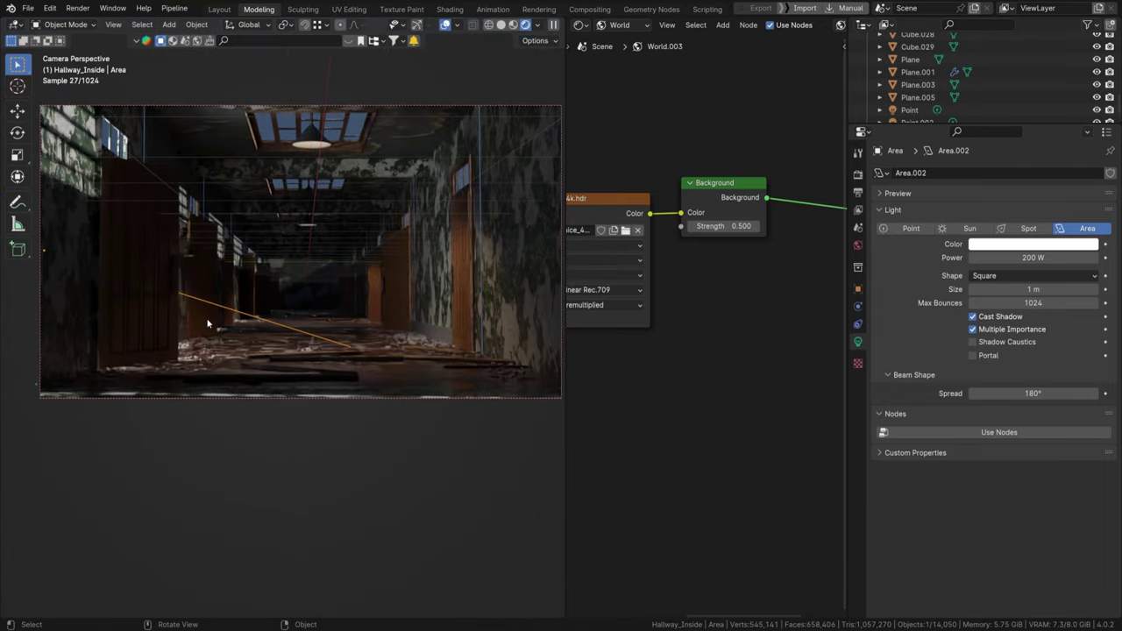
Step: Narrow the area light slightly along its local X axis to fit the doorway
{"action": "middle_click_drag", "start_coordinate": [155, 299], "coordinate": [355, 340]}
{"action": "key", "text": "s"}
{"action": "key", "text": "x"}
{"action": "key", "text": "x"}
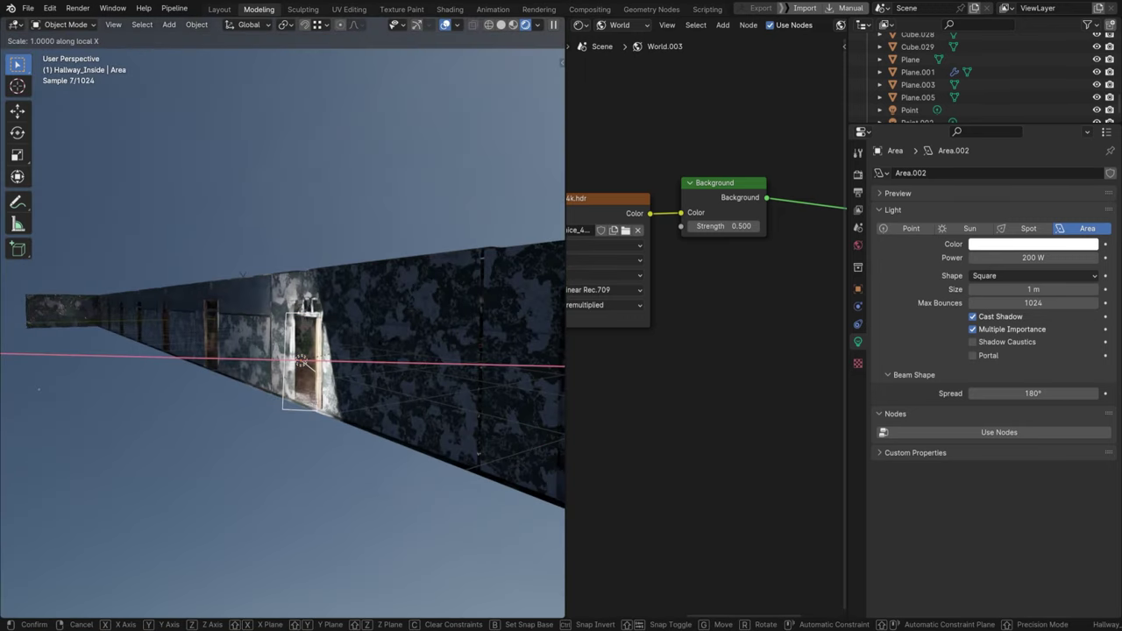
{"action": "left_click", "coordinate": [316, 369]}
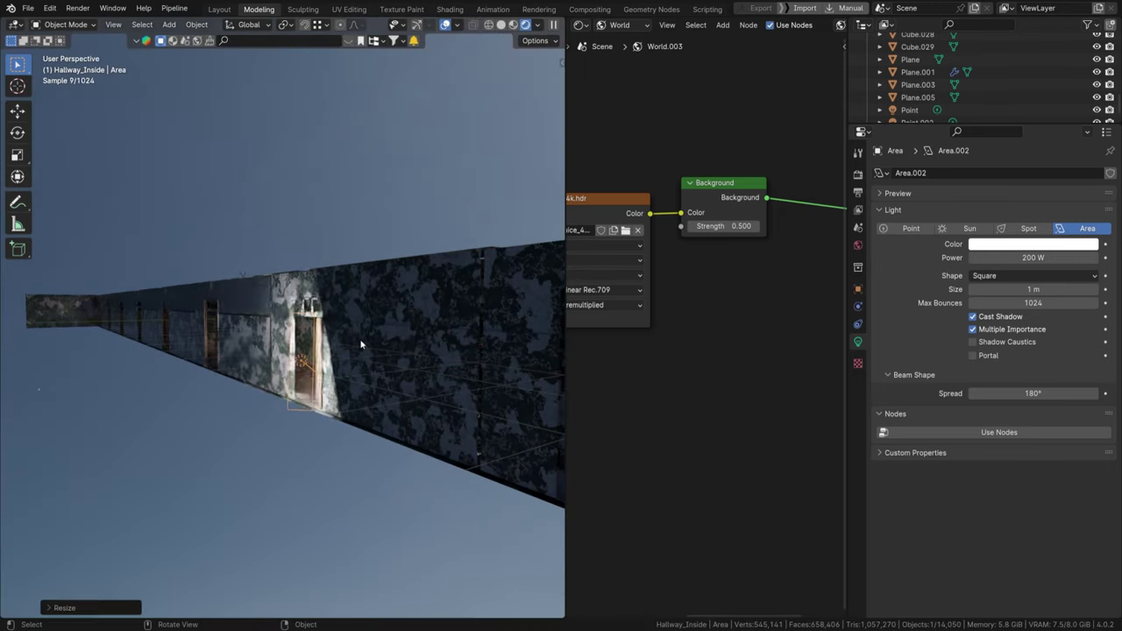
Step: Rotate the area light slightly around the global Z axis in two adjustments and return to the camera view
{"action": "key", "text": "r"}
{"action": "key", "text": "z"}
{"action": "left_click", "coordinate": [329, 349]}
{"action": "middle_click_drag", "start_coordinate": [330, 349], "coordinate": [348, 358]}
{"action": "key", "text": "r"}
{"action": "key", "text": "z"}
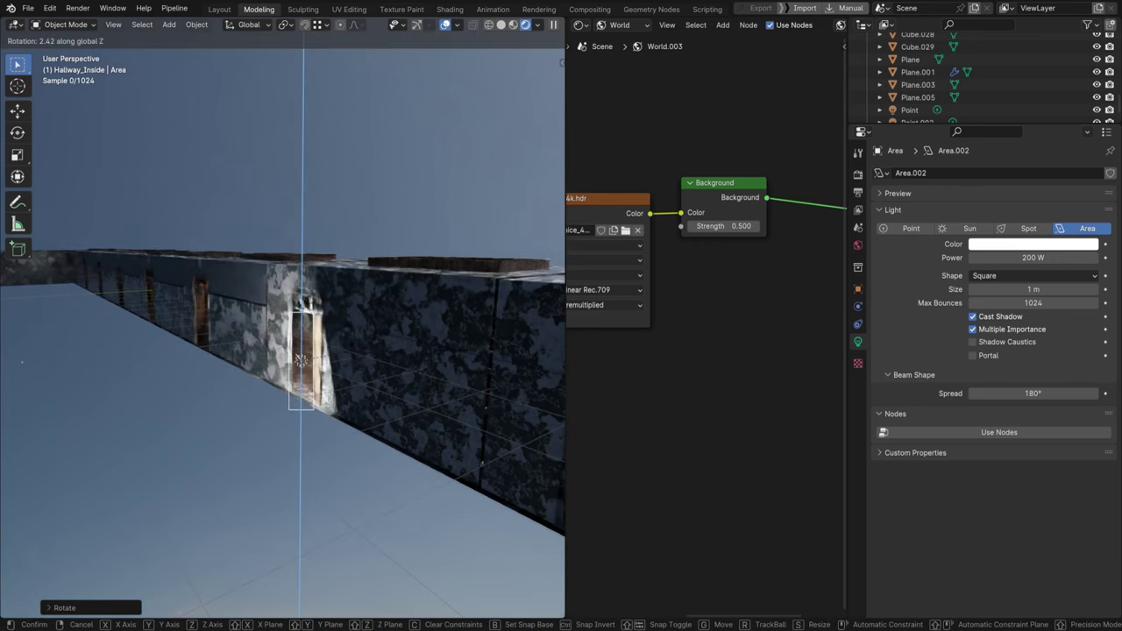
{"action": "left_click", "coordinate": [345, 379]}
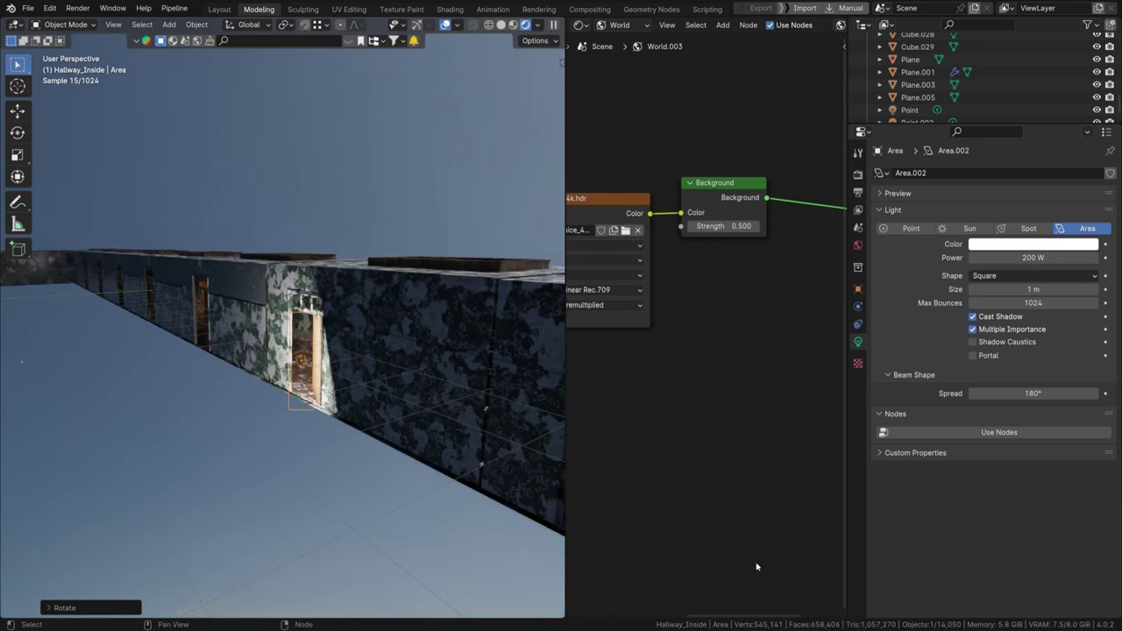
{"action": "key", "text": "KP_0"}
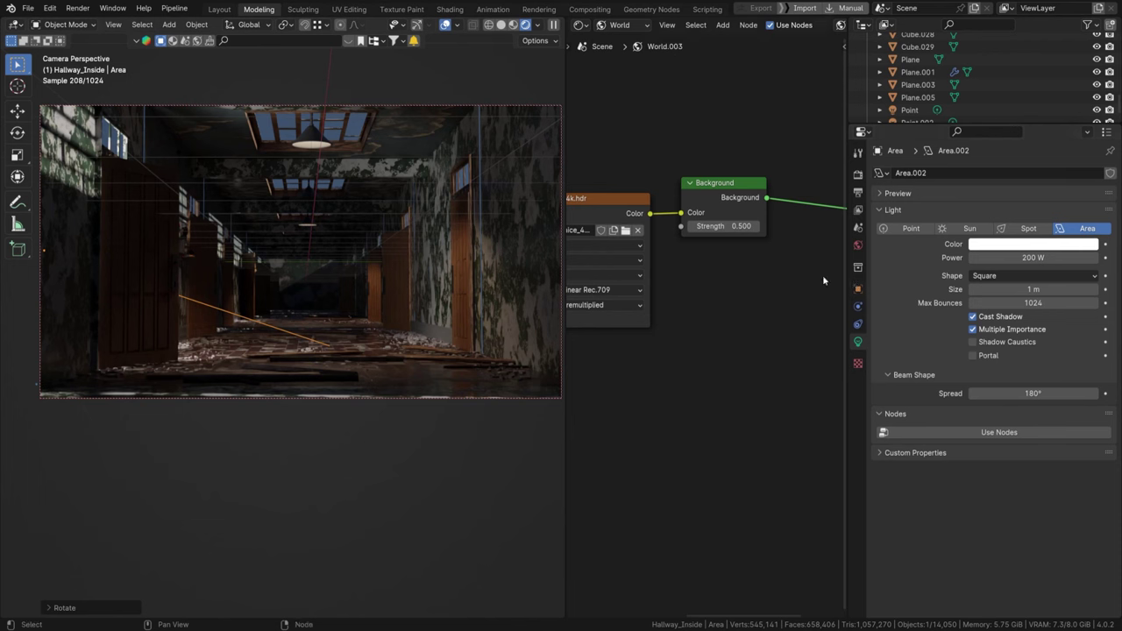
Step: Set the area light's power to 350 W
{"action": "left_click", "coordinate": [1043, 257]}
{"action": "type", "text": "350"}
{"action": "key", "text": "Return"}
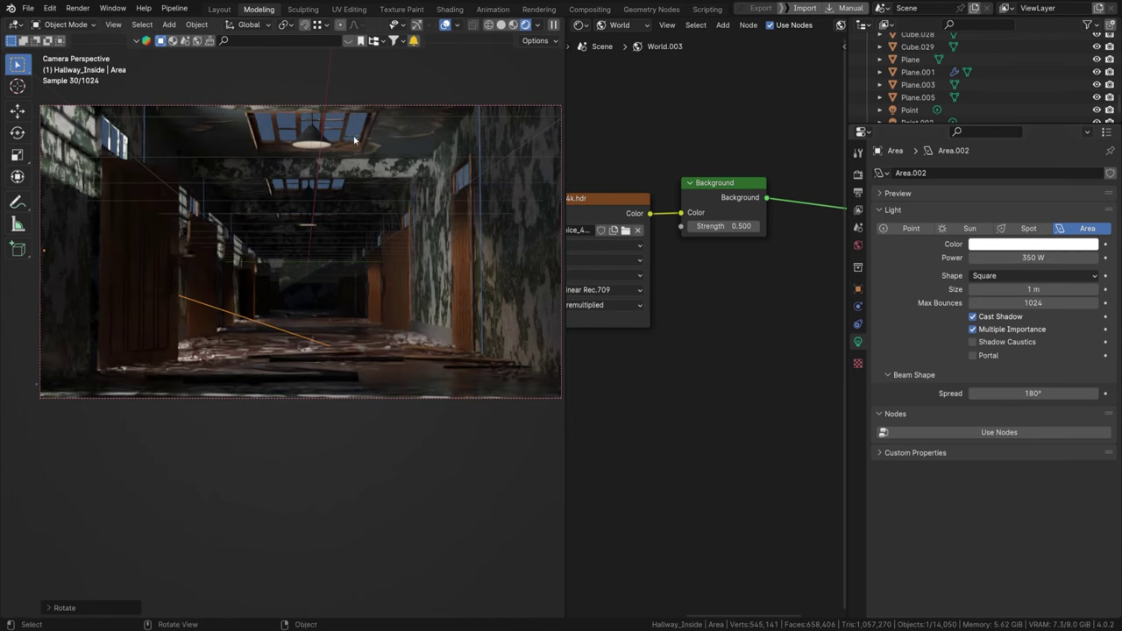
Step: Select the front ceiling lamp's point light and set its power to 0 W
{"action": "left_click", "coordinate": [314, 137]}
{"action": "left_click", "coordinate": [314, 135]}
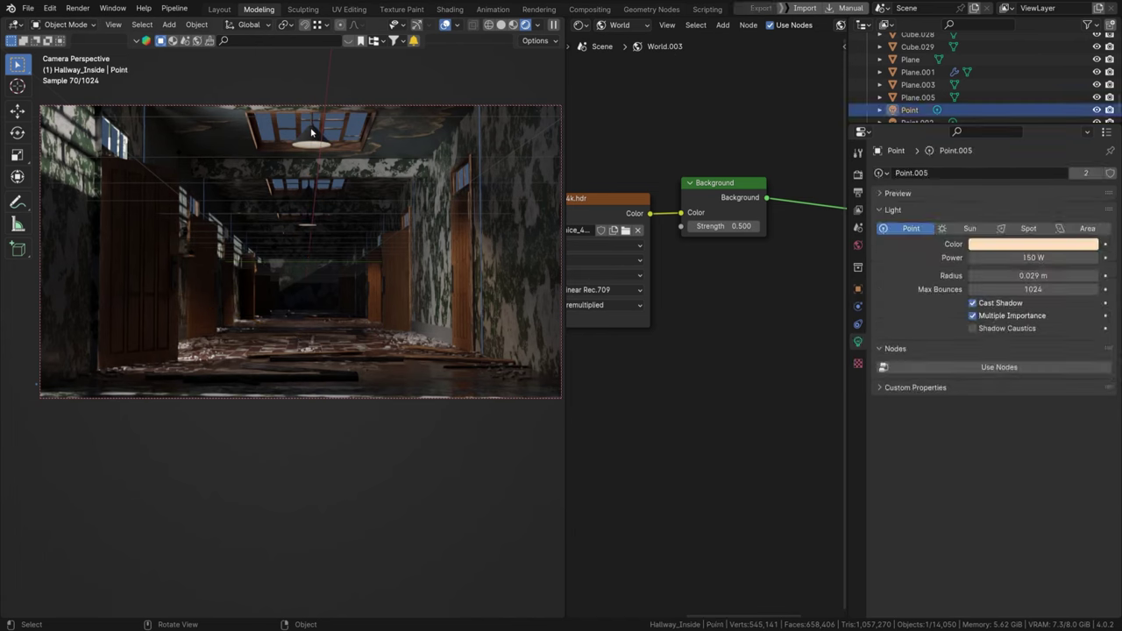
{"action": "left_click", "coordinate": [313, 133]}
{"action": "left_click", "coordinate": [311, 131]}
{"action": "left_click", "coordinate": [311, 132]}
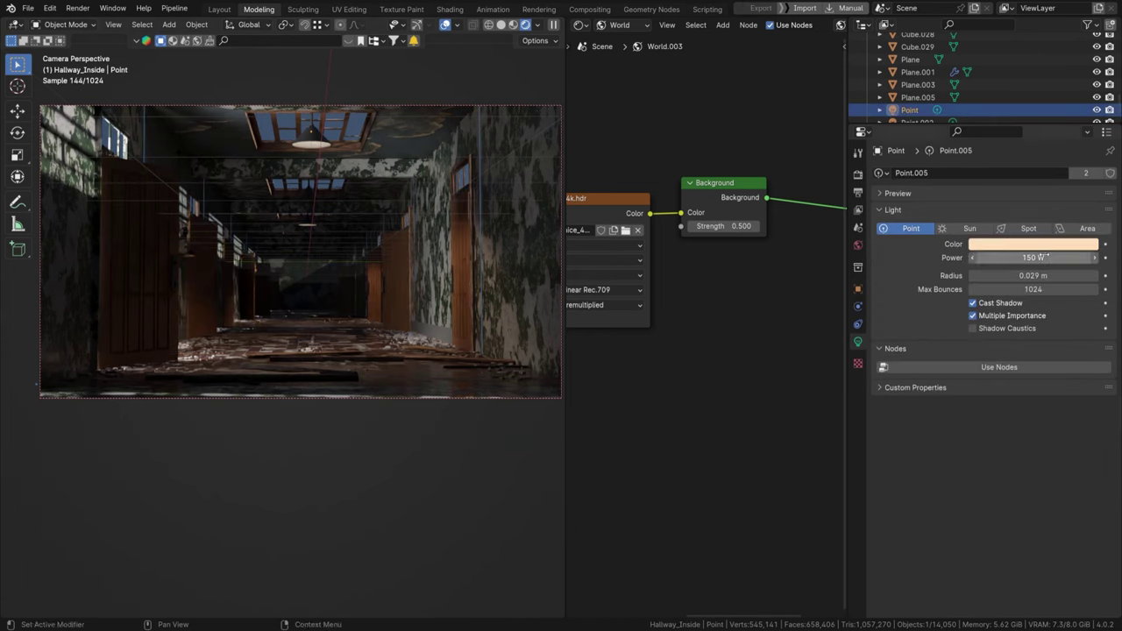
{"action": "left_click", "coordinate": [1040, 256]}
{"action": "type", "text": "0"}
{"action": "key", "text": "Return"}
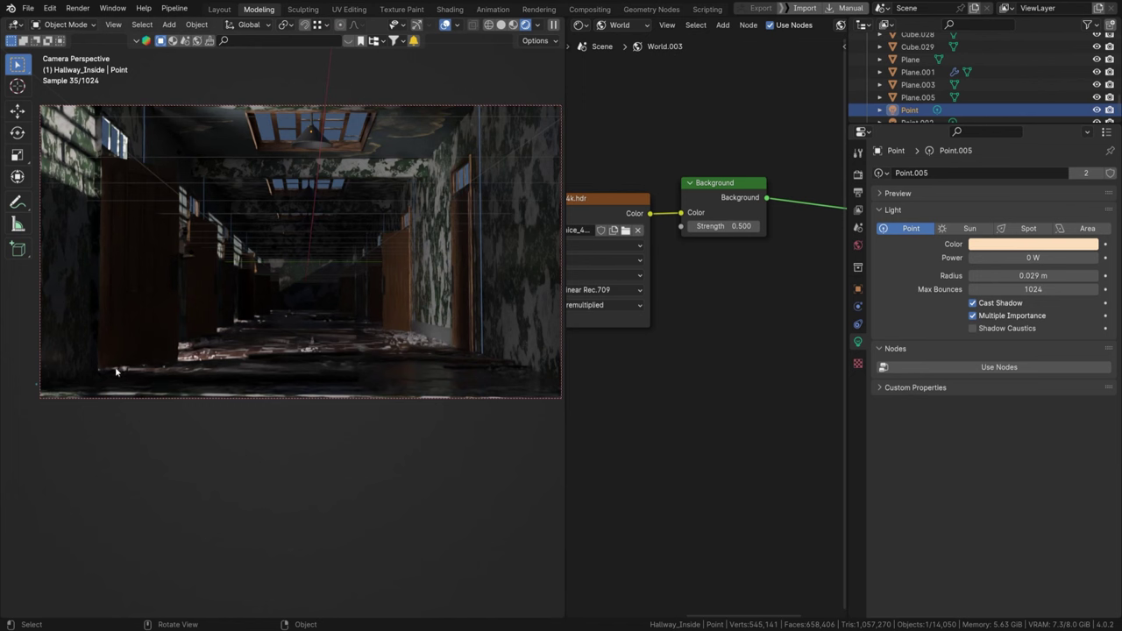
Step: Try a power of 100 W on the ceiling lamp's point light and settle on 50 W
{"action": "left_click", "coordinate": [1015, 257]}
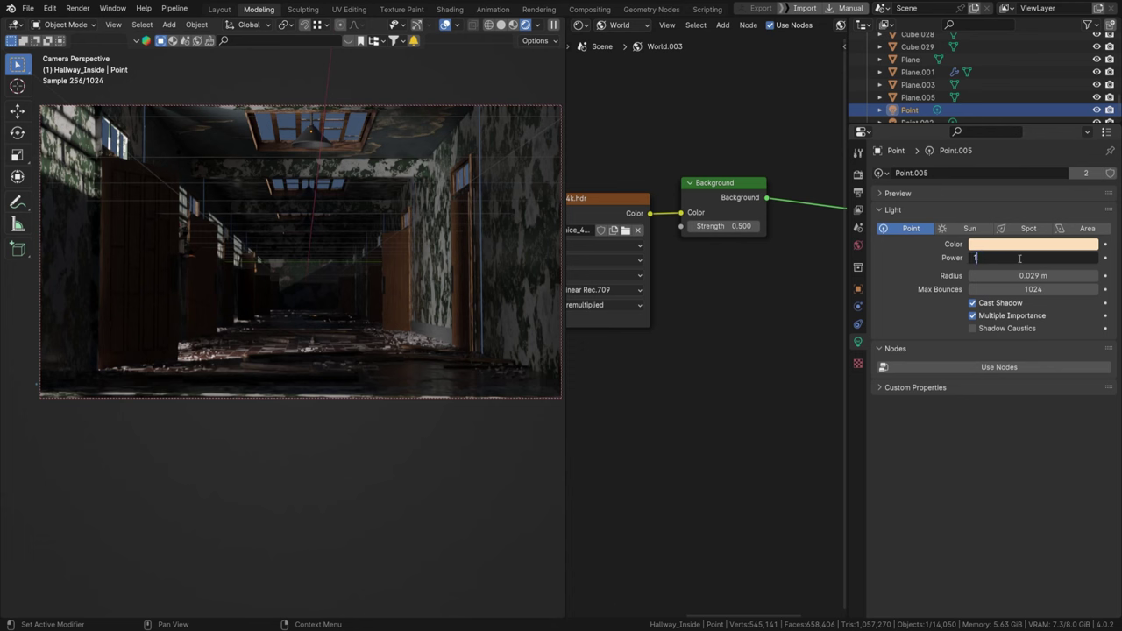
{"action": "key", "text": "Return"}
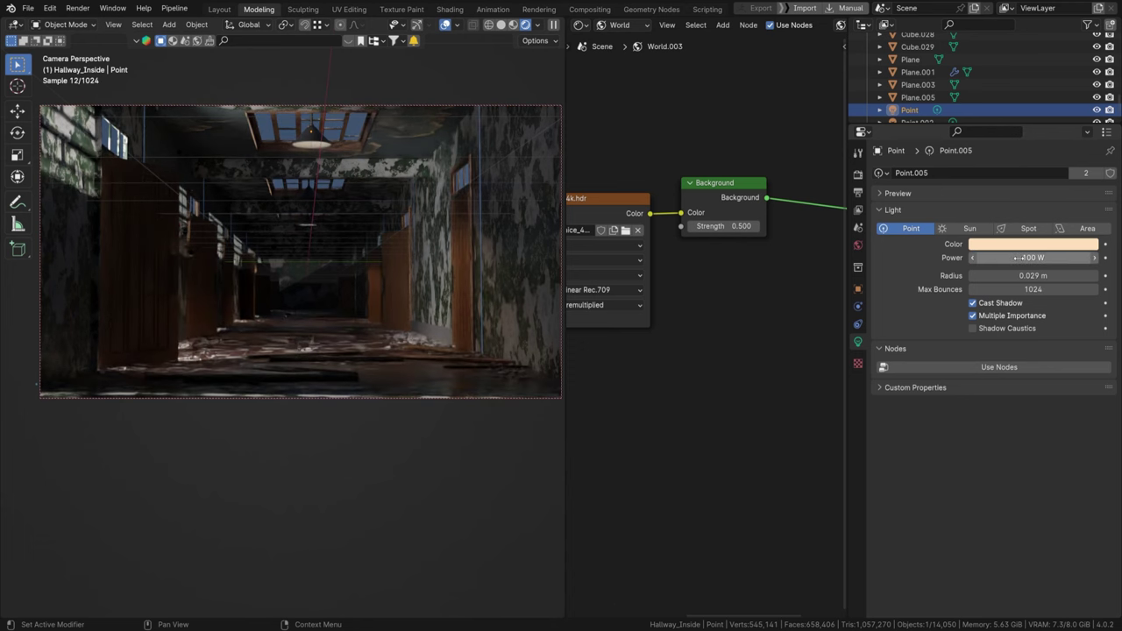
{"action": "left_click", "coordinate": [1019, 259]}
{"action": "type", "text": "50"}
{"action": "key", "text": "Return"}
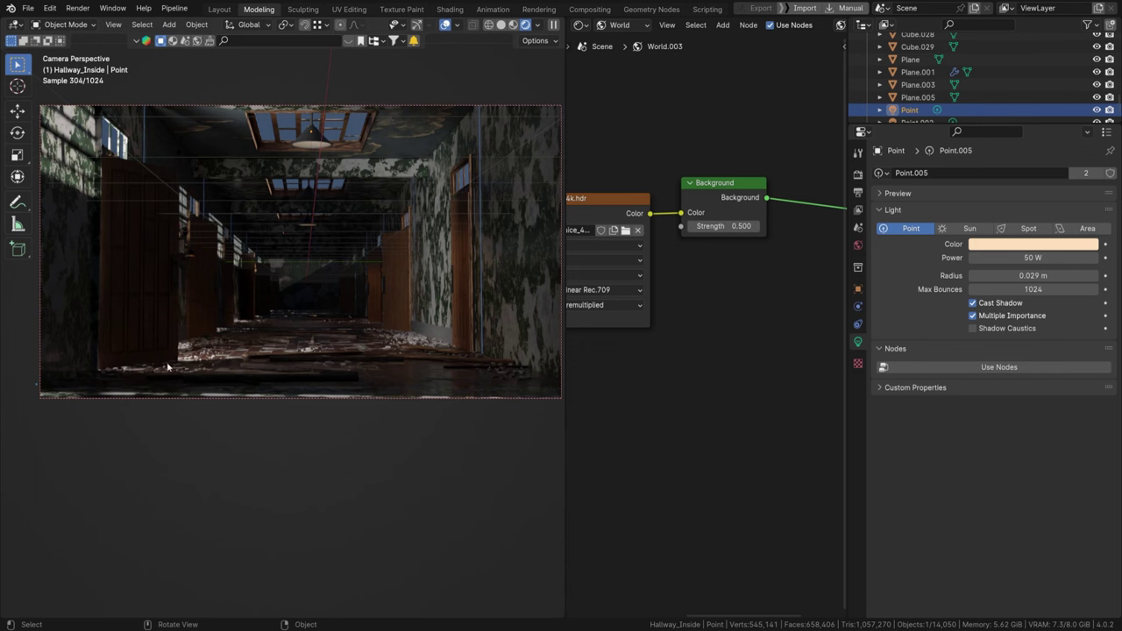
Step: Hide the viewport overlays and enable the transparent film background in the render settings
{"action": "mouse_move", "coordinate": [222, 357]}
{"action": "left_mouse_down"}
{"action": "mouse_move", "coordinate": [394, 341]}
{"action": "mouse_move", "coordinate": [269, 326]}
{"action": "left_mouse_up"}
{"action": "left_click", "coordinate": [445, 25]}
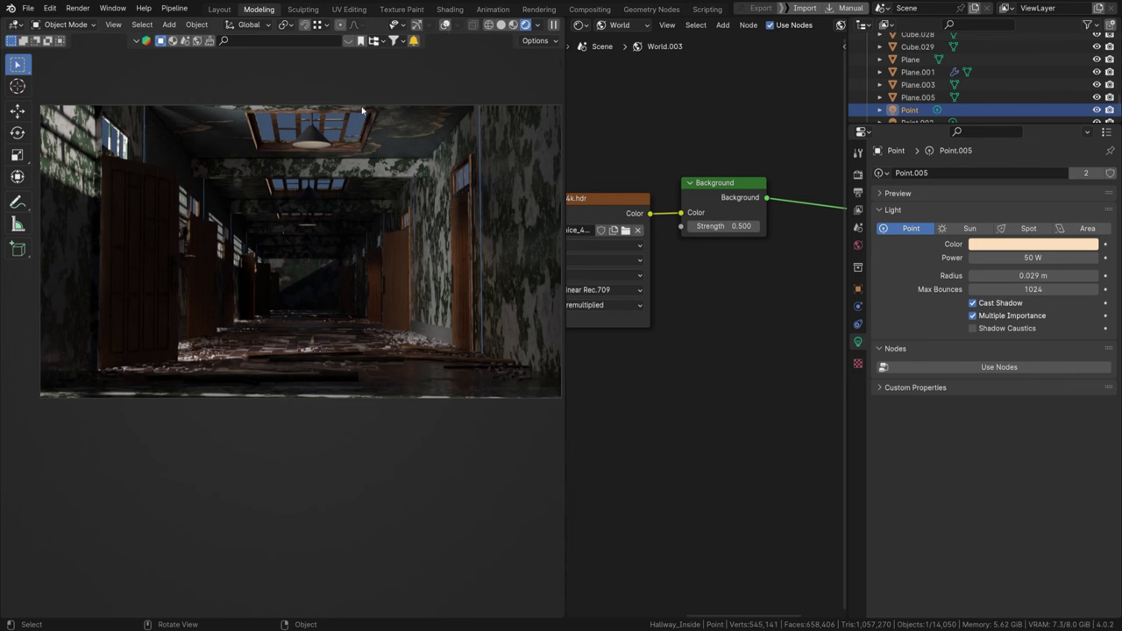
{"action": "left_click", "coordinate": [858, 246]}
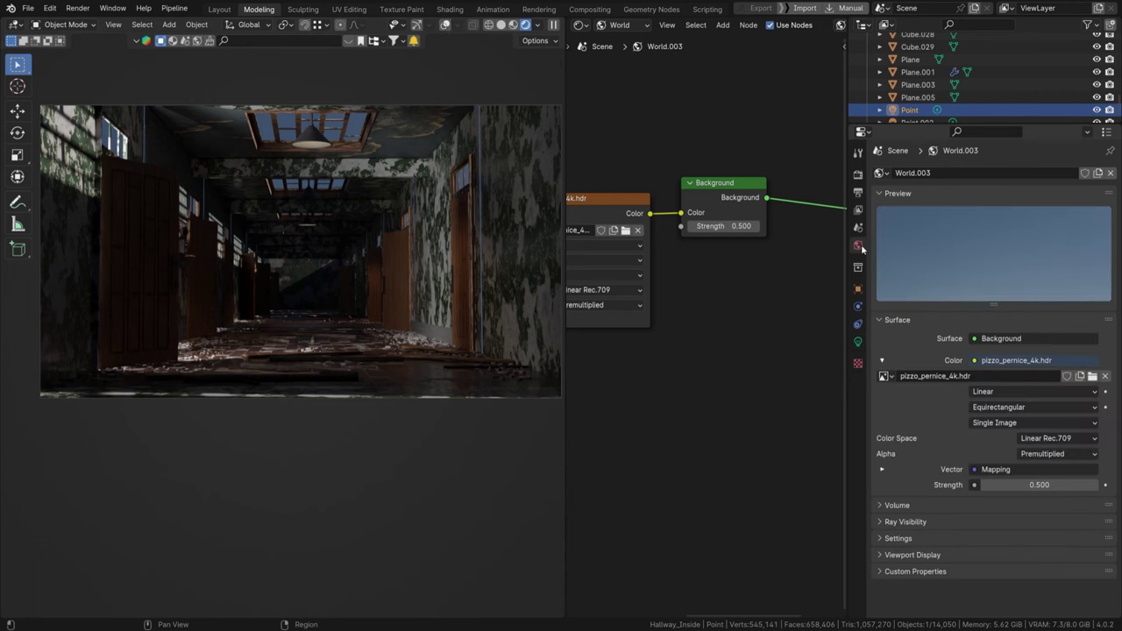
{"action": "left_click", "coordinate": [858, 176]}
{"action": "scroll", "coordinate": [952, 350], "scroll_direction": "down", "scroll_amount": 8}
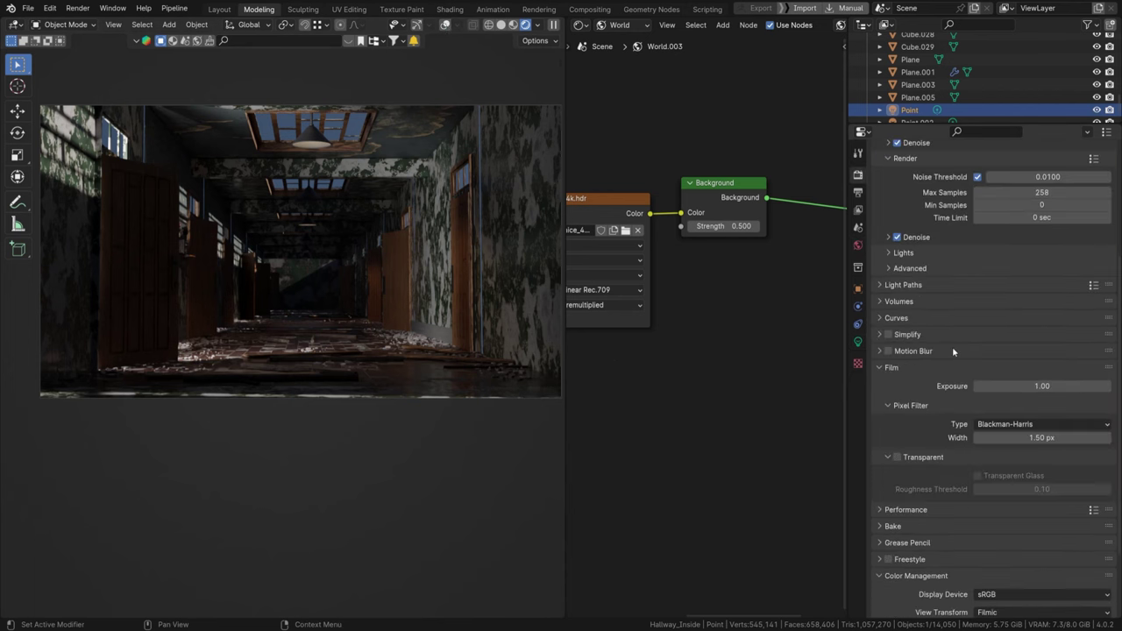
{"action": "left_click", "coordinate": [894, 361]}
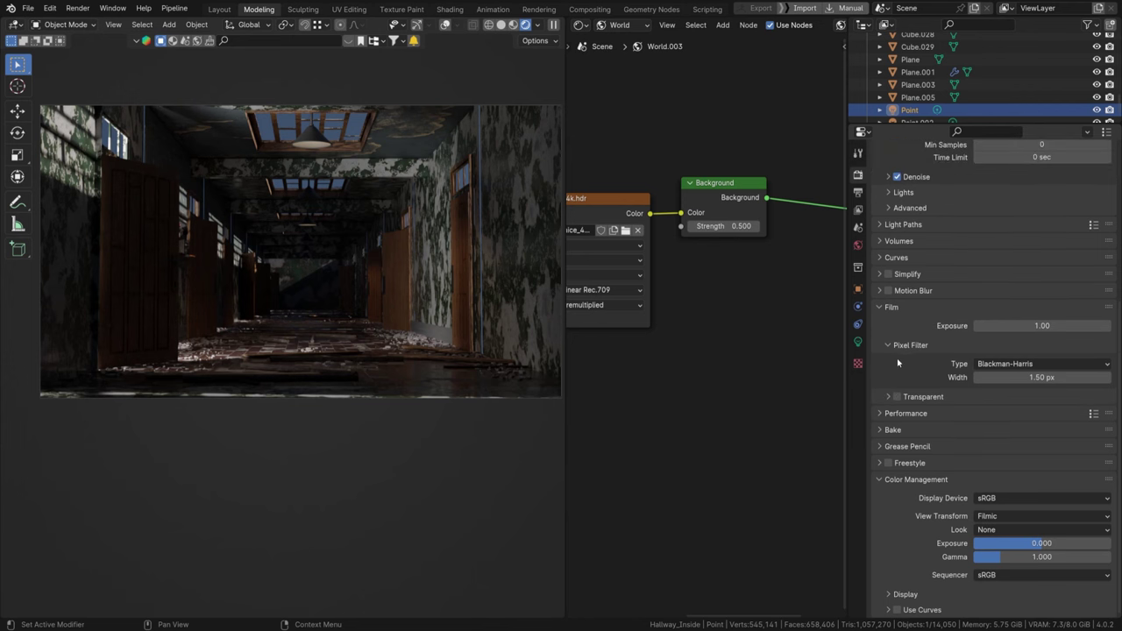
{"action": "left_click", "coordinate": [895, 396]}
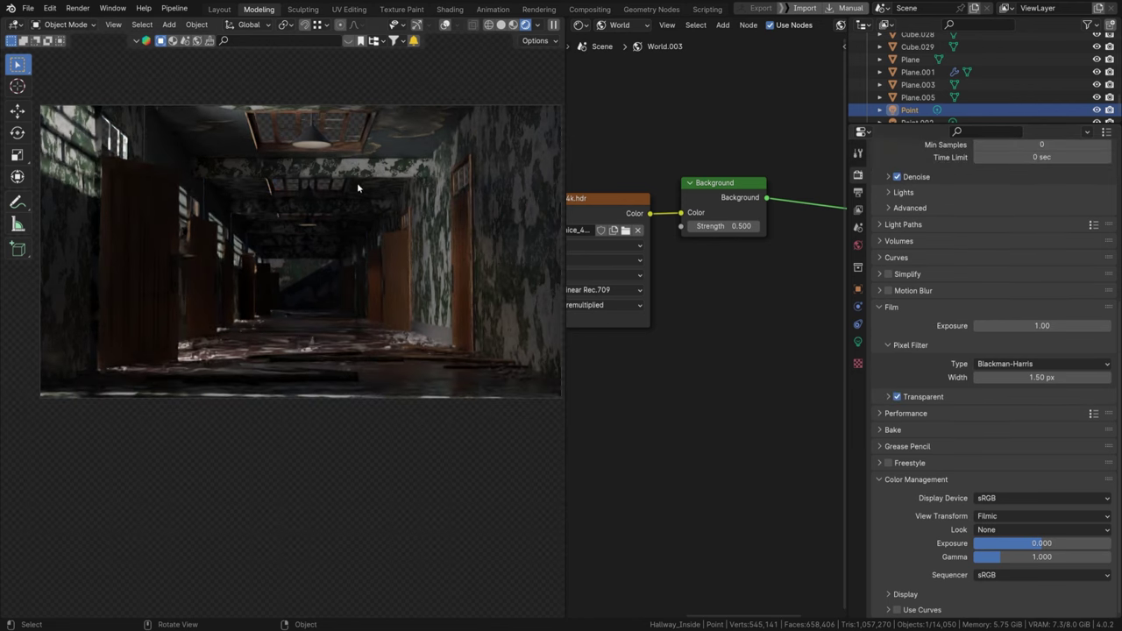
Step: Show the viewport overlays and set the environment texture's Mapping node Z rotation to 372°
{"action": "scroll", "coordinate": [576, 154], "scroll_direction": "down", "scroll_amount": 3}
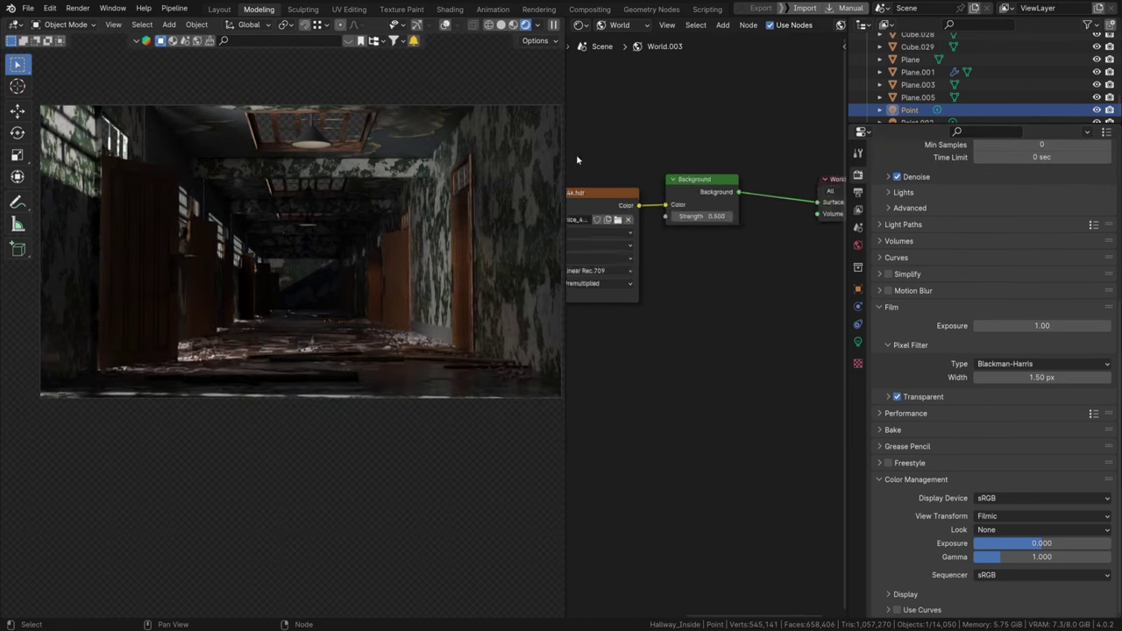
{"action": "middle_click_drag", "start_coordinate": [575, 154], "coordinate": [800, 164]}
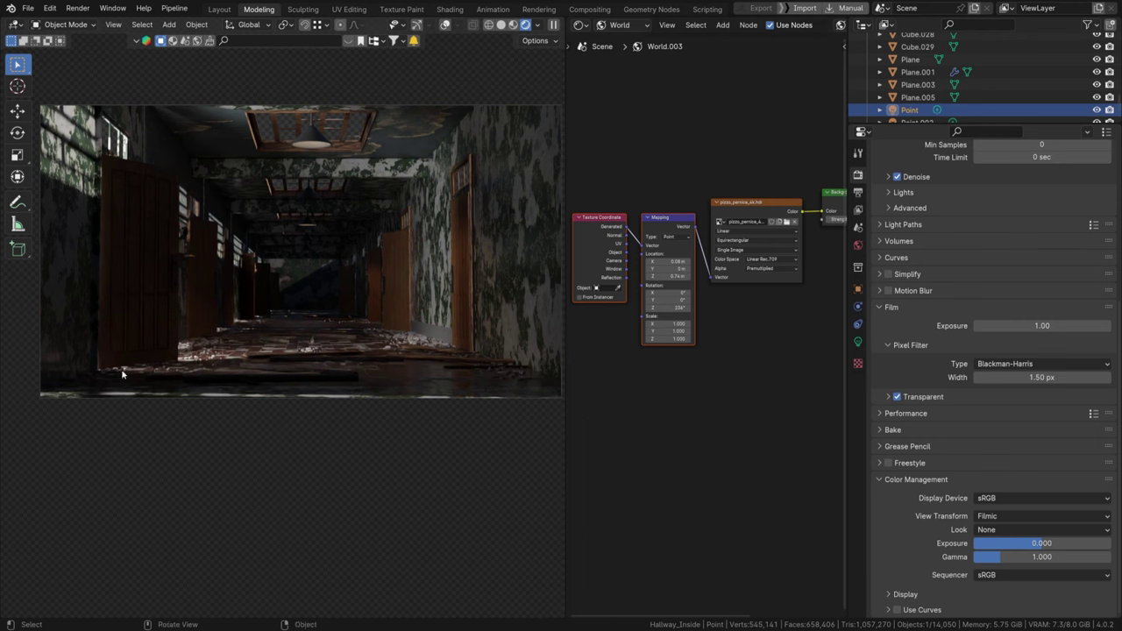
{"action": "left_click", "coordinate": [445, 25]}
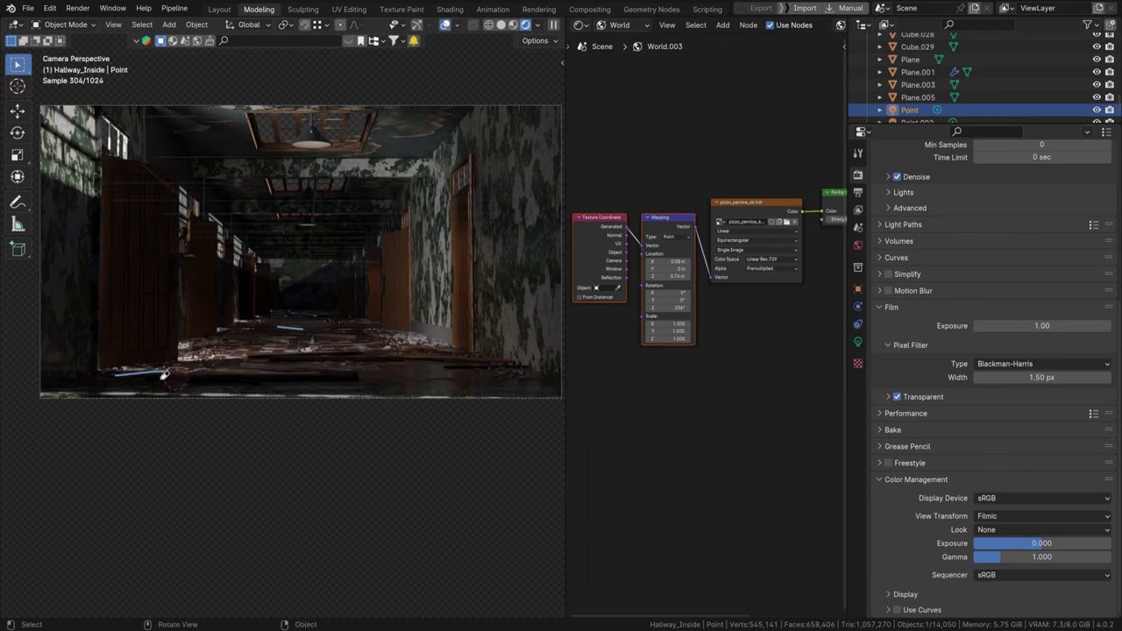
{"action": "scroll", "coordinate": [724, 262], "scroll_direction": "up", "scroll_amount": 3}
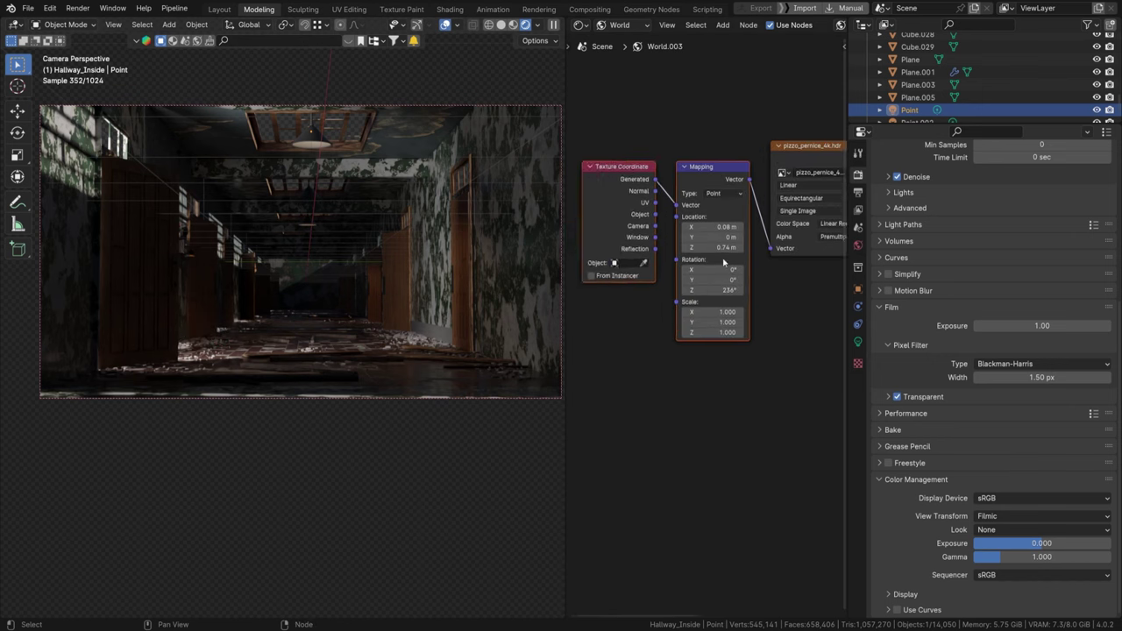
{"action": "scroll", "coordinate": [724, 262], "scroll_direction": "up", "scroll_amount": 2}
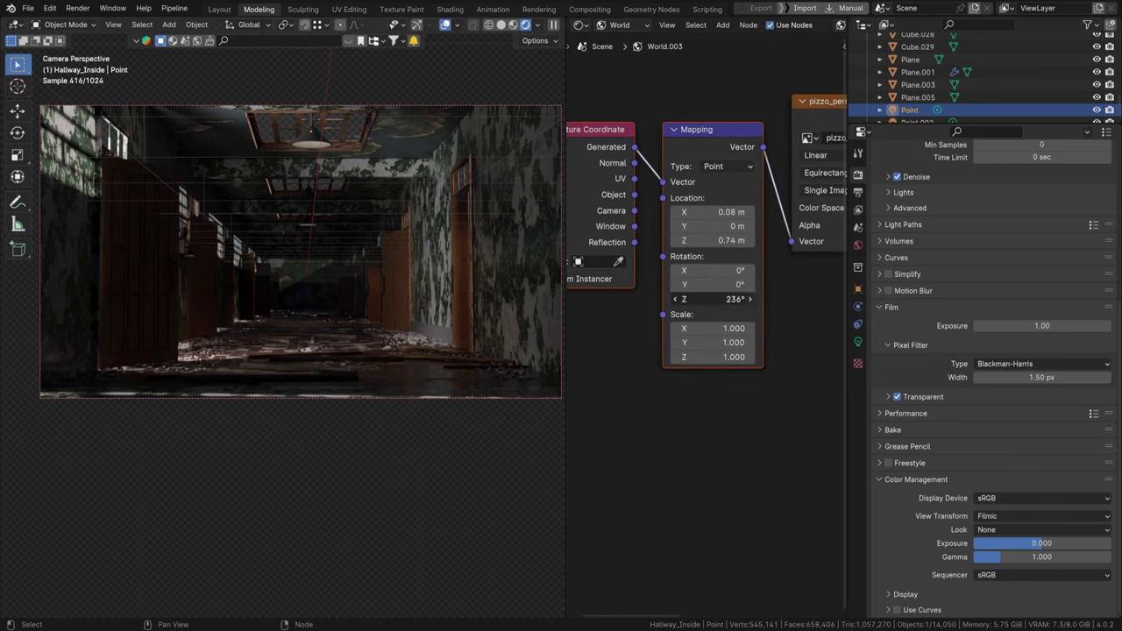
{"action": "left_click_drag", "start_coordinate": [713, 299], "coordinate": [831, 268]}
{"action": "left_click_drag", "start_coordinate": [712, 299], "coordinate": [828, 299]}
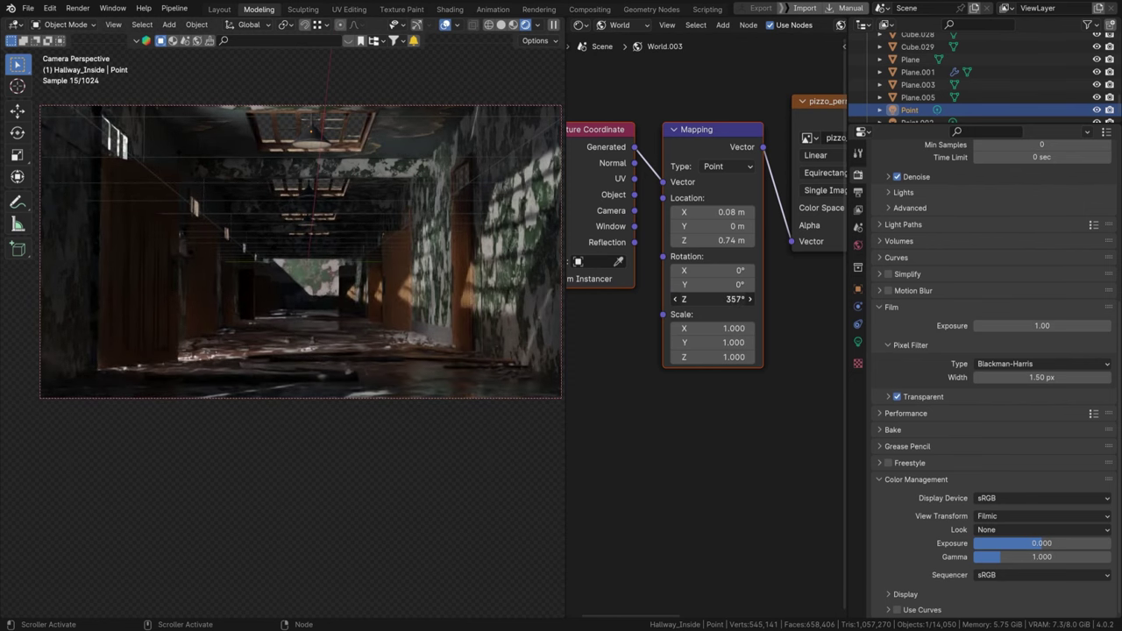
{"action": "mouse_move", "coordinate": [827, 299]}
{"action": "left_mouse_down"}
{"action": "mouse_move", "coordinate": [867, 299]}
{"action": "mouse_move", "coordinate": [843, 298]}
{"action": "left_mouse_up"}
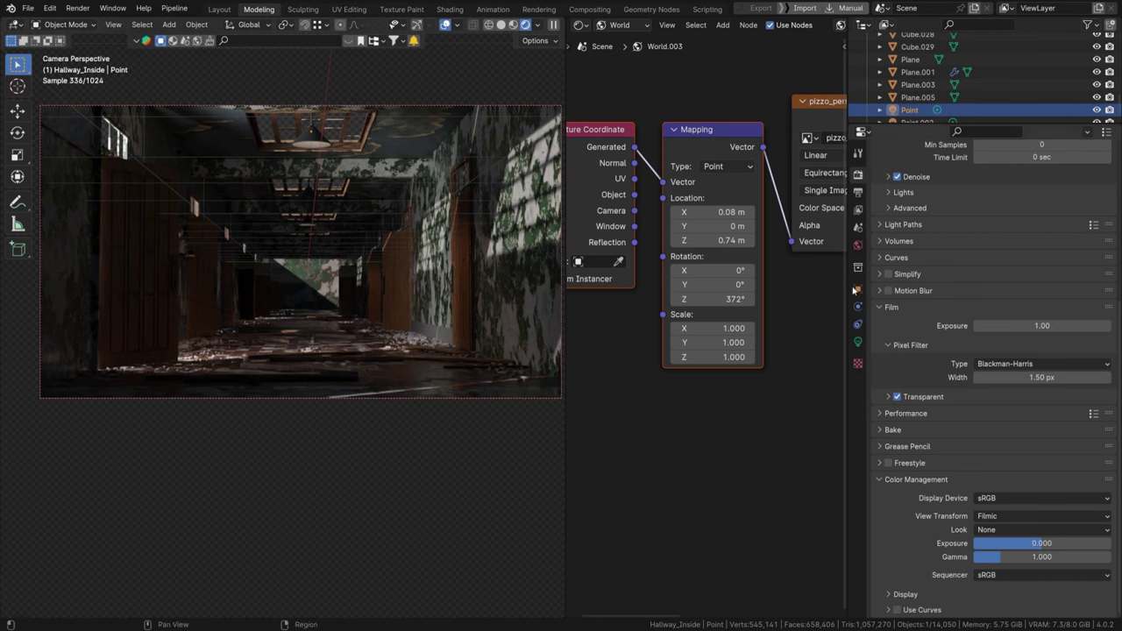
Step: Set the Mapping node's Y location to 0.02 m
{"action": "left_click", "coordinate": [732, 227]}
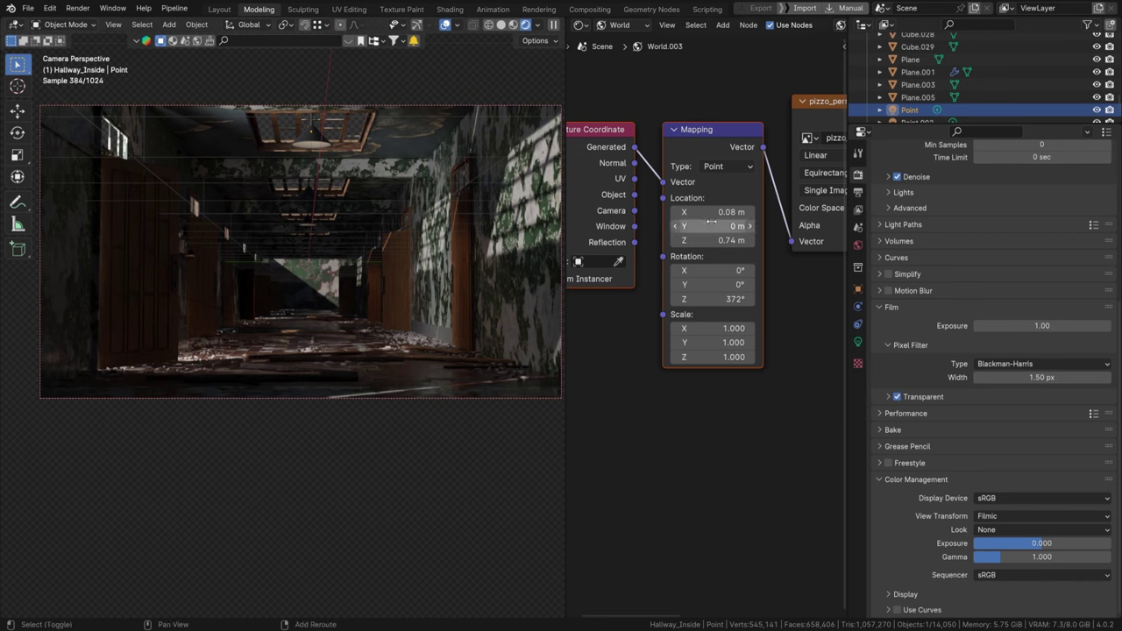
{"action": "type", "text": "0.2"}
{"action": "key", "text": "Return"}
{"action": "mouse_move", "coordinate": [732, 226]}
{"action": "left_mouse_down"}
{"action": "mouse_move", "coordinate": [757, 226]}
{"action": "mouse_move", "coordinate": [718, 226]}
{"action": "mouse_move", "coordinate": [730, 226]}
{"action": "left_mouse_up"}
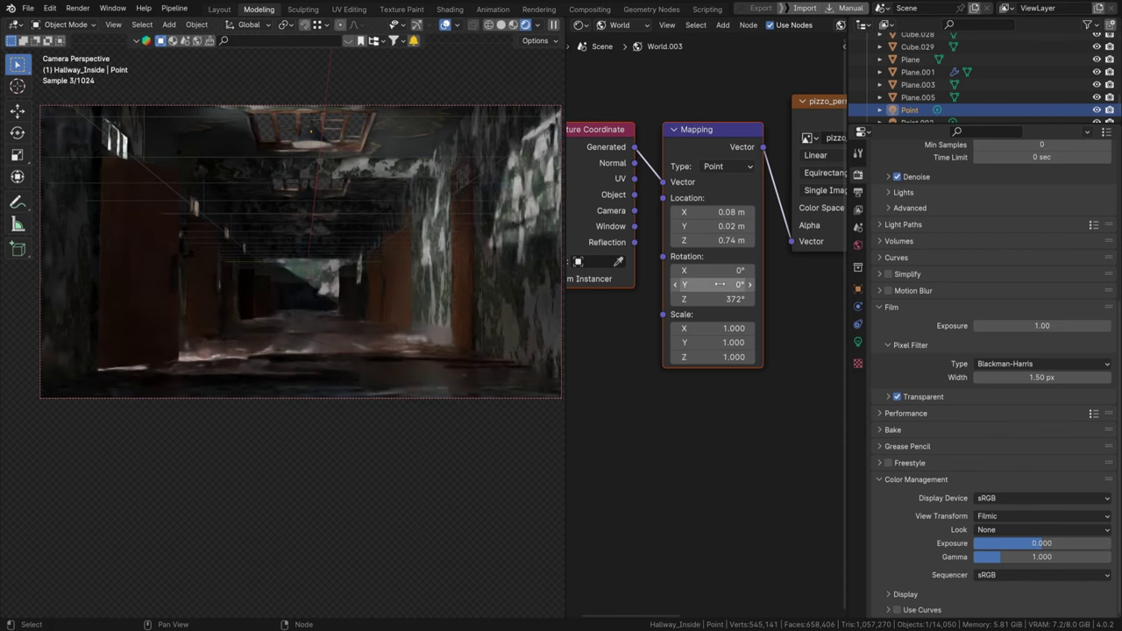
Step: Set the environment texture's Mapping node Z rotation to 530°
{"action": "left_click_drag", "start_coordinate": [721, 299], "coordinate": [780, 299]}
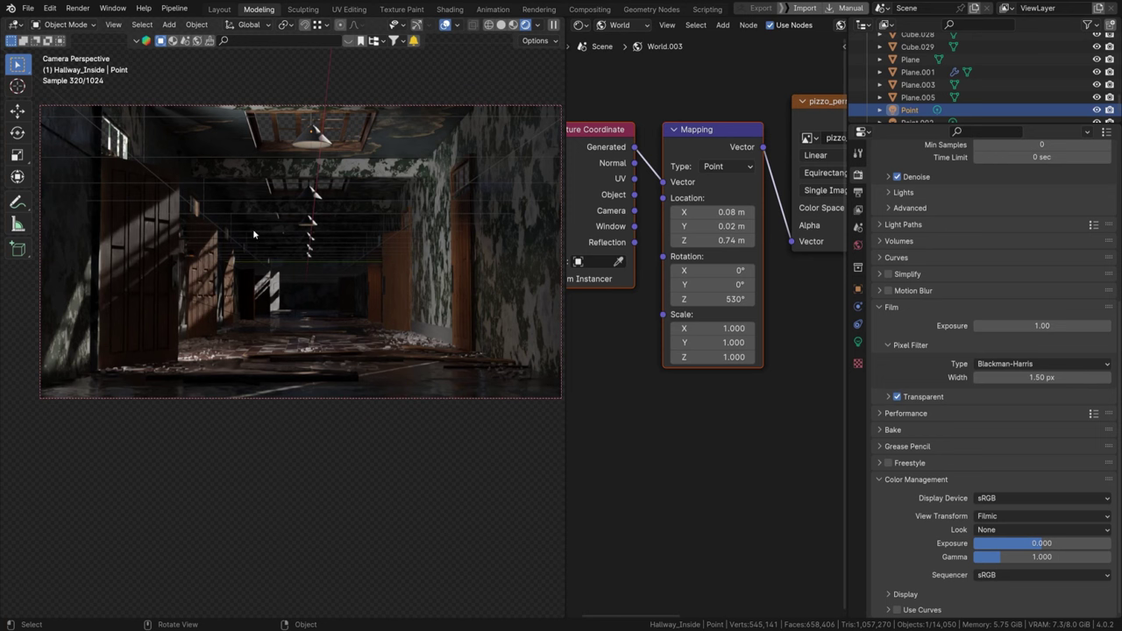
Step: Outline the light falling across the near door, the opposite wall and the floor with annotation strokes, and erase them
{"action": "left_click_drag", "start_coordinate": [417, 110], "coordinate": [101, 287]}
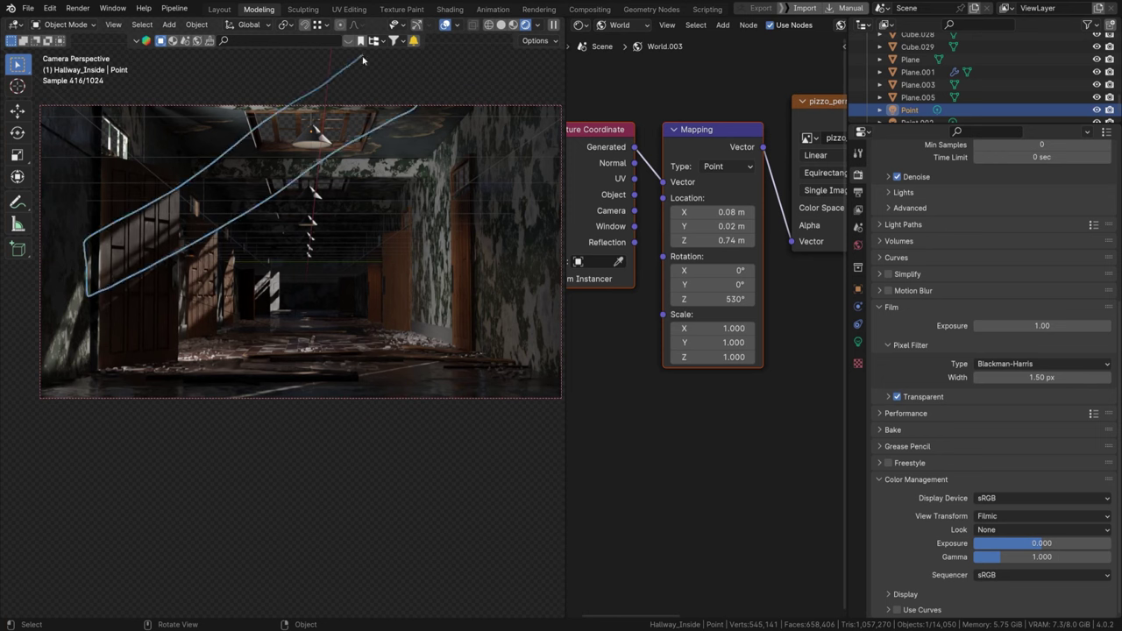
{"action": "mouse_move", "coordinate": [96, 231]}
{"action": "right_mouse_down"}
{"action": "mouse_move", "coordinate": [184, 233]}
{"action": "mouse_move", "coordinate": [430, 80]}
{"action": "mouse_move", "coordinate": [226, 237]}
{"action": "right_mouse_up"}
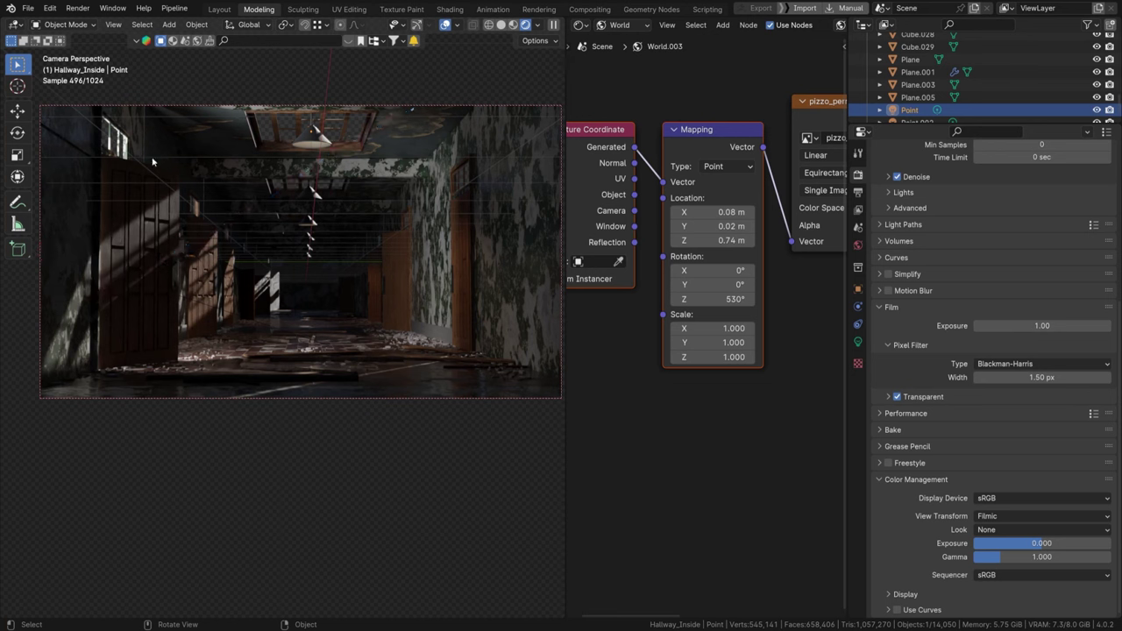
{"action": "mouse_move", "coordinate": [54, 237]}
{"action": "left_mouse_down"}
{"action": "mouse_move", "coordinate": [391, 230]}
{"action": "mouse_move", "coordinate": [102, 249]}
{"action": "mouse_move", "coordinate": [44, 235]}
{"action": "left_mouse_up"}
{"action": "mouse_move", "coordinate": [344, 226]}
{"action": "left_mouse_down"}
{"action": "mouse_move", "coordinate": [536, 221]}
{"action": "mouse_move", "coordinate": [347, 228]}
{"action": "left_mouse_up"}
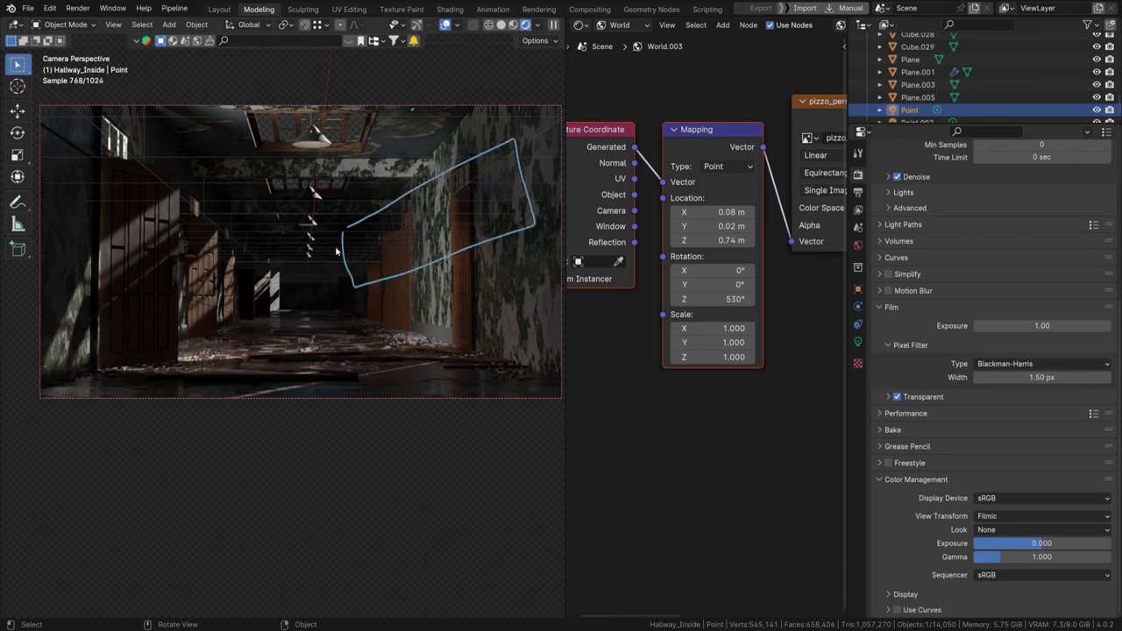
{"action": "mouse_move", "coordinate": [35, 382]}
{"action": "left_mouse_down"}
{"action": "mouse_move", "coordinate": [368, 338]}
{"action": "mouse_move", "coordinate": [112, 359]}
{"action": "mouse_move", "coordinate": [37, 379]}
{"action": "left_mouse_up"}
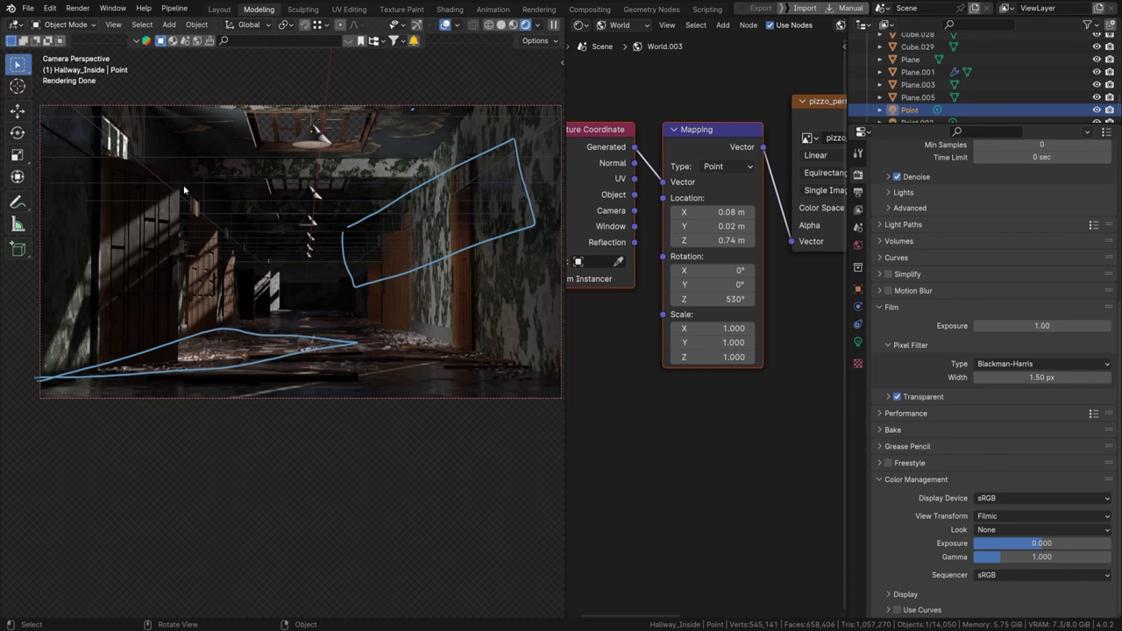
{"action": "mouse_move", "coordinate": [267, 296]}
{"action": "left_mouse_down"}
{"action": "mouse_move", "coordinate": [9, 359]}
{"action": "mouse_move", "coordinate": [260, 300]}
{"action": "left_mouse_up"}
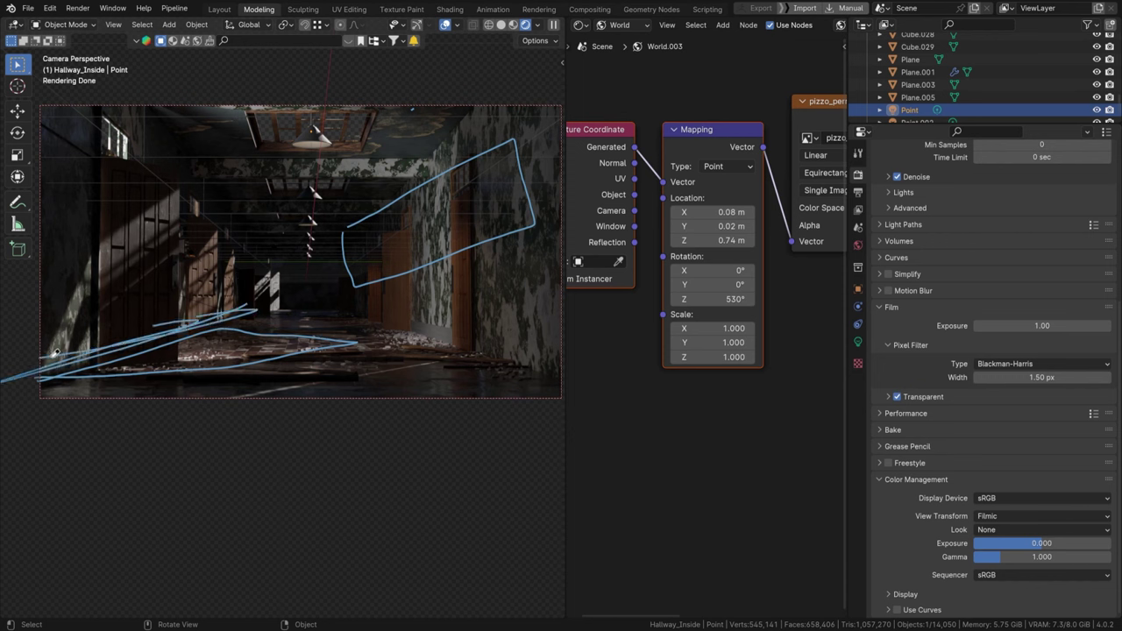
{"action": "mouse_move", "coordinate": [259, 301]}
{"action": "right_mouse_down"}
{"action": "mouse_move", "coordinate": [230, 338]}
{"action": "mouse_move", "coordinate": [344, 353]}
{"action": "right_mouse_up"}
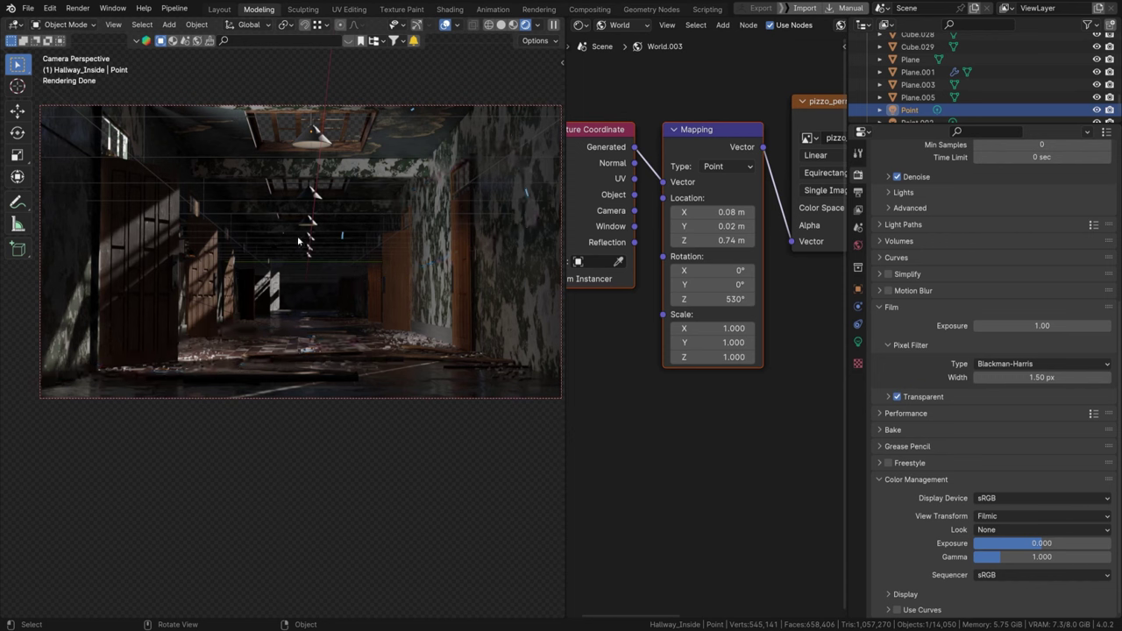
Step: Change the doorway area light's color to a pale warm yellow and check the render with the overlays hidden briefly
{"action": "left_click", "coordinate": [219, 313]}
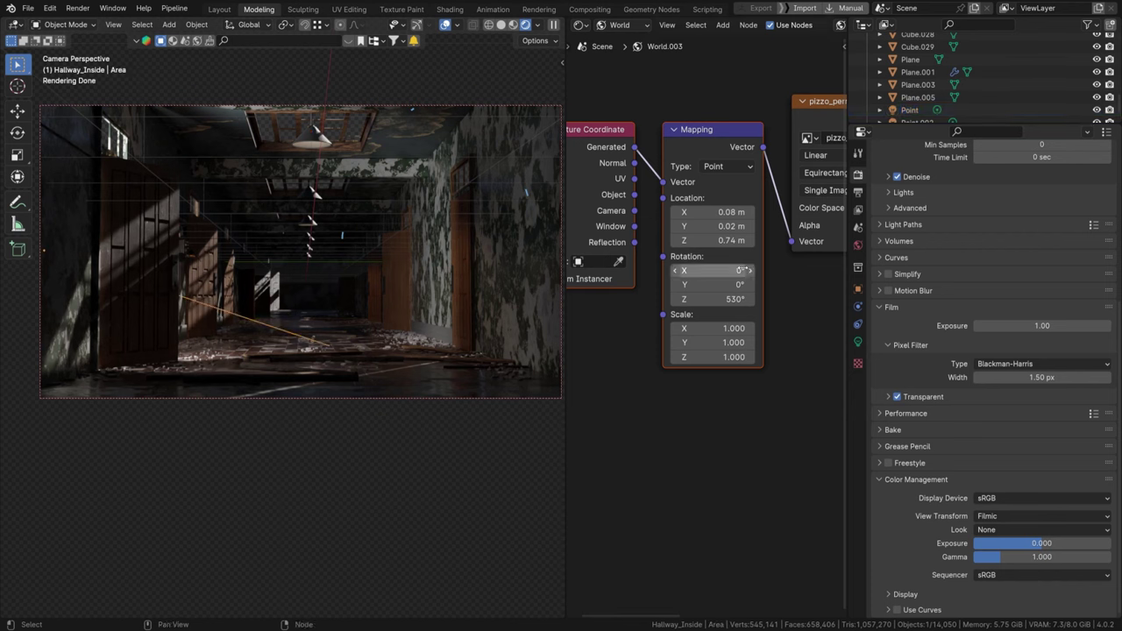
{"action": "left_click", "coordinate": [857, 341]}
{"action": "left_click", "coordinate": [1012, 243]}
{"action": "left_click", "coordinate": [1018, 127]}
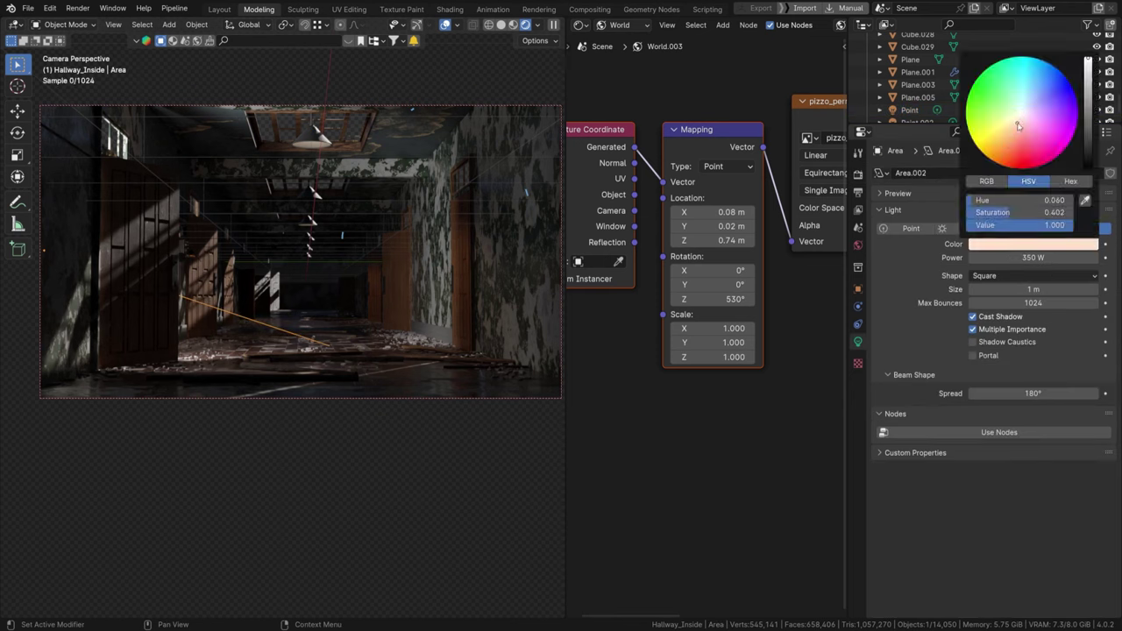
{"action": "left_click", "coordinate": [1013, 122]}
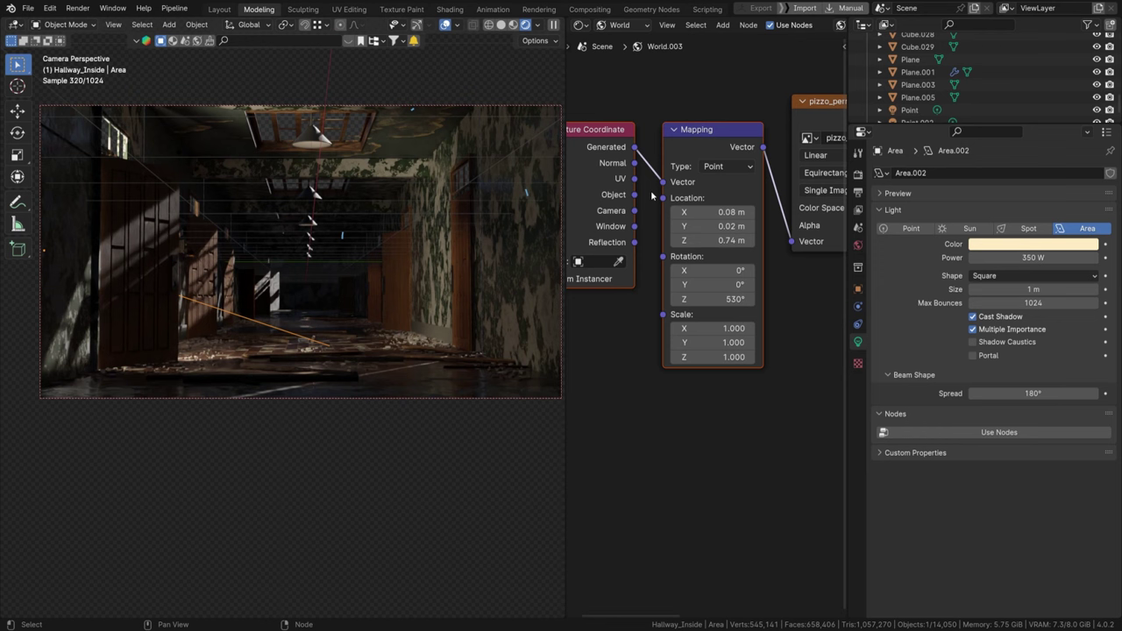
{"action": "left_click", "coordinate": [445, 25]}
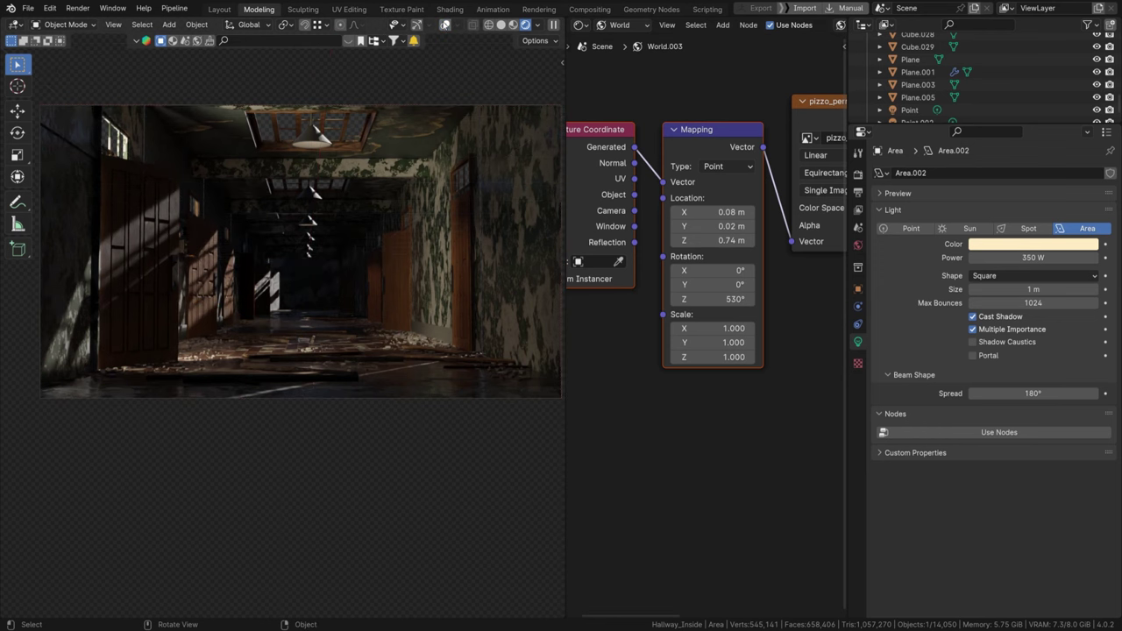
{"action": "left_click", "coordinate": [445, 24]}
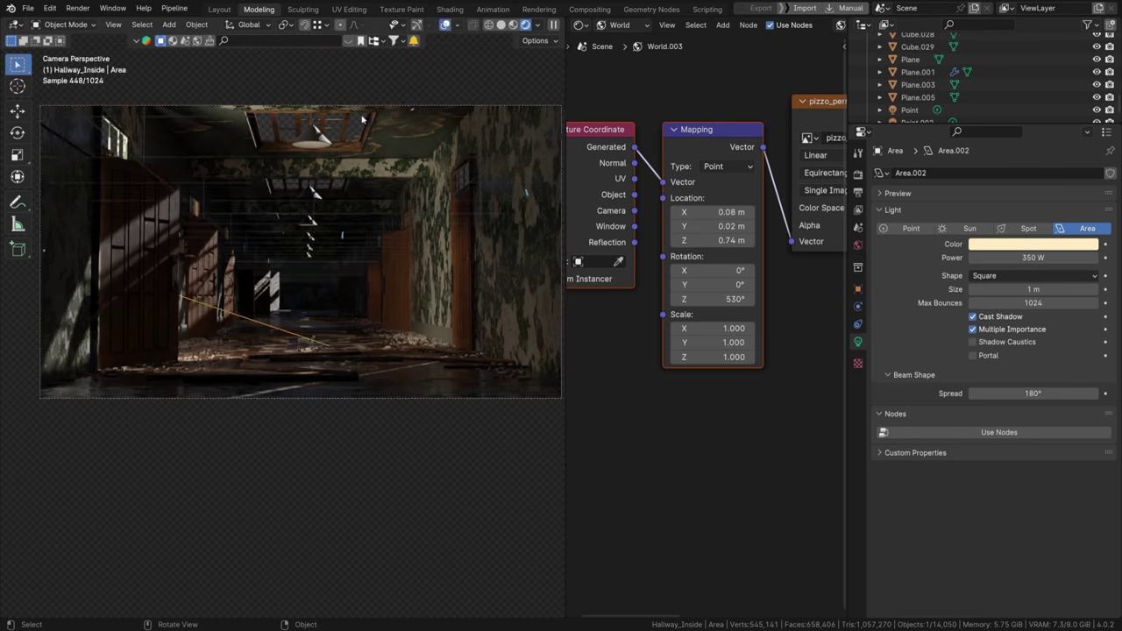
Step: Select the ceiling lamp's point light, try a power of 150 W and settle on 200 W
{"action": "left_click", "coordinate": [312, 136]}
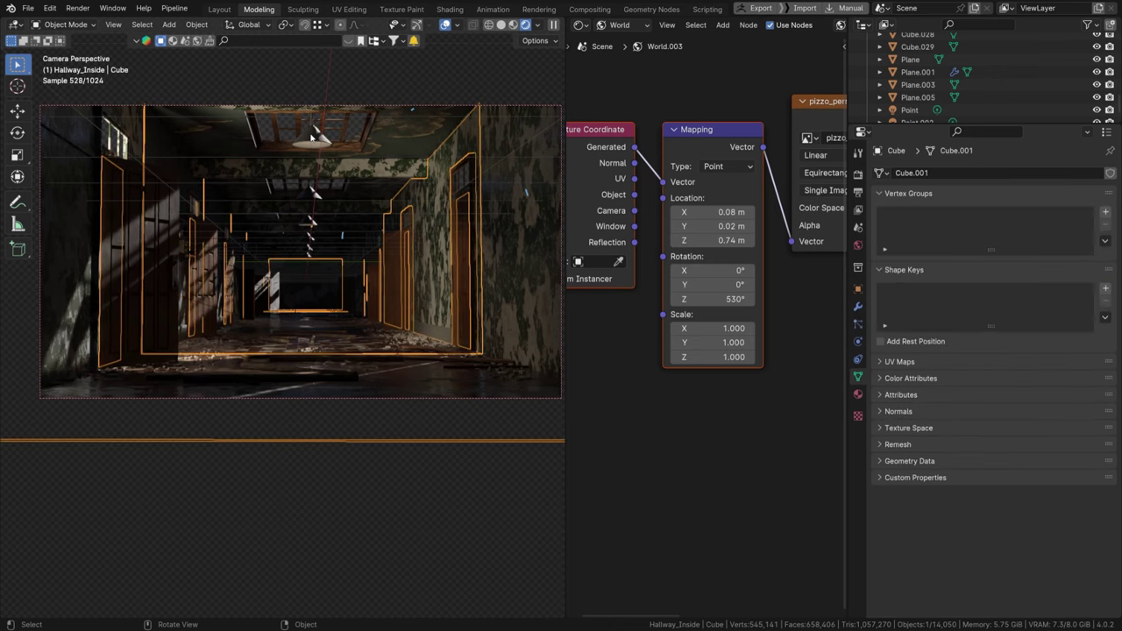
{"action": "left_click", "coordinate": [312, 136]}
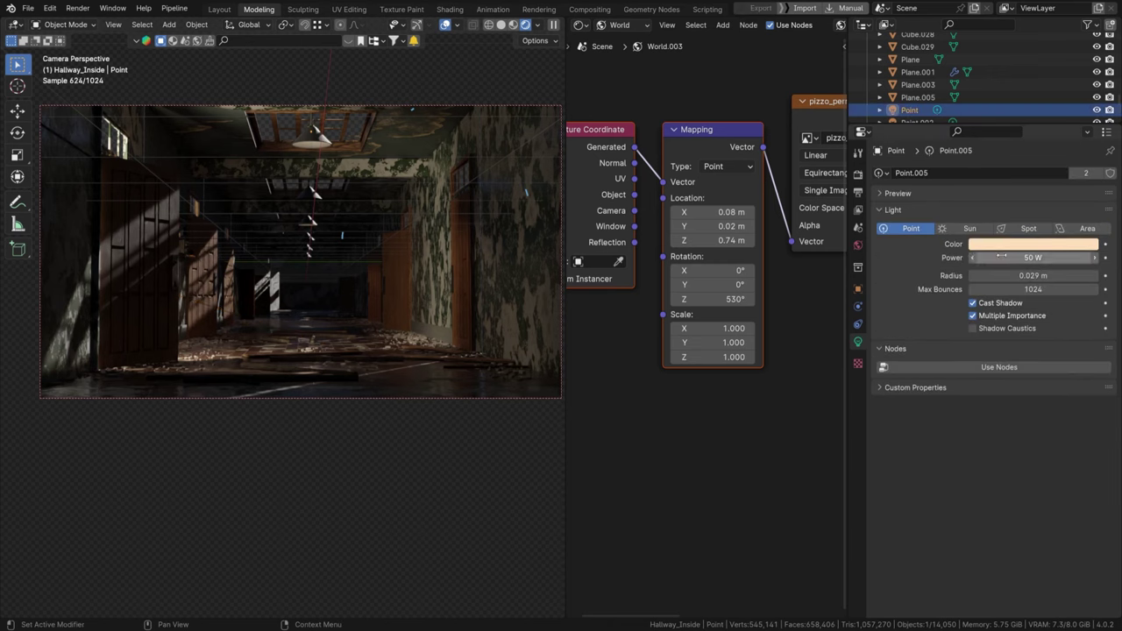
{"action": "left_click", "coordinate": [1000, 257]}
{"action": "type", "text": "150"}
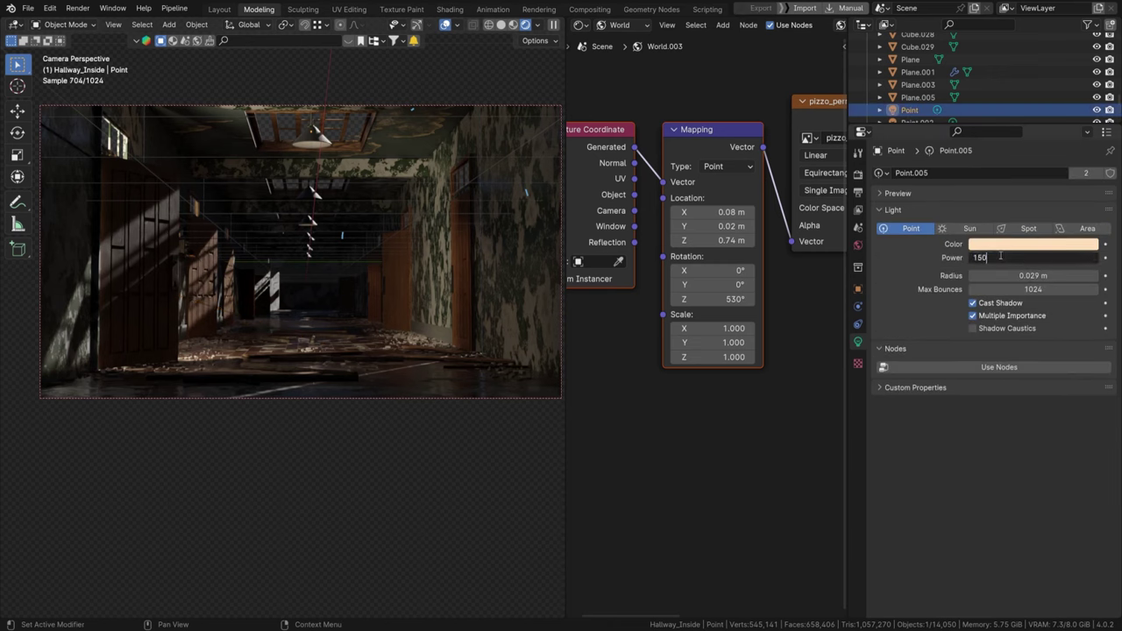
{"action": "key", "text": "Return"}
{"action": "left_click", "coordinate": [1000, 257]}
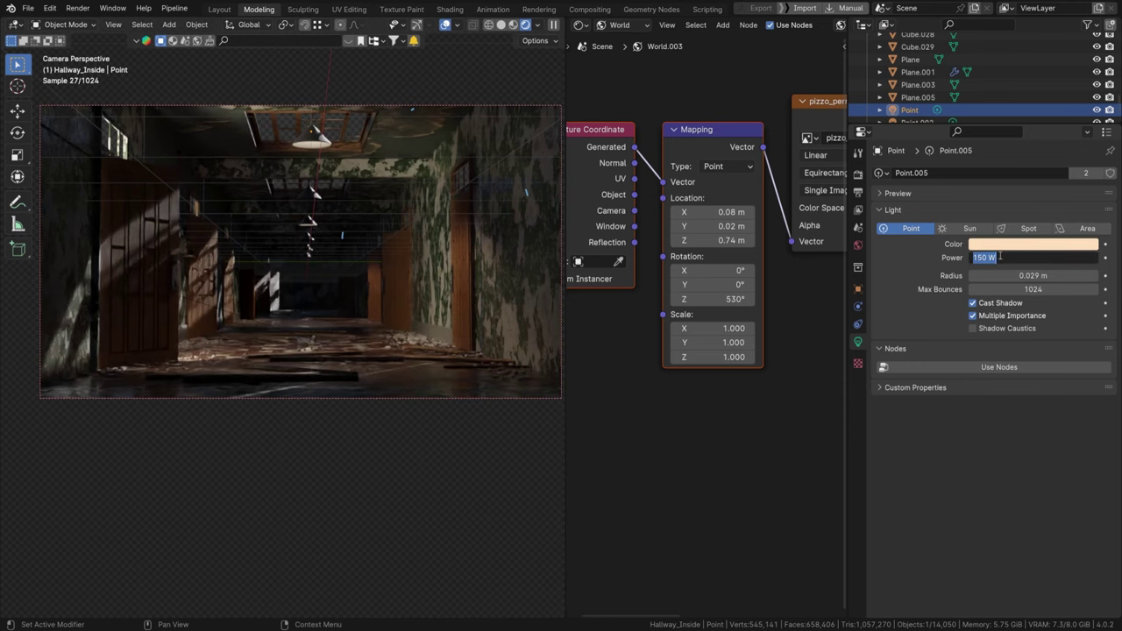
{"action": "type", "text": "200"}
{"action": "key", "text": "Return"}
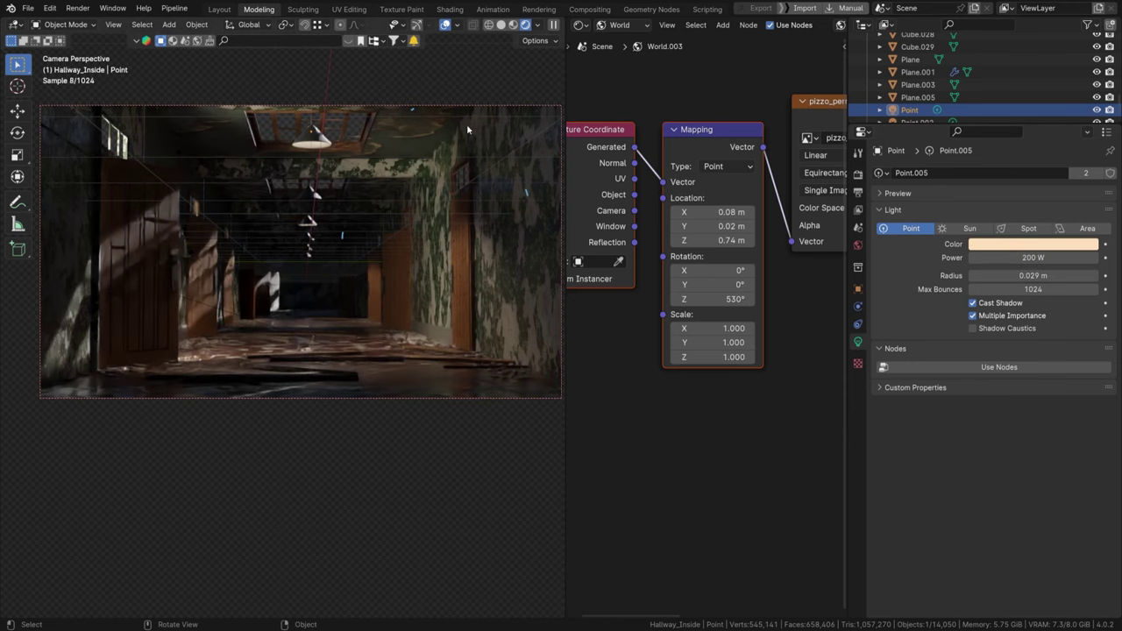
Step: Move the ceiling lamp's point light about 0.05 m along the global X axis
{"action": "scroll", "coordinate": [333, 118], "scroll_direction": "up", "scroll_amount": 4}
{"action": "key", "text": "g"}
{"action": "key", "text": "x"}
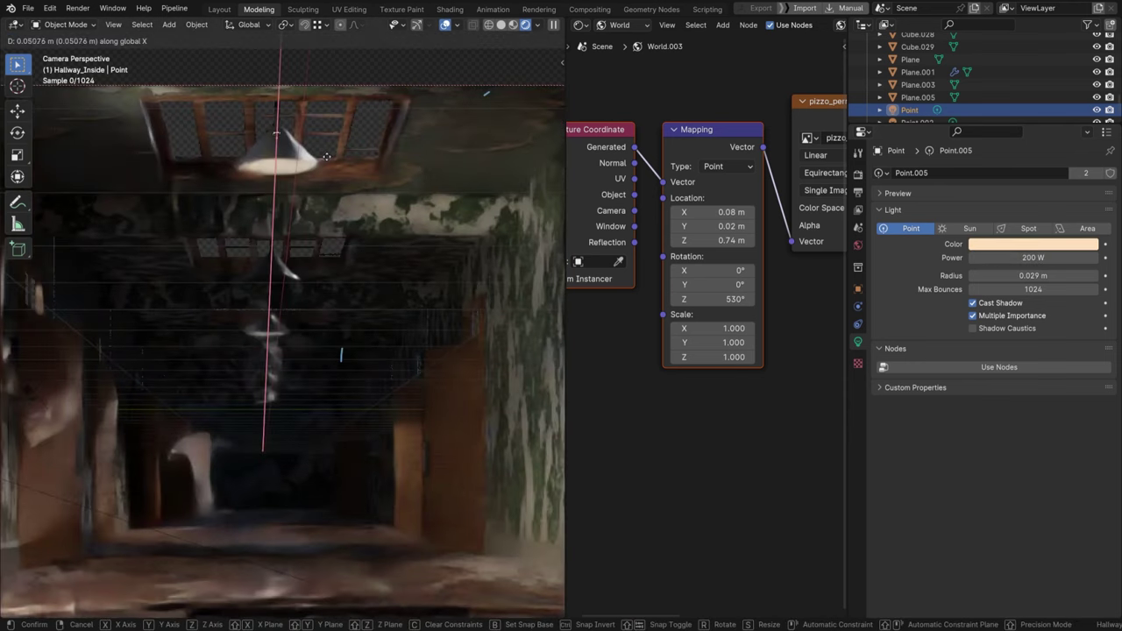
{"action": "left_click", "coordinate": [326, 156]}
Step: Switch the viewport to solid shading and lower the point light along Z to just beneath the lamp shade
{"action": "left_click", "coordinate": [501, 24]}
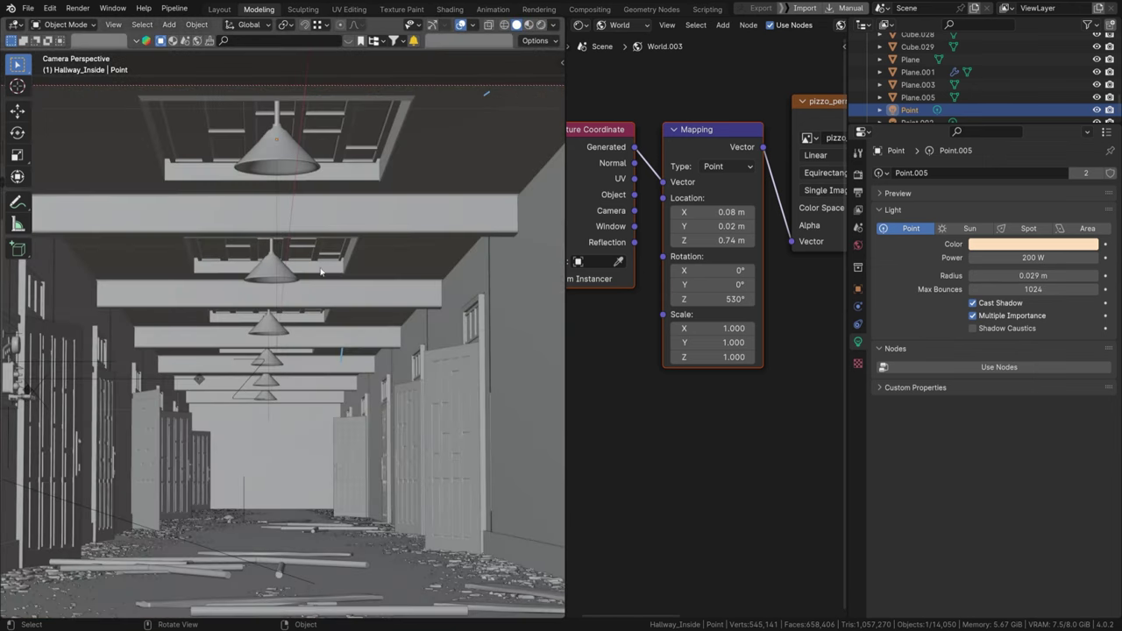
{"action": "middle_click_drag", "start_coordinate": [308, 359], "coordinate": [291, 388]}
{"action": "key", "text": "KP_0"}
{"action": "scroll", "coordinate": [293, 394], "scroll_direction": "down", "scroll_amount": 3}
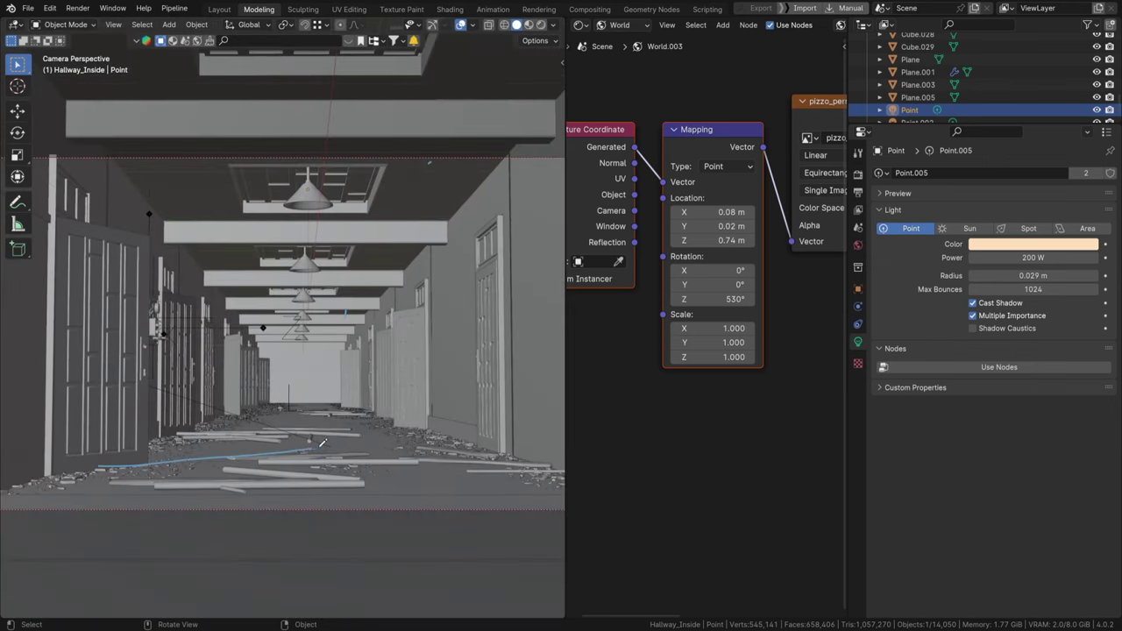
{"action": "scroll", "coordinate": [326, 321], "scroll_direction": "up", "scroll_amount": 2}
{"action": "key", "text": "g"}
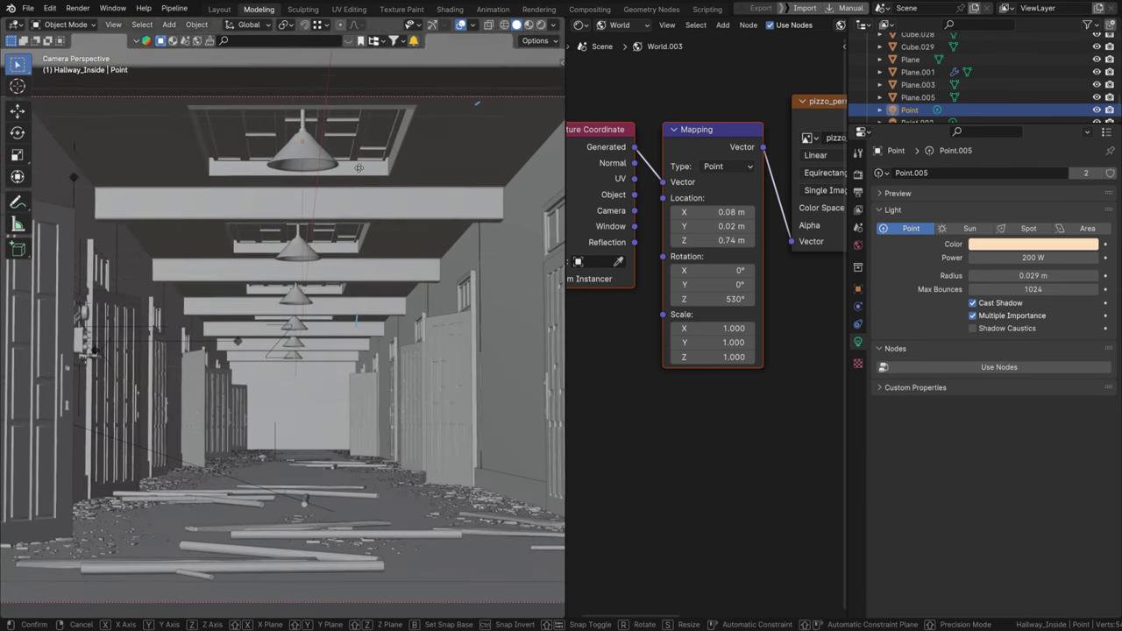
{"action": "key", "text": "z"}
{"action": "left_click", "coordinate": [367, 318]}
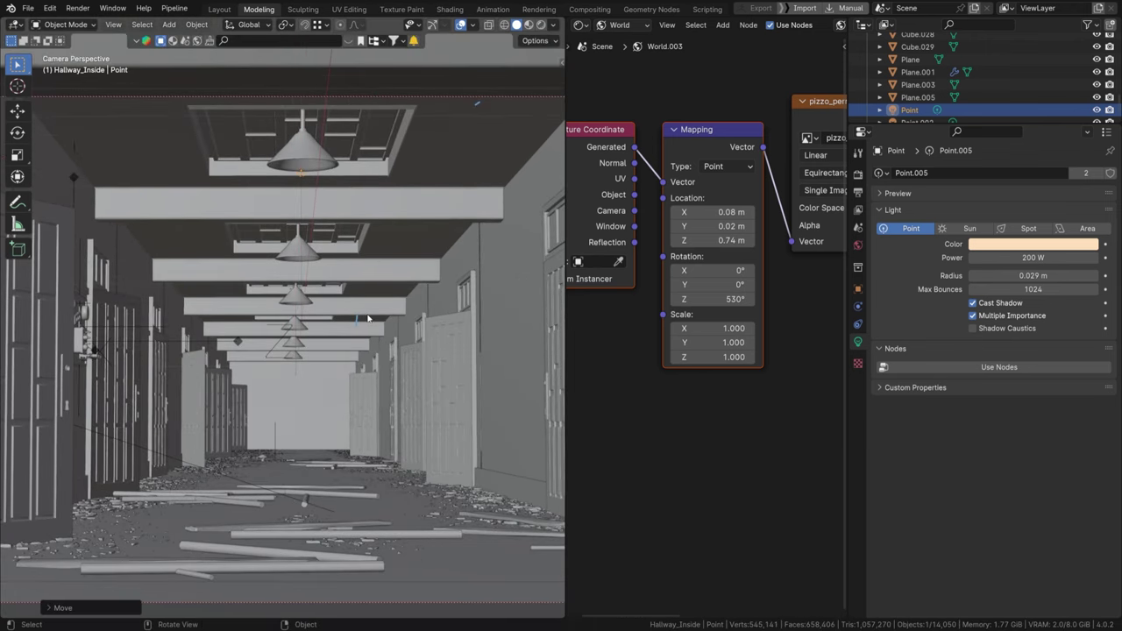
Step: Shift the same point light along the global X axis down the hallway and refine its position in close-up
{"action": "key", "text": "g"}
{"action": "key", "text": "z"}
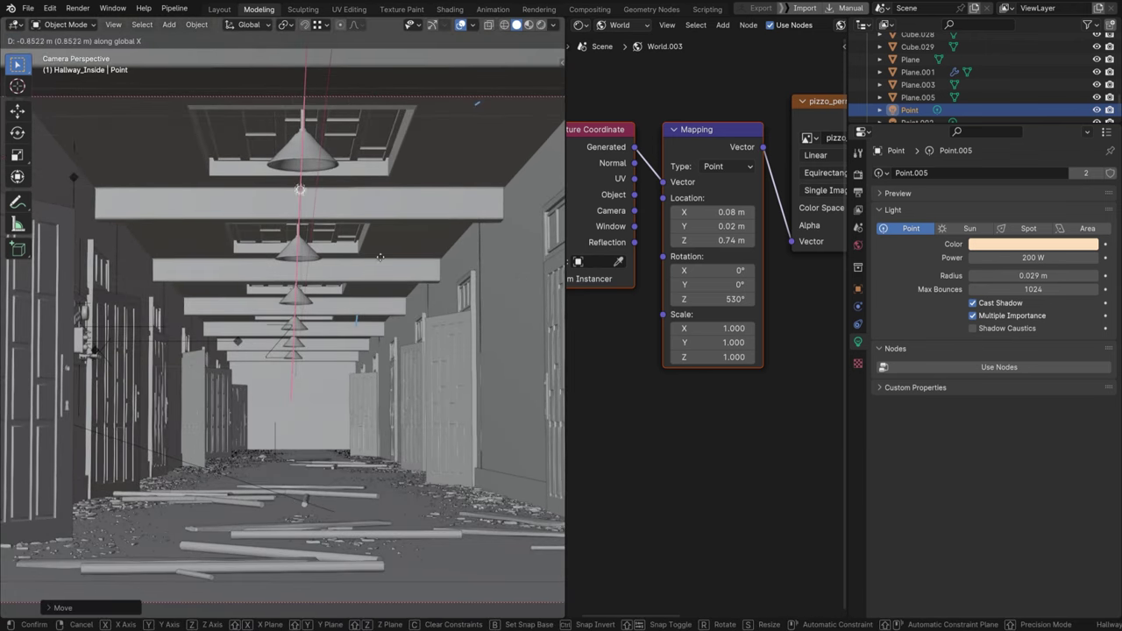
{"action": "left_click", "coordinate": [374, 192]}
{"action": "scroll", "coordinate": [322, 262], "scroll_direction": "up", "scroll_amount": 3}
{"action": "middle_click_drag", "start_coordinate": [278, 230], "coordinate": [341, 336]}
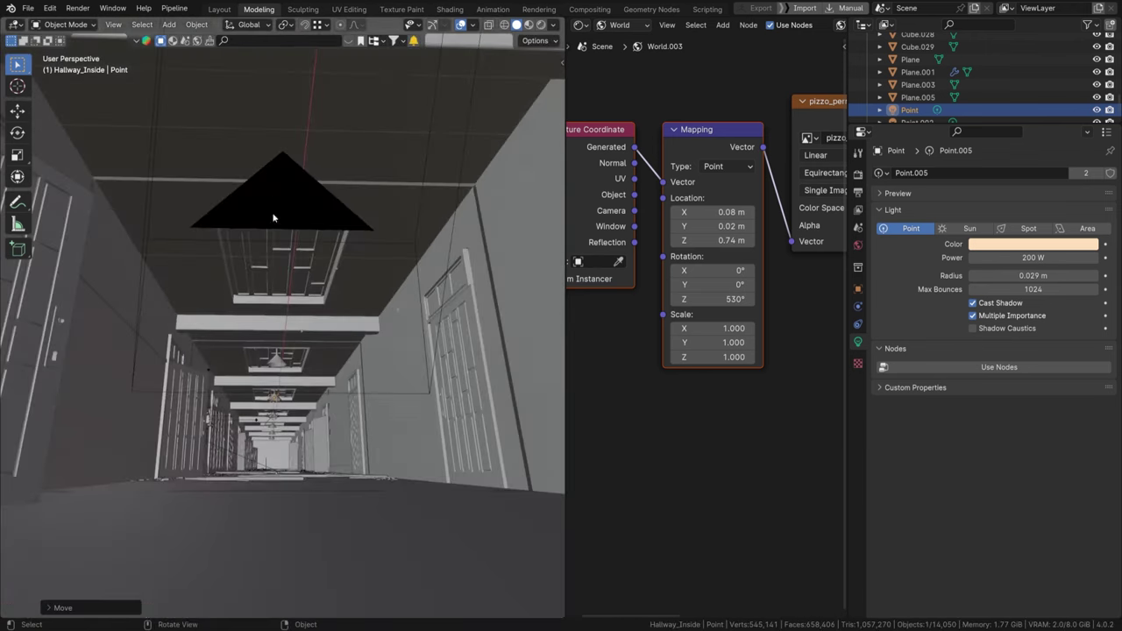
{"action": "scroll", "coordinate": [273, 218], "scroll_direction": "up", "scroll_amount": 3}
{"action": "scroll", "coordinate": [272, 368], "scroll_direction": "up", "scroll_amount": 4}
{"action": "key", "text": "g"}
{"action": "key", "text": "x"}
{"action": "left_click", "coordinate": [327, 279]}
Step: Select the second point light, Point.002, and move it along the global X axis
{"action": "scroll", "coordinate": [343, 333], "scroll_direction": "up", "scroll_amount": 3}
{"action": "scroll", "coordinate": [342, 333], "scroll_direction": "down", "scroll_amount": 2}
{"action": "left_click", "coordinate": [264, 367]}
{"action": "key", "text": "g"}
{"action": "key", "text": "x"}
{"action": "left_click", "coordinate": [328, 417]}
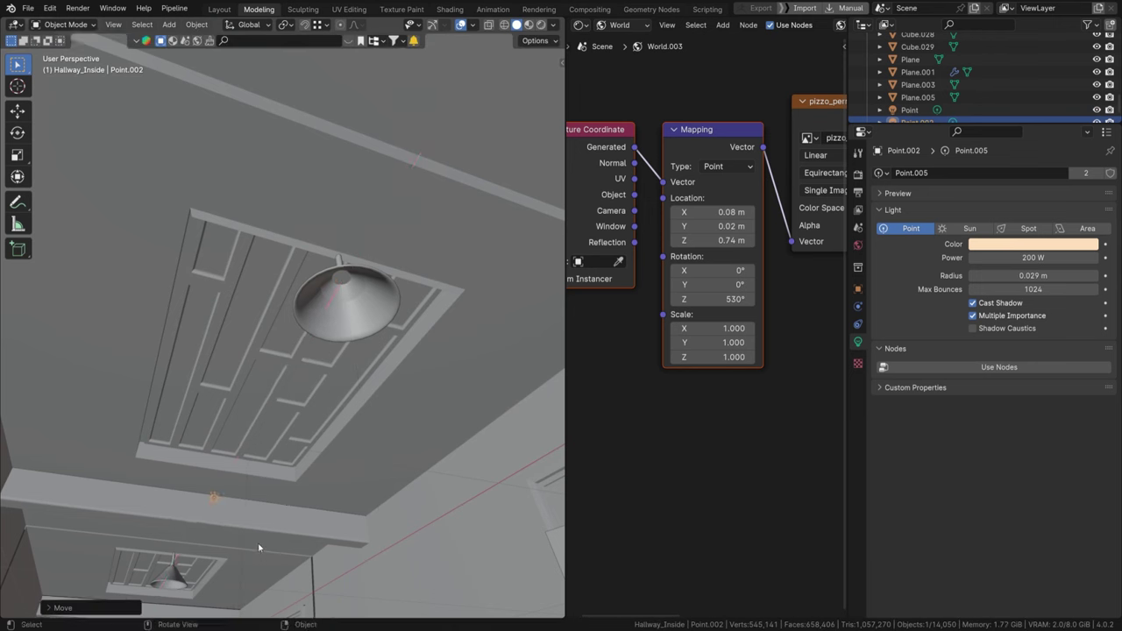
Step: Move Point.002 further along the global X axis and fine-tune it until it lines up with a ceiling lamp
{"action": "scroll", "coordinate": [313, 313], "scroll_direction": "up", "scroll_amount": 6}
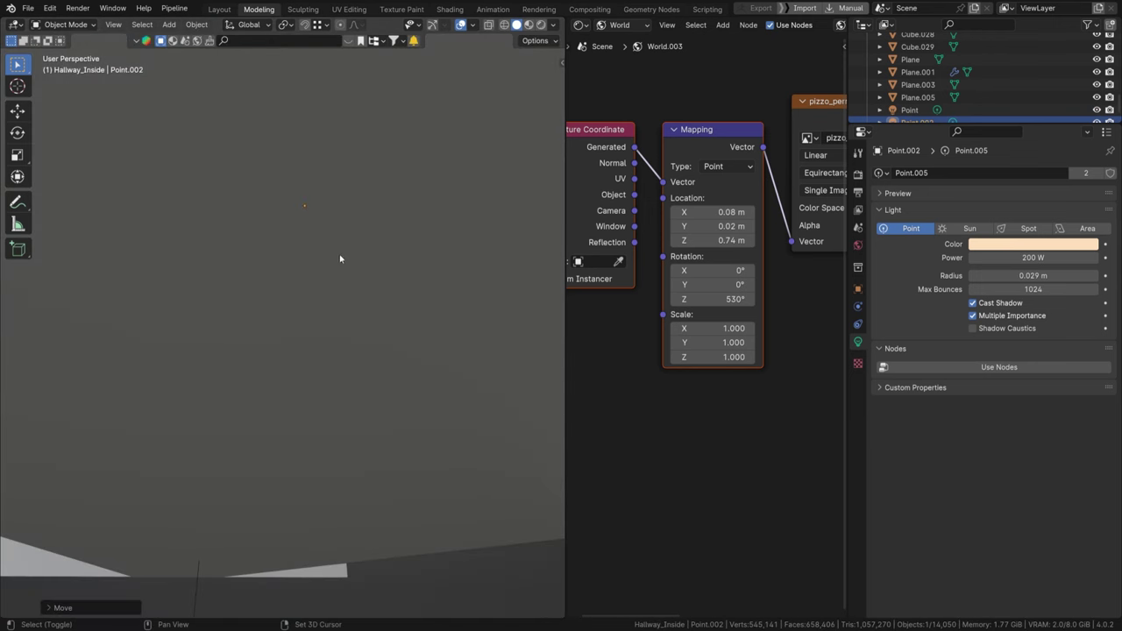
{"action": "middle_click_drag", "start_coordinate": [340, 259], "coordinate": [293, 531], "text": "shift"}
{"action": "middle_click_drag", "start_coordinate": [359, 275], "coordinate": [354, 322]}
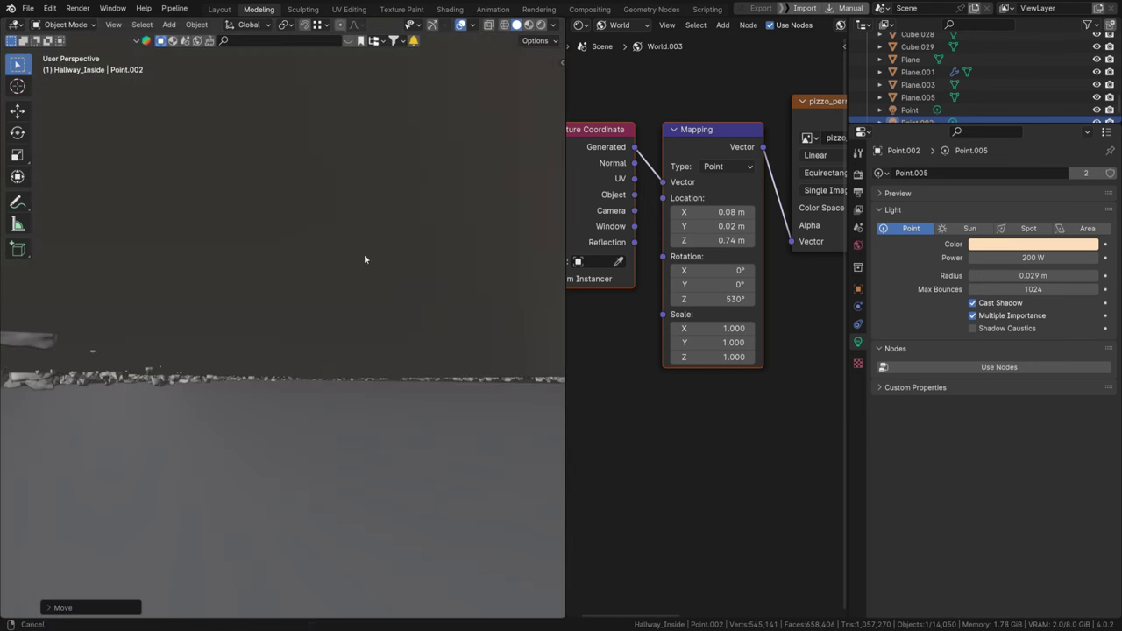
{"action": "middle_click_drag", "start_coordinate": [365, 163], "coordinate": [361, 225], "text": "shift"}
{"action": "key", "text": "g"}
{"action": "key", "text": "x"}
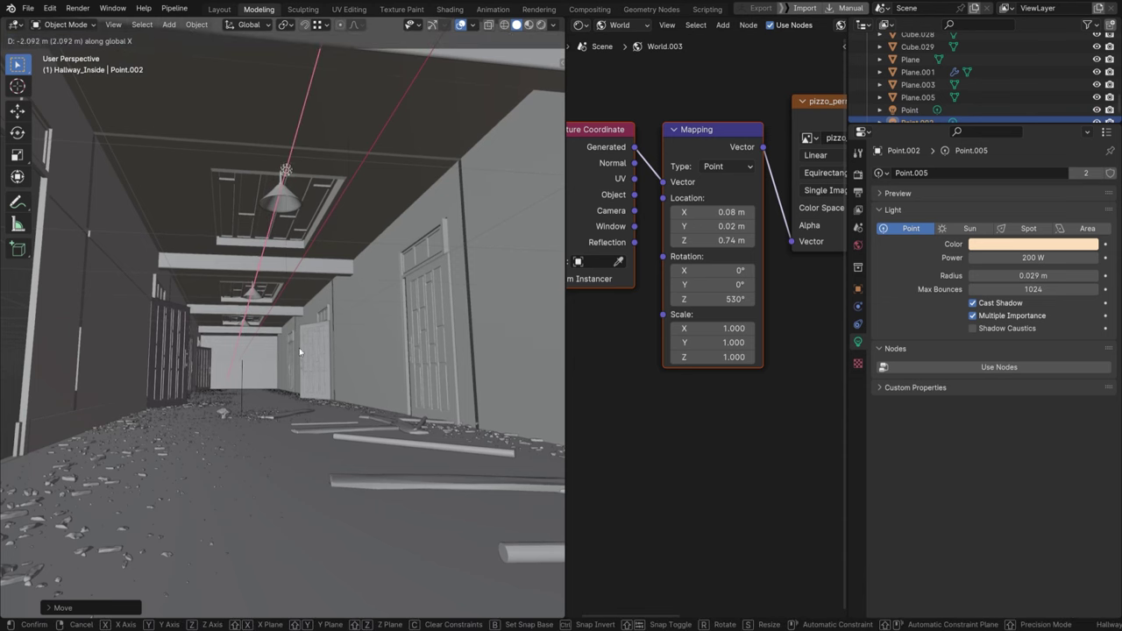
{"action": "left_click", "coordinate": [348, 230]}
{"action": "scroll", "coordinate": [396, 129], "scroll_direction": "up", "scroll_amount": 7}
{"action": "key", "text": "g"}
{"action": "key", "text": "x"}
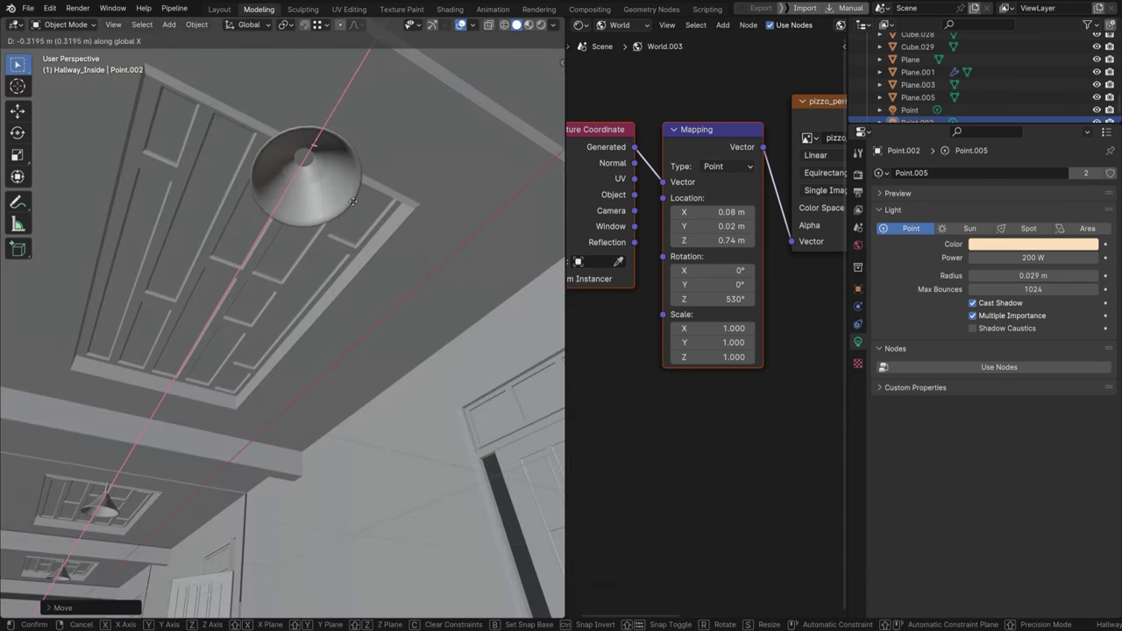
{"action": "left_click", "coordinate": [331, 229]}
Step: Return to the camera view in rendered shading with overlays hidden, and set the ceiling point lights' shared power to 300 W
{"action": "key", "text": "KP_0"}
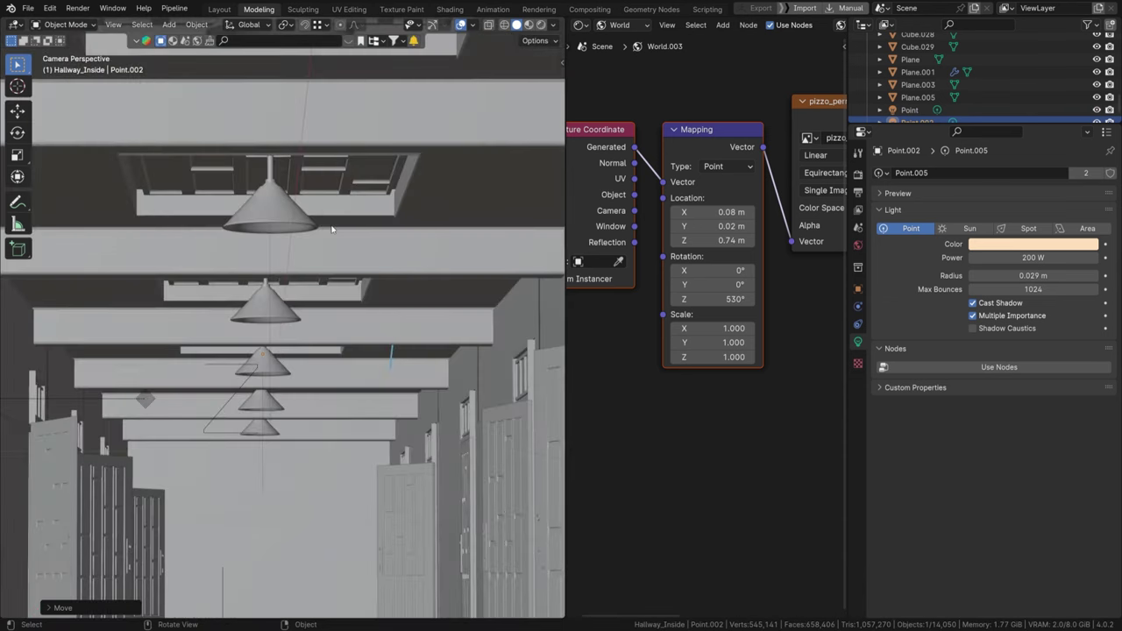
{"action": "scroll", "coordinate": [333, 215], "scroll_direction": "down", "scroll_amount": 4}
{"action": "scroll", "coordinate": [329, 209], "scroll_direction": "up", "scroll_amount": 2}
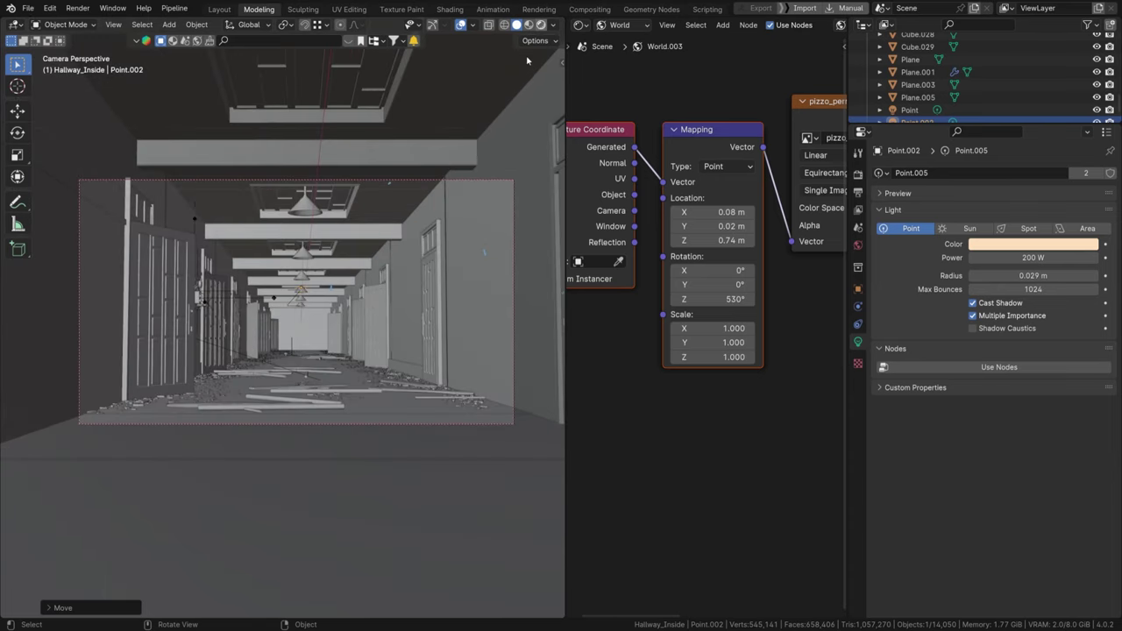
{"action": "left_click", "coordinate": [541, 24]}
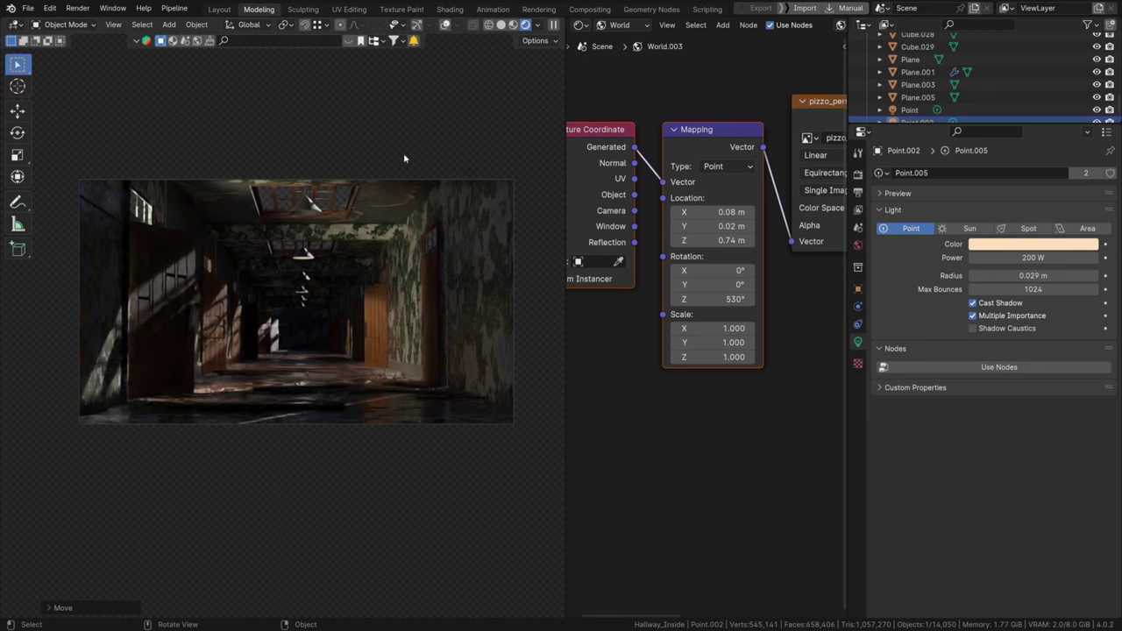
{"action": "left_click", "coordinate": [1023, 258]}
{"action": "type", "text": "3"}
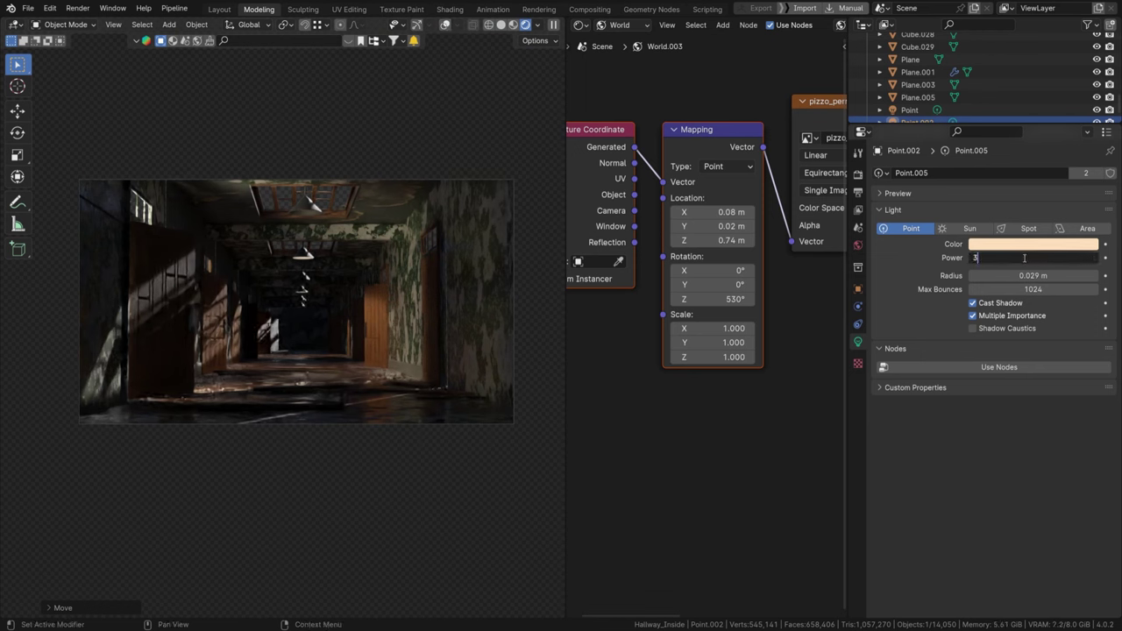
{"action": "type", "text": "00"}
{"action": "key", "text": "Return"}
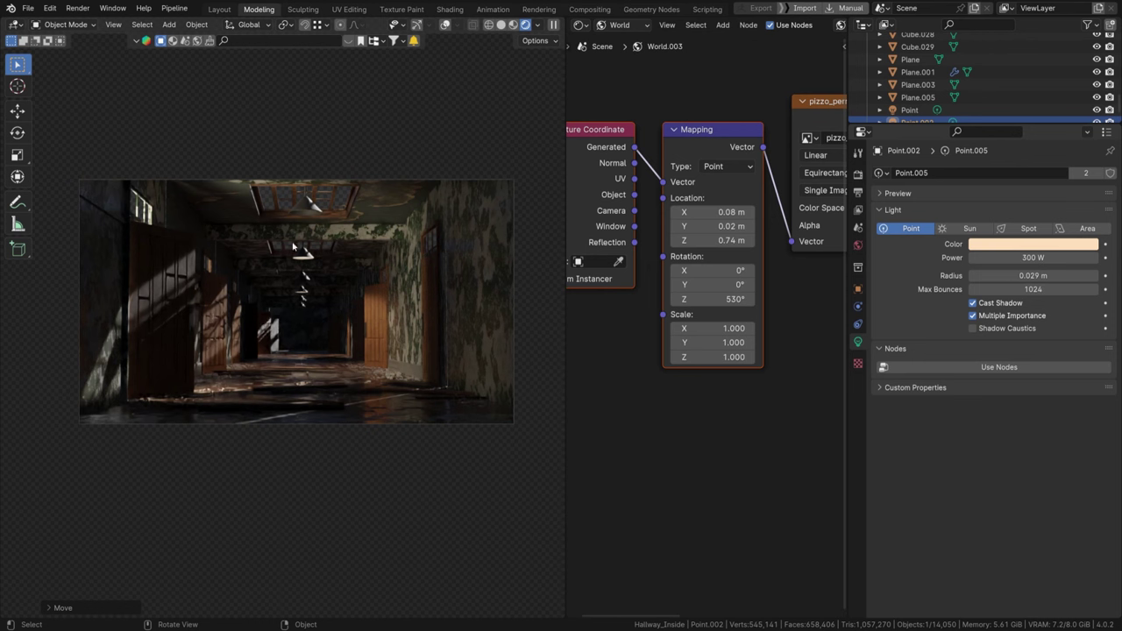
Step: Save the hallway scene file
{"action": "key", "text": "ctrl+s"}
{"action": "key", "text": "ctrl+s"}
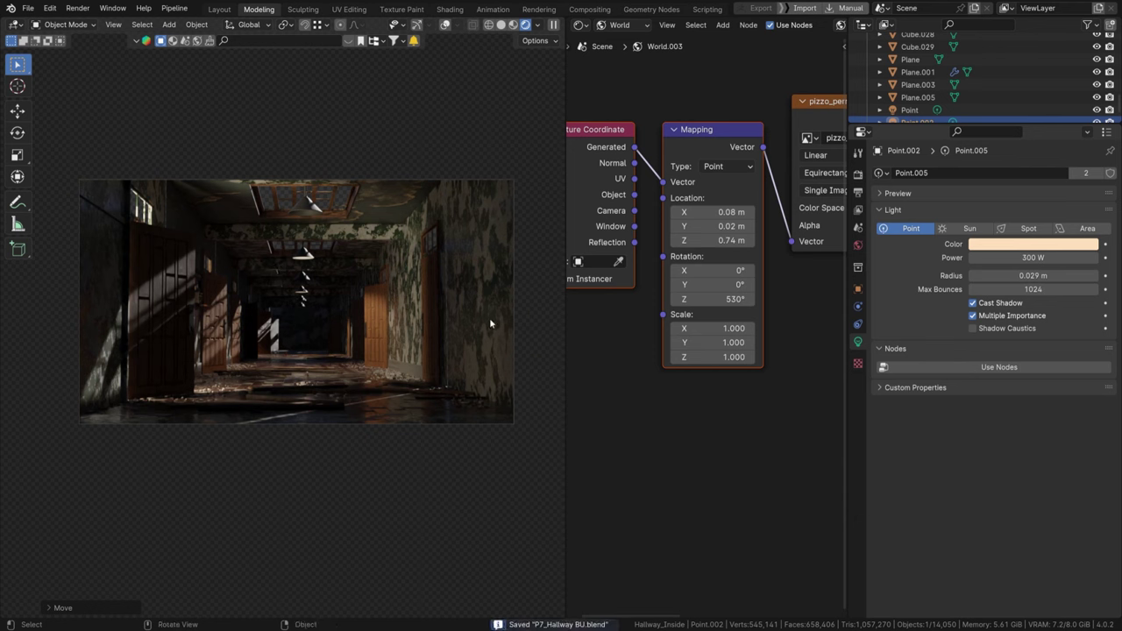
Step: Set the world Background node's strength to 1
{"action": "scroll", "coordinate": [679, 277], "scroll_direction": "down", "scroll_amount": 2}
{"action": "middle_click_drag", "start_coordinate": [679, 276], "coordinate": [538, 284]}
{"action": "middle_click_drag", "start_coordinate": [766, 223], "coordinate": [723, 229]}
{"action": "scroll", "coordinate": [733, 206], "scroll_direction": "up", "scroll_amount": 5}
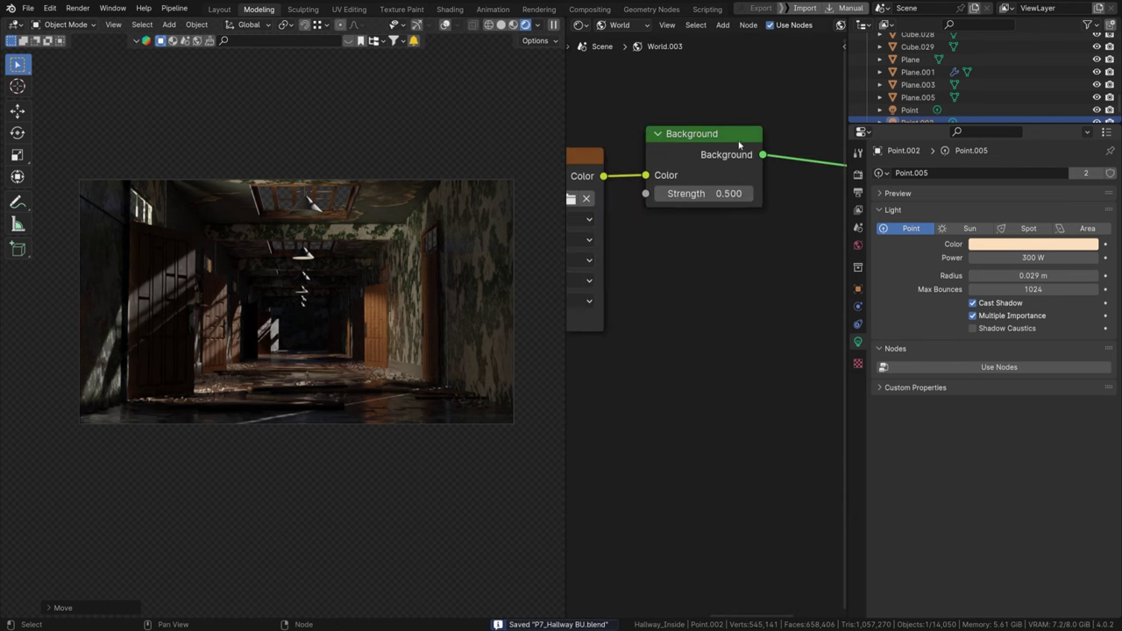
{"action": "middle_click_drag", "start_coordinate": [708, 151], "coordinate": [708, 210]}
{"action": "scroll", "coordinate": [706, 230], "scroll_direction": "up", "scroll_amount": 4}
{"action": "double_click", "coordinate": [695, 259]}
{"action": "type", "text": "1"}
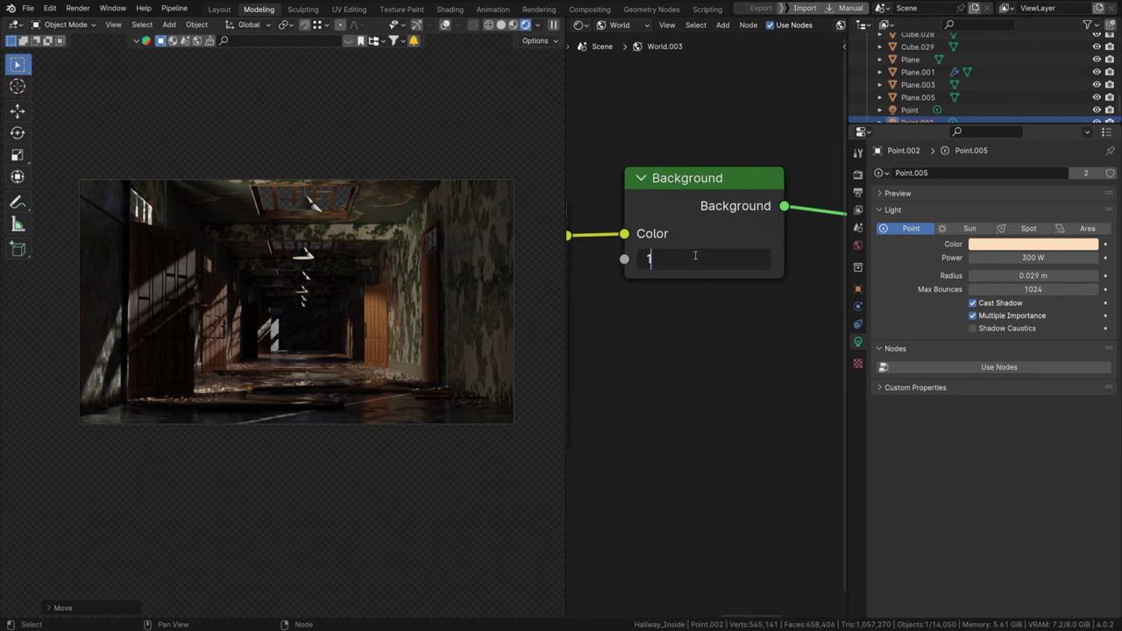
{"action": "key", "text": "Return"}
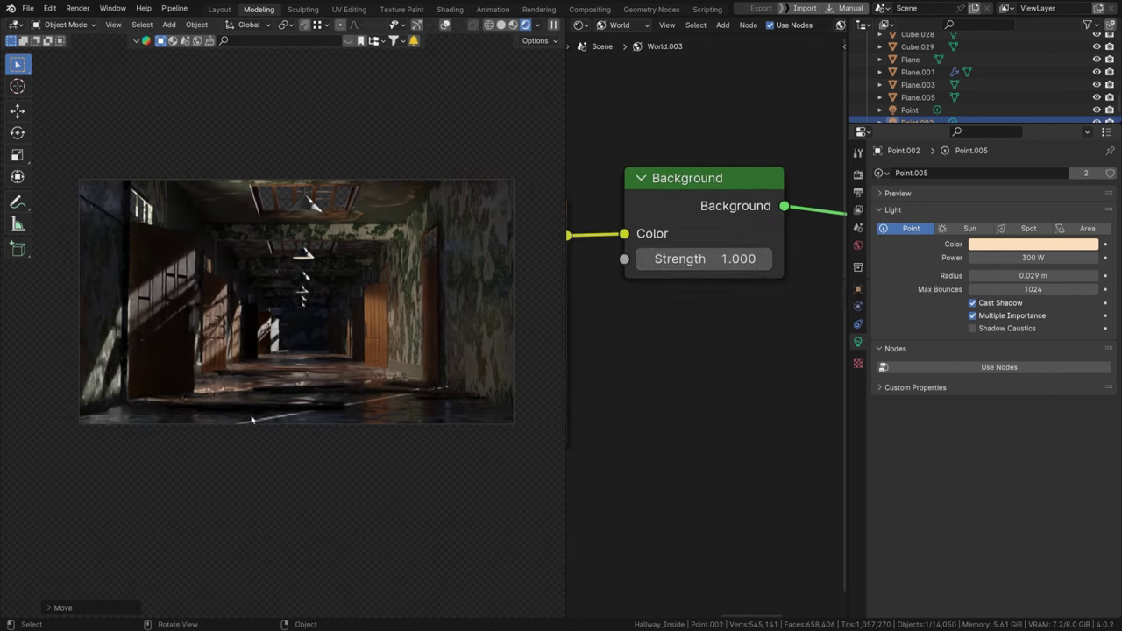
Step: Try a world Background strength of 0 to judge the hallway without HDRI light, and undo the change
{"action": "left_click", "coordinate": [684, 257]}
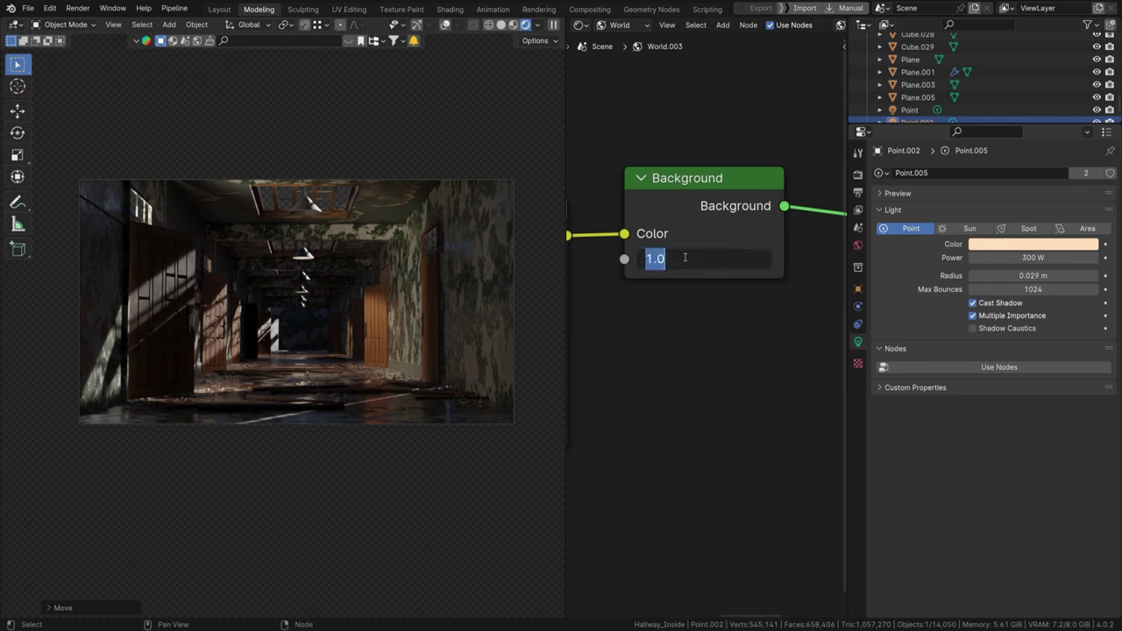
{"action": "type", "text": "0"}
{"action": "key", "text": "Return"}
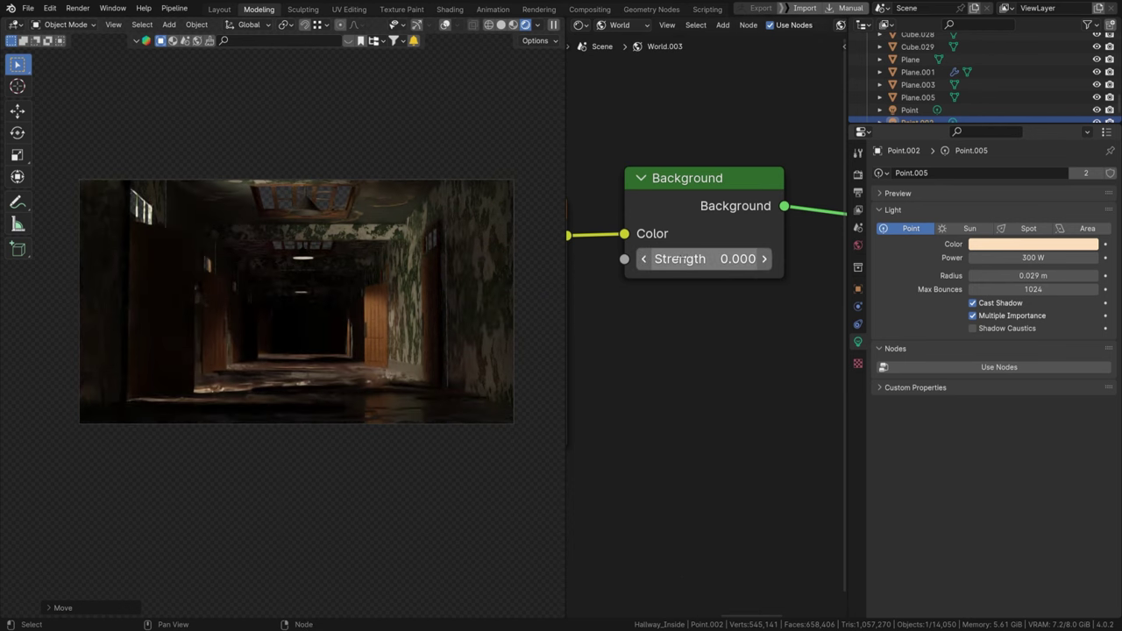
{"action": "scroll", "coordinate": [680, 257], "scroll_direction": "up", "scroll_amount": 1}
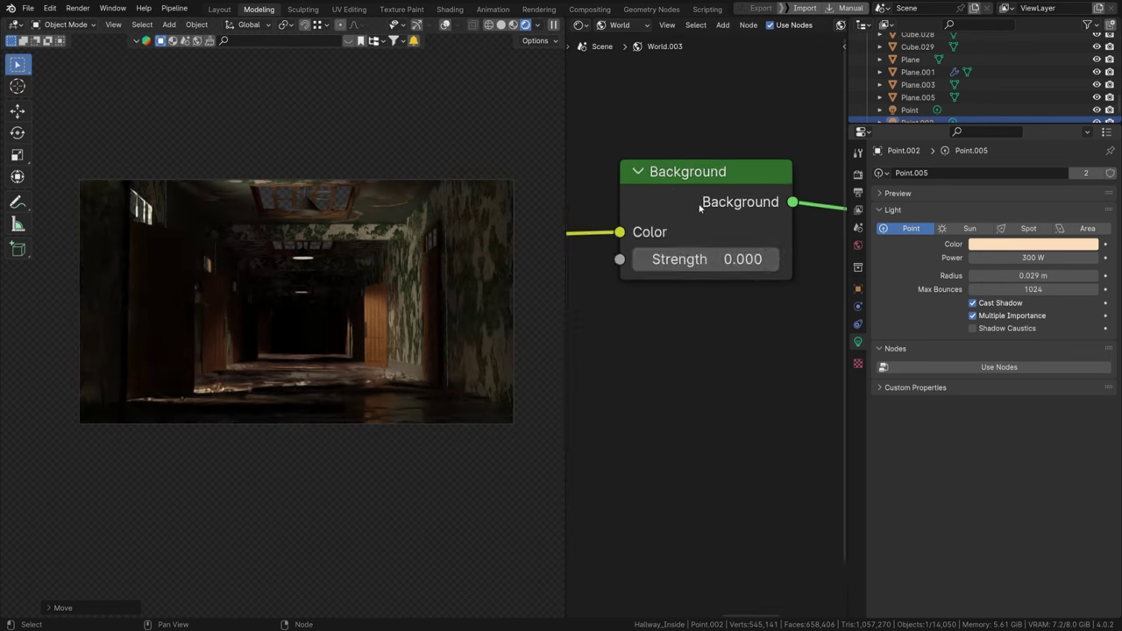
{"action": "key", "text": "ctrl+z"}
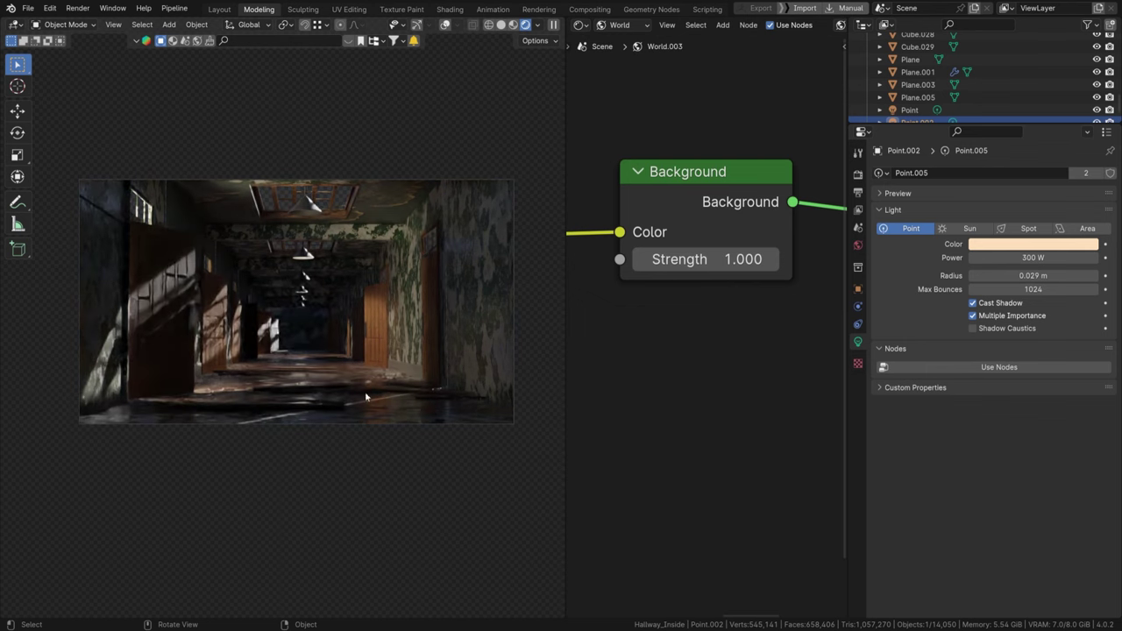
Step: Save the hallway scene file, render the camera image, and inspect the render before closing it
{"action": "key", "text": "ctrl+s"}
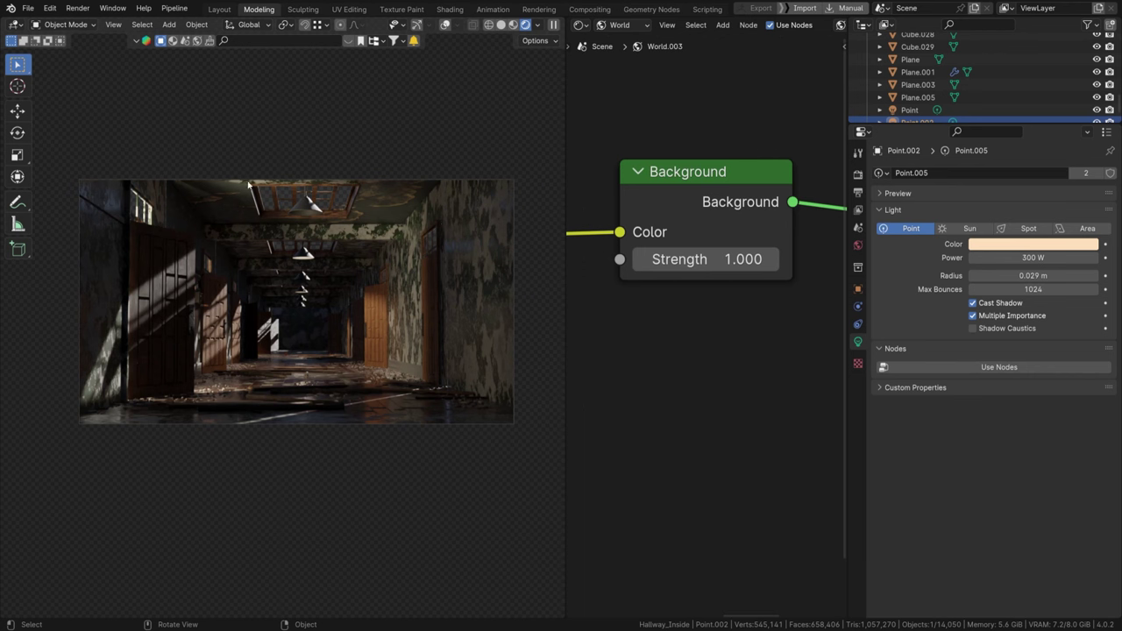
{"action": "key", "text": "ctrl+s"}
{"action": "key", "text": "ctrl+s"}
{"action": "key", "text": "F12"}
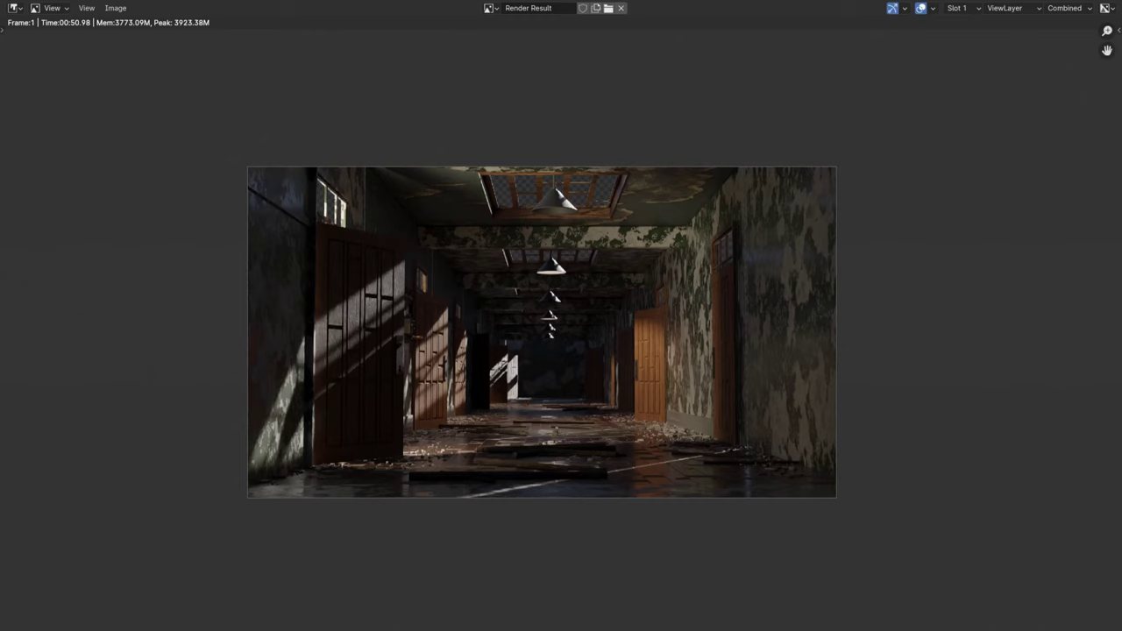
{"action": "scroll", "coordinate": [703, 375], "scroll_direction": "up", "scroll_amount": 1}
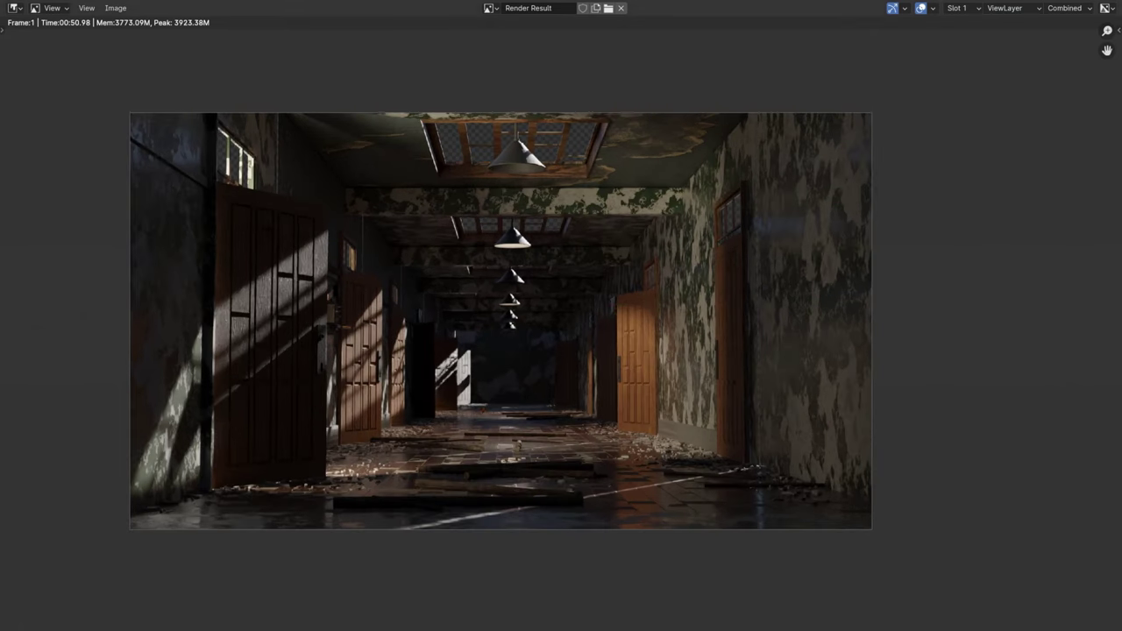
{"action": "scroll", "coordinate": [601, 369], "scroll_direction": "down", "scroll_amount": 2}
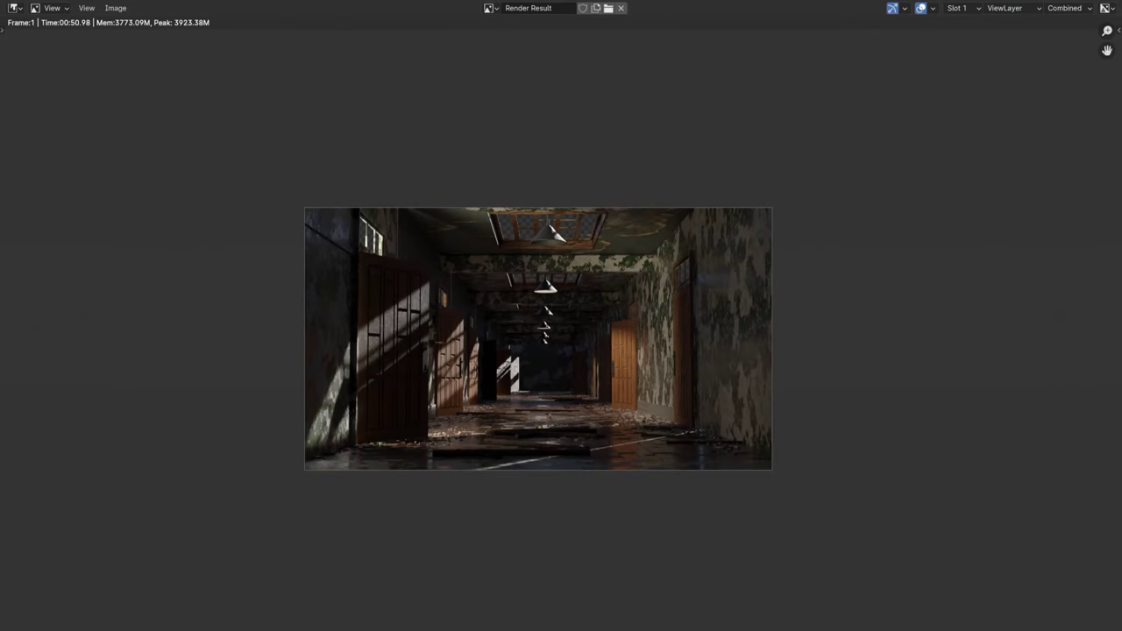
{"action": "key", "text": "Escape"}
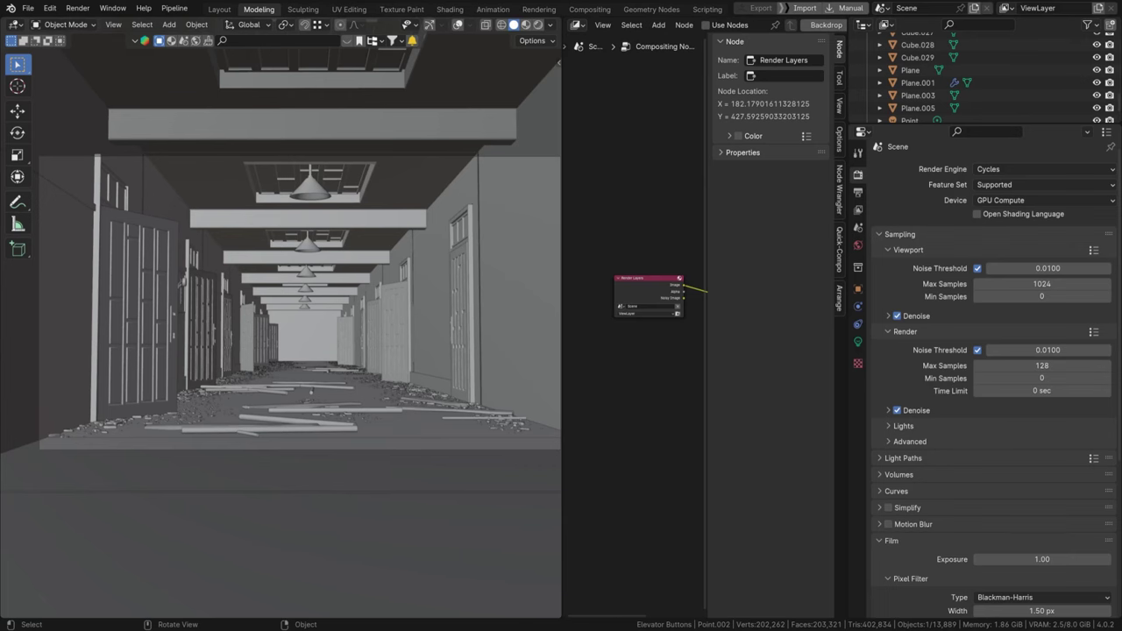
Step: Split the Layout workspace's 3D viewport in two and switch the new area to the Compositor
{"action": "left_click", "coordinate": [589, 9]}
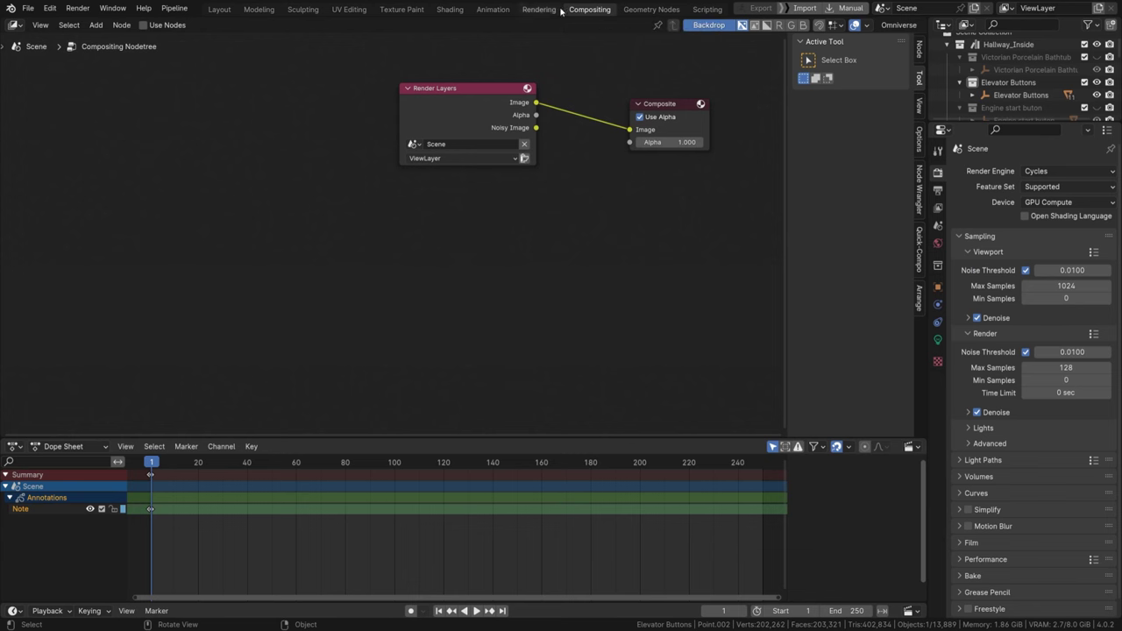
{"action": "left_click", "coordinate": [218, 10]}
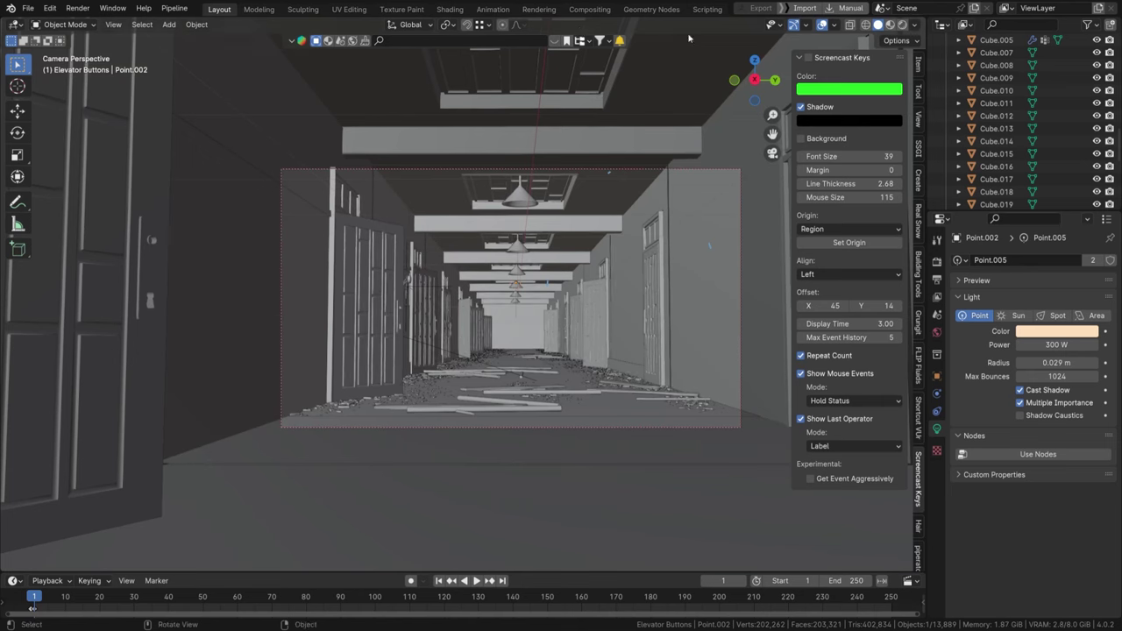
{"action": "left_click_drag", "start_coordinate": [923, 19], "coordinate": [513, 35]}
{"action": "left_click", "coordinate": [525, 26]}
{"action": "left_click", "coordinate": [604, 98]}
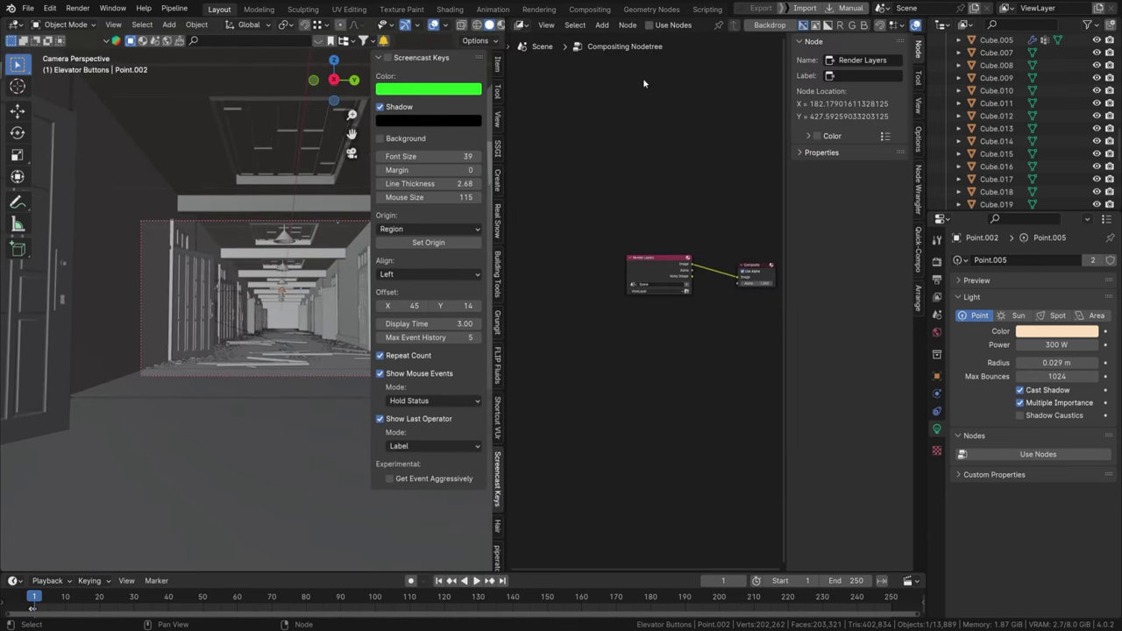
Step: Enable Use Nodes and the Backdrop display for the scene's compositing node tree
{"action": "left_click", "coordinate": [656, 26]}
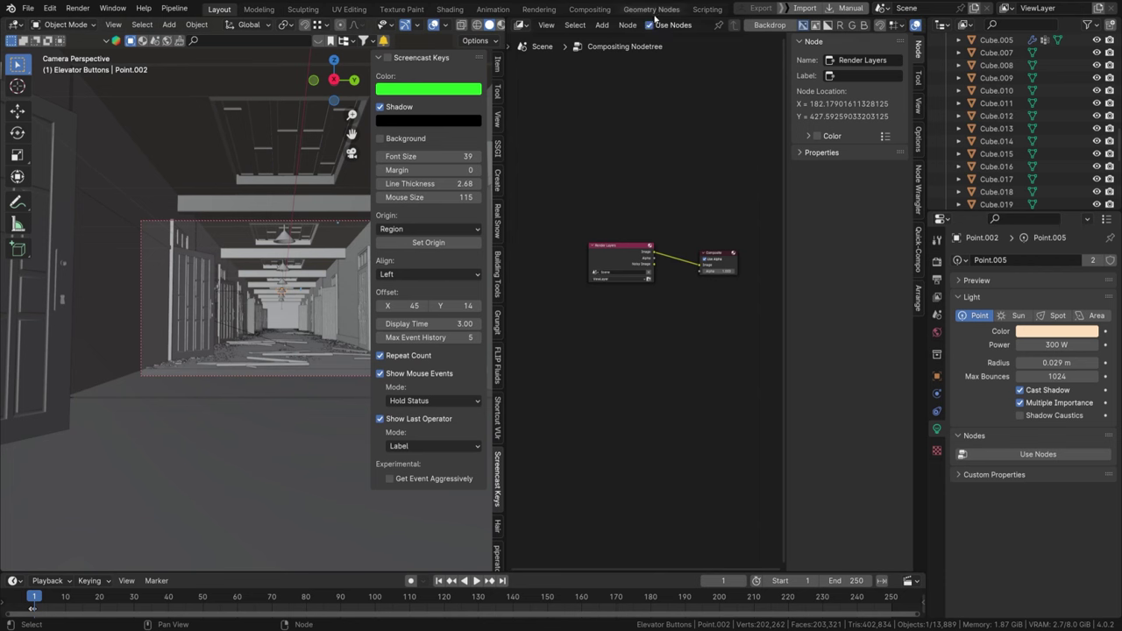
{"action": "scroll", "coordinate": [637, 298], "scroll_direction": "up", "scroll_amount": 2}
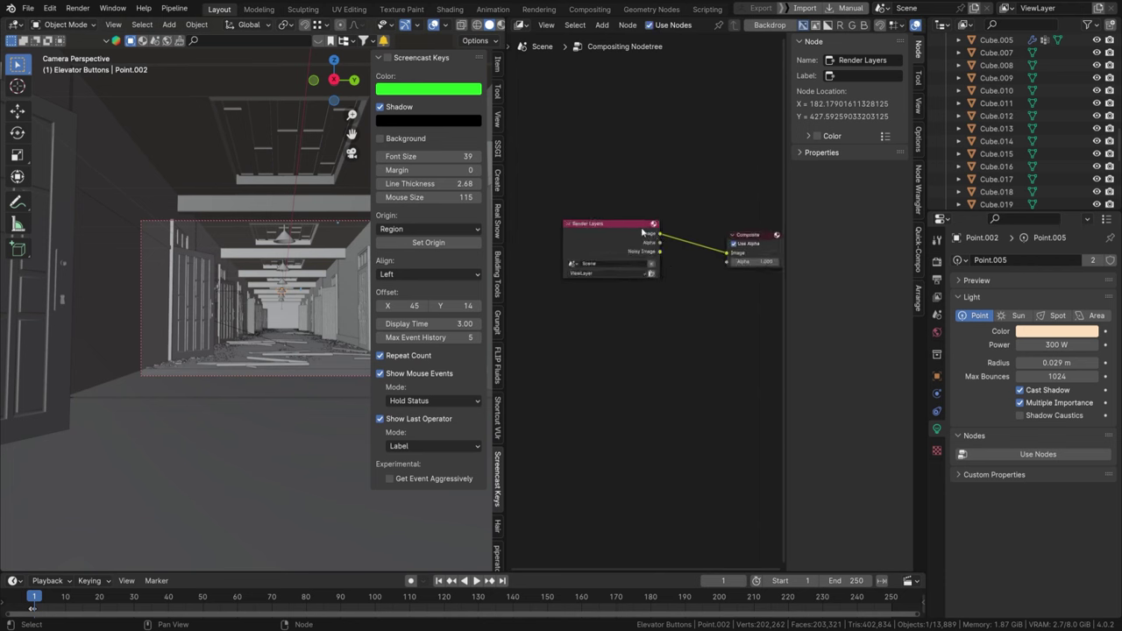
{"action": "scroll", "coordinate": [645, 229], "scroll_direction": "down", "scroll_amount": 2}
{"action": "middle_click_drag", "start_coordinate": [666, 216], "coordinate": [626, 214]}
{"action": "scroll", "coordinate": [607, 214], "scroll_direction": "up", "scroll_amount": 3}
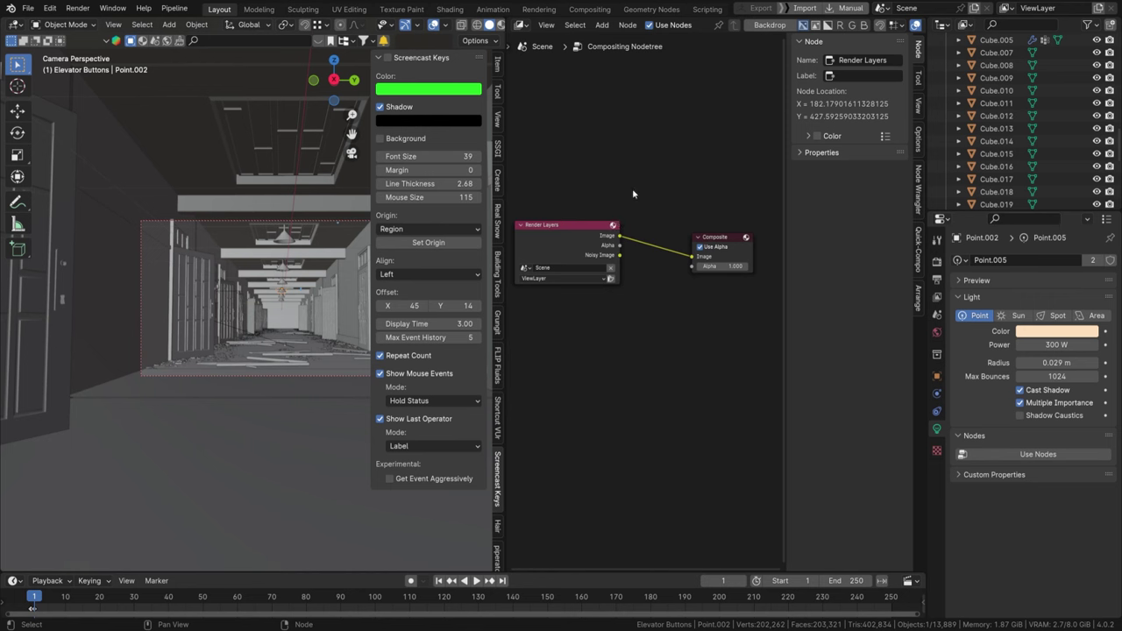
{"action": "left_click", "coordinate": [769, 25]}
{"action": "scroll", "coordinate": [646, 200], "scroll_direction": "down", "scroll_amount": 2}
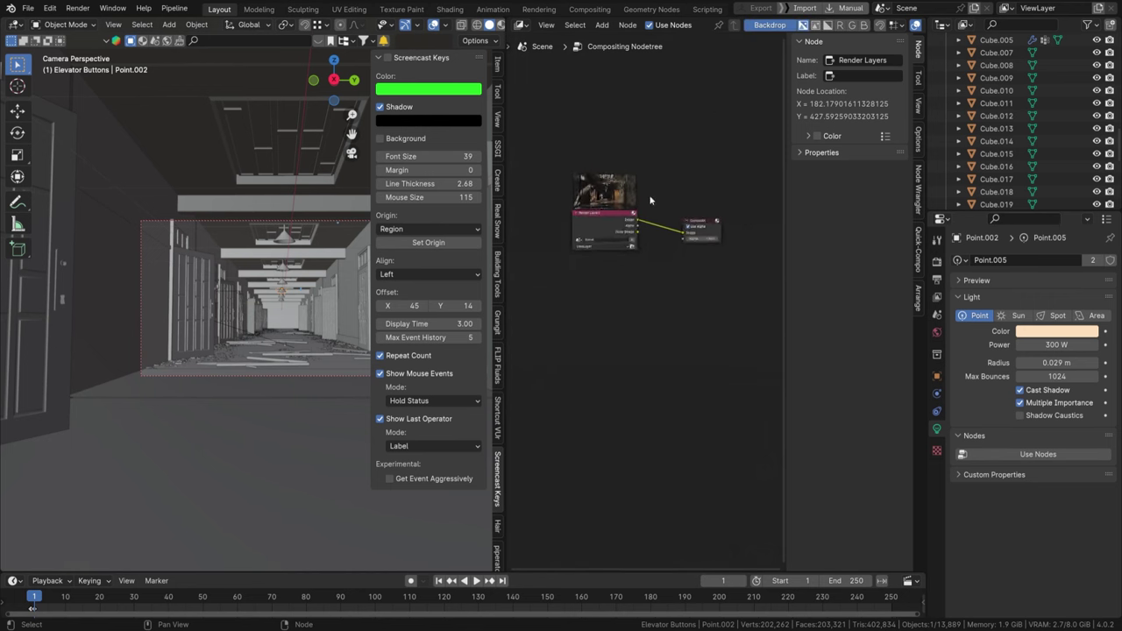
{"action": "scroll", "coordinate": [631, 202], "scroll_direction": "up", "scroll_amount": 3}
{"action": "scroll", "coordinate": [666, 212], "scroll_direction": "down", "scroll_amount": 6}
{"action": "scroll", "coordinate": [672, 200], "scroll_direction": "up", "scroll_amount": 5}
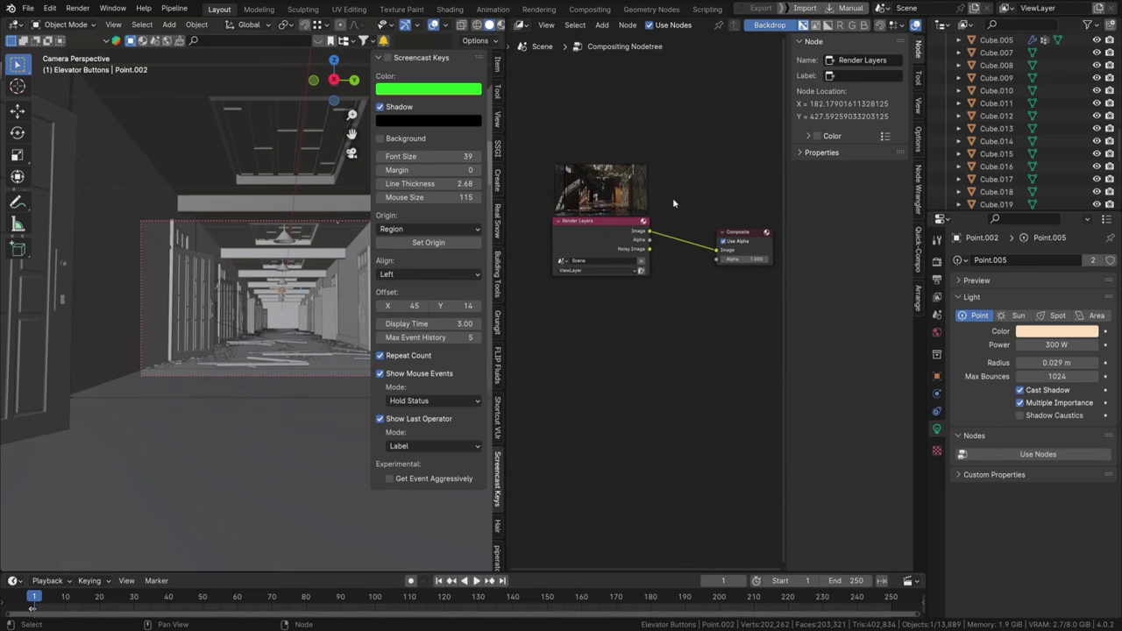
{"action": "mouse_move", "coordinate": [652, 195]}
{"action": "middle_mouse_down"}
{"action": "mouse_move", "coordinate": [595, 188]}
{"action": "mouse_move", "coordinate": [652, 195]}
{"action": "middle_mouse_up"}
{"action": "scroll", "coordinate": [589, 172], "scroll_direction": "up", "scroll_amount": 4}
{"action": "scroll", "coordinate": [590, 171], "scroll_direction": "down", "scroll_amount": 2}
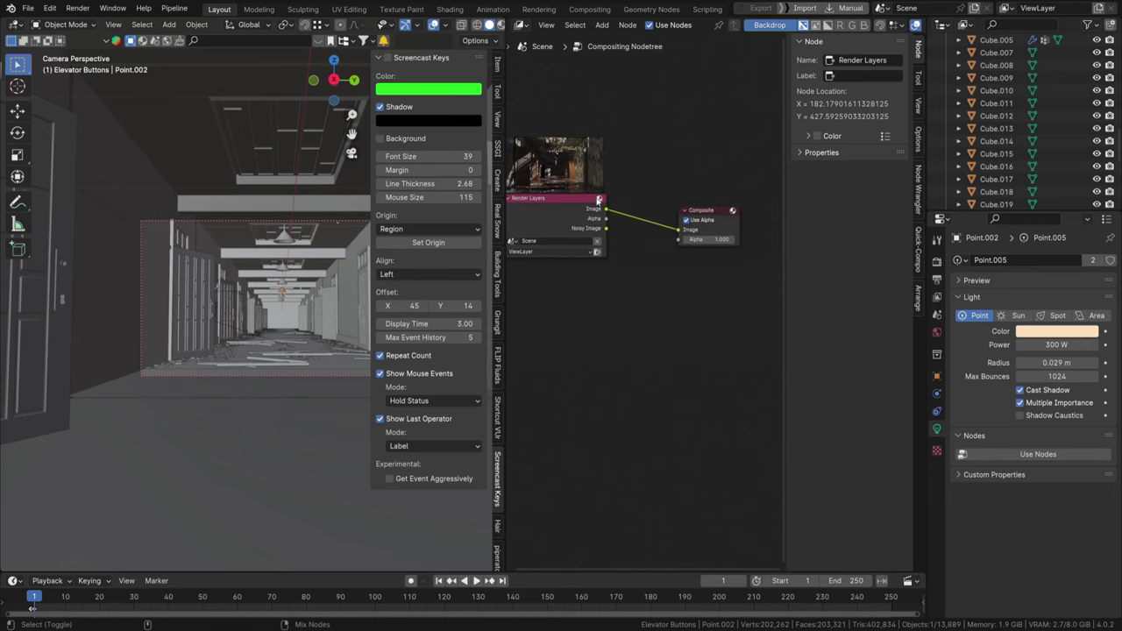
Step: Connect a Viewer node to the Render Layers image output and hide the node editor's sidebar
{"action": "left_click", "coordinate": [592, 207], "text": "ctrl+shift"}
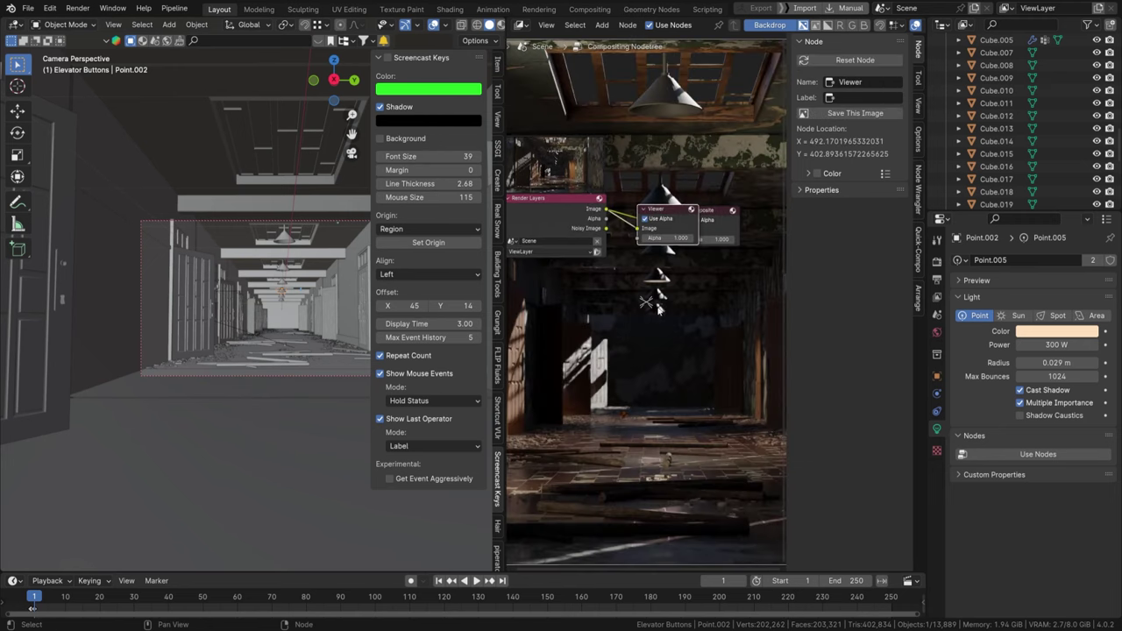
{"action": "left_click_drag", "start_coordinate": [786, 270], "coordinate": [946, 263]}
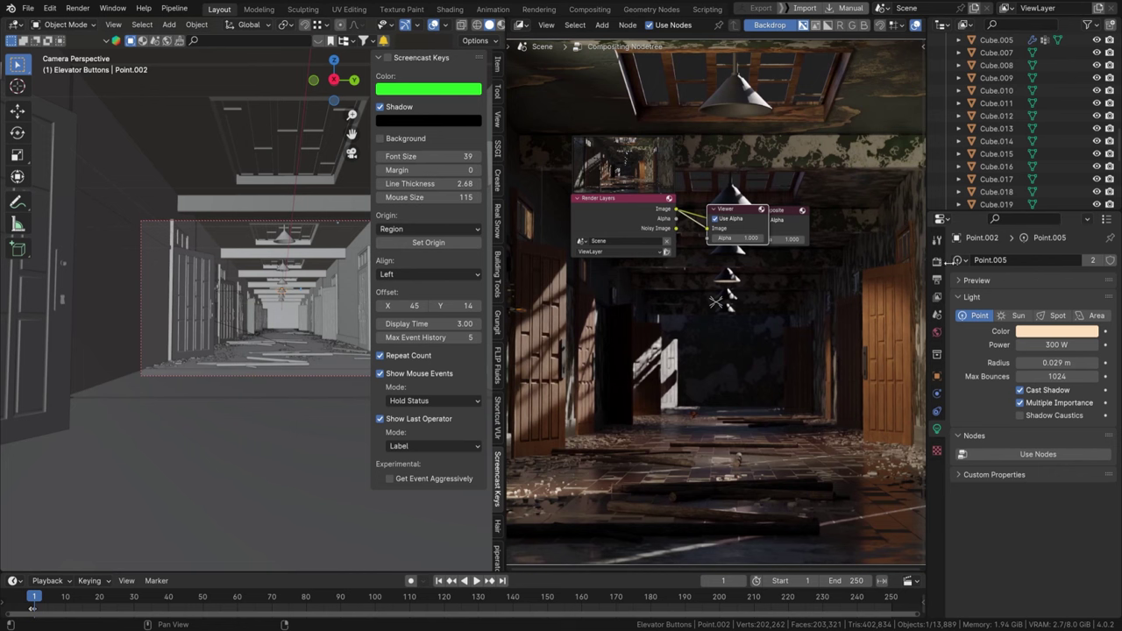
{"action": "scroll", "coordinate": [804, 274], "scroll_direction": "down", "scroll_amount": 2}
{"action": "scroll", "coordinate": [778, 131], "scroll_direction": "up", "scroll_amount": 2}
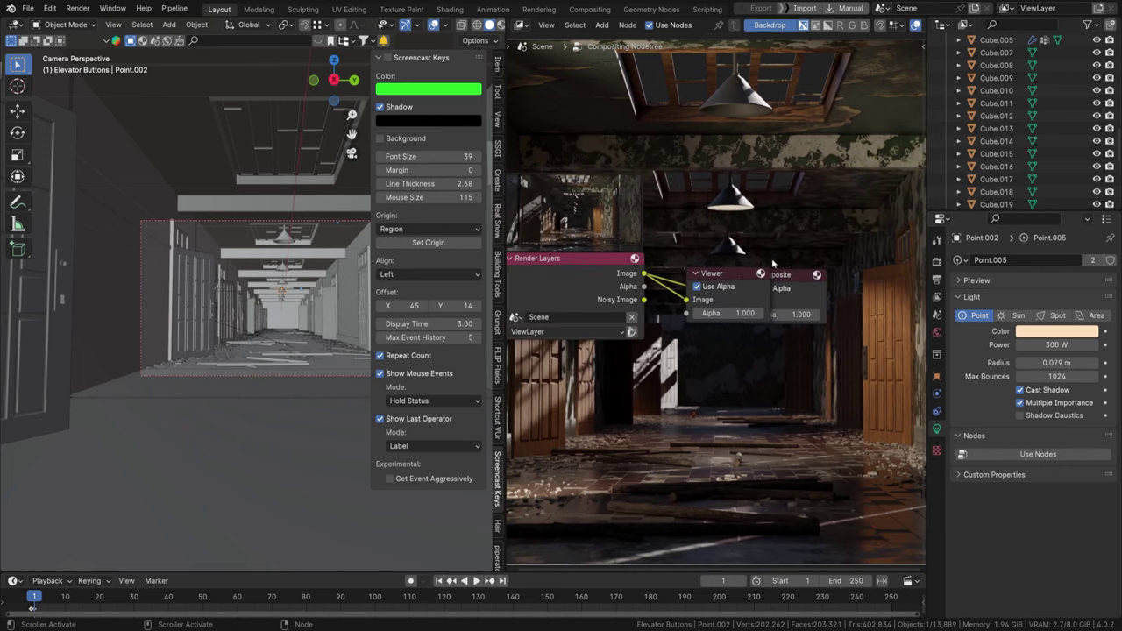
Step: Place the Viewer node beneath the Composite node and move both farther away from Render Layers
{"action": "left_click_drag", "start_coordinate": [739, 280], "coordinate": [798, 355]}
{"action": "scroll", "coordinate": [797, 356], "scroll_direction": "down", "scroll_amount": 3}
{"action": "left_click_drag", "start_coordinate": [829, 421], "coordinate": [729, 315]}
{"action": "key", "text": "g"}
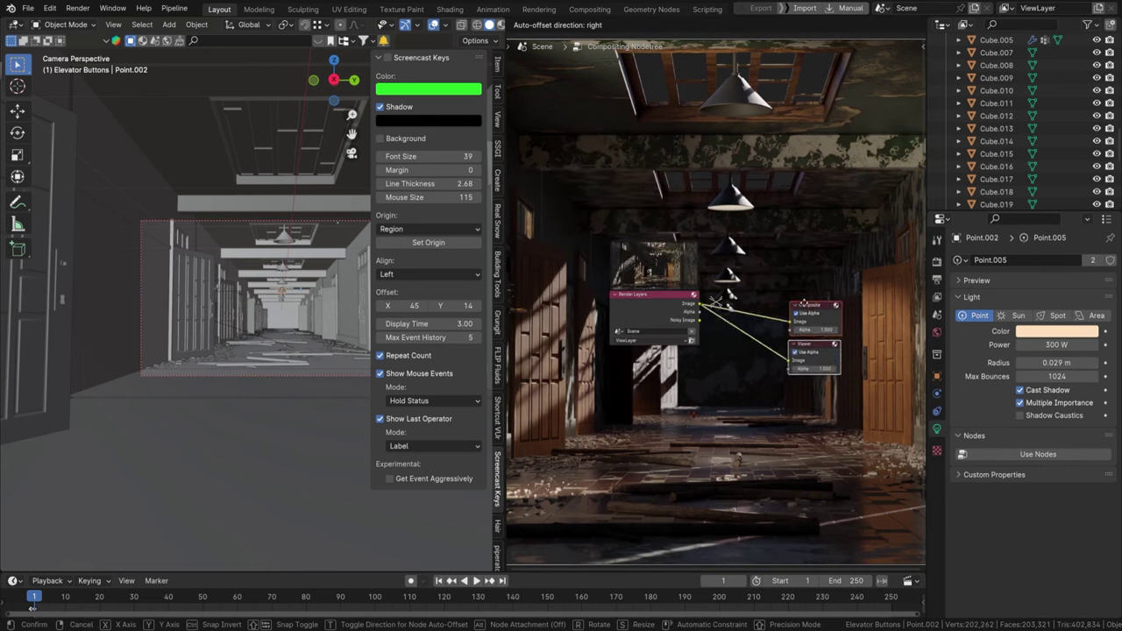
{"action": "left_click", "coordinate": [821, 312]}
{"action": "middle_click_drag", "start_coordinate": [808, 307], "coordinate": [700, 260], "text": "shift"}
{"action": "scroll", "coordinate": [630, 273], "scroll_direction": "up", "scroll_amount": 3}
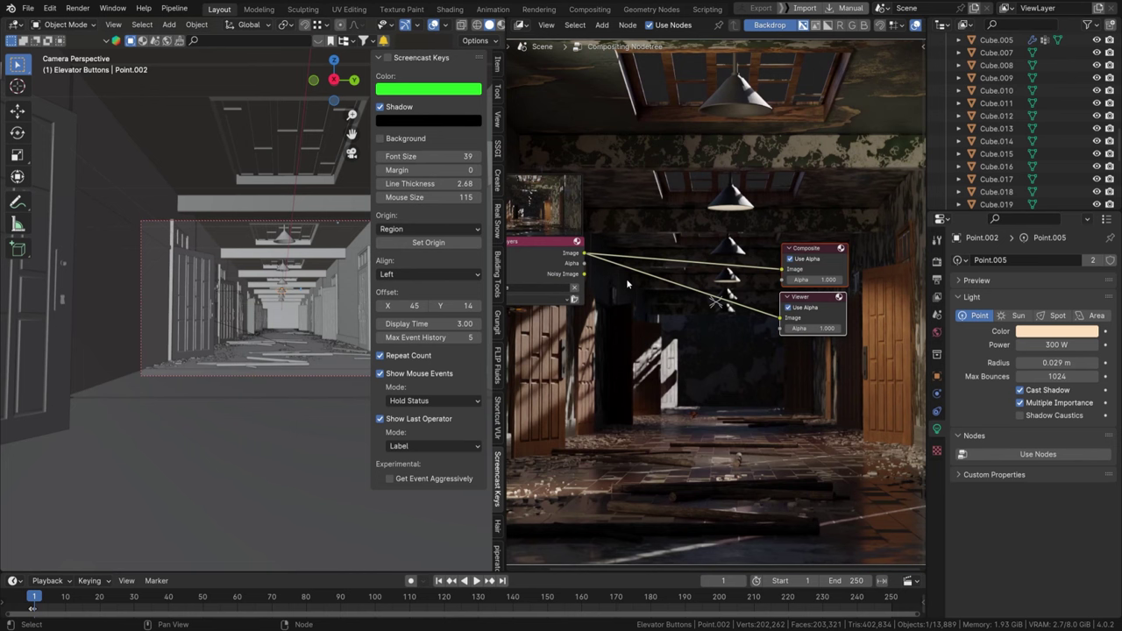
Step: Add a reroute across the two Render Layers image links and position it just before the Composite and Viewer nodes
{"action": "middle_click_drag", "start_coordinate": [627, 279], "coordinate": [651, 288], "text": "shift"}
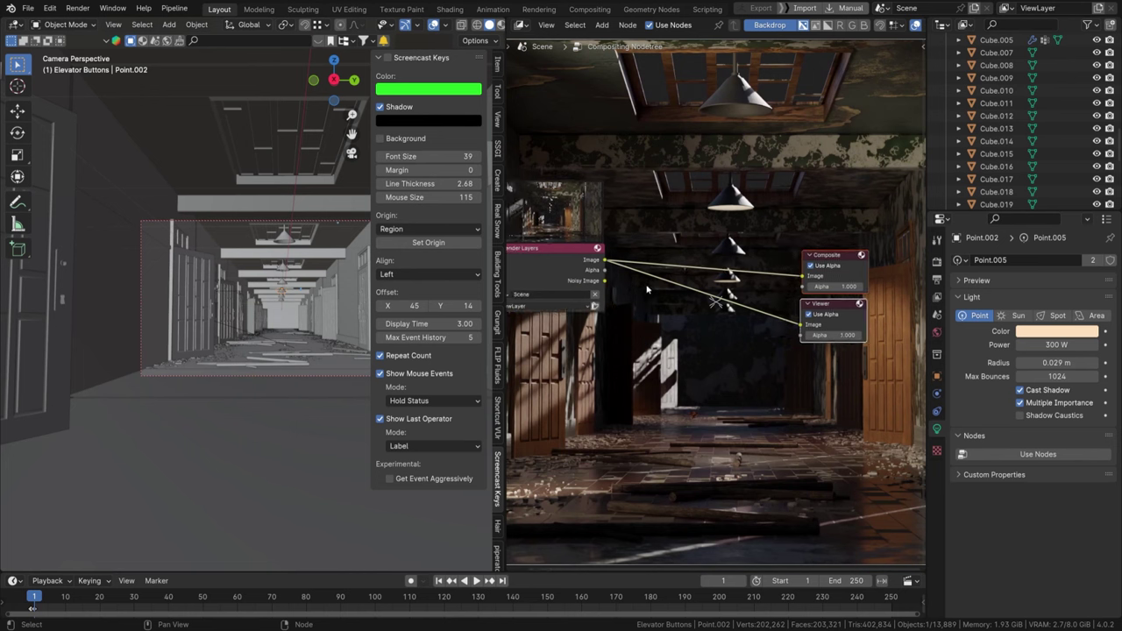
{"action": "right_click_drag", "start_coordinate": [731, 244], "coordinate": [721, 338], "text": "shift"}
{"action": "middle_click_drag", "start_coordinate": [702, 304], "coordinate": [768, 327]}
{"action": "key", "text": "g"}
{"action": "left_click", "coordinate": [778, 289]}
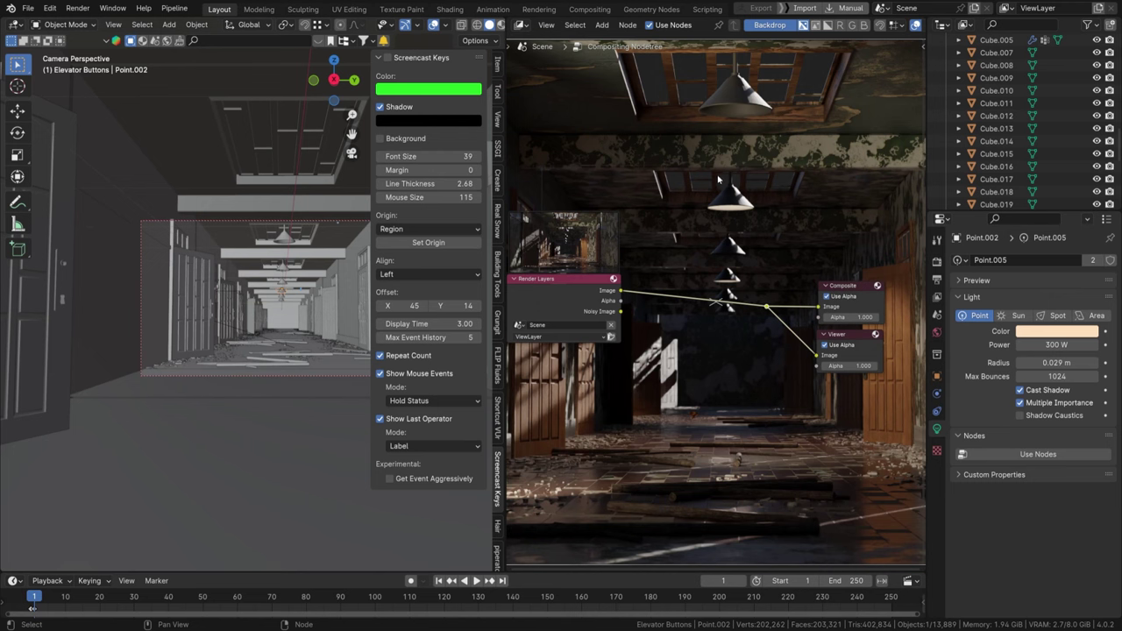
Step: Add an Image node to the compositing tree and place it below the Render Layers node
{"action": "middle_click_drag", "start_coordinate": [562, 245], "coordinate": [606, 236]}
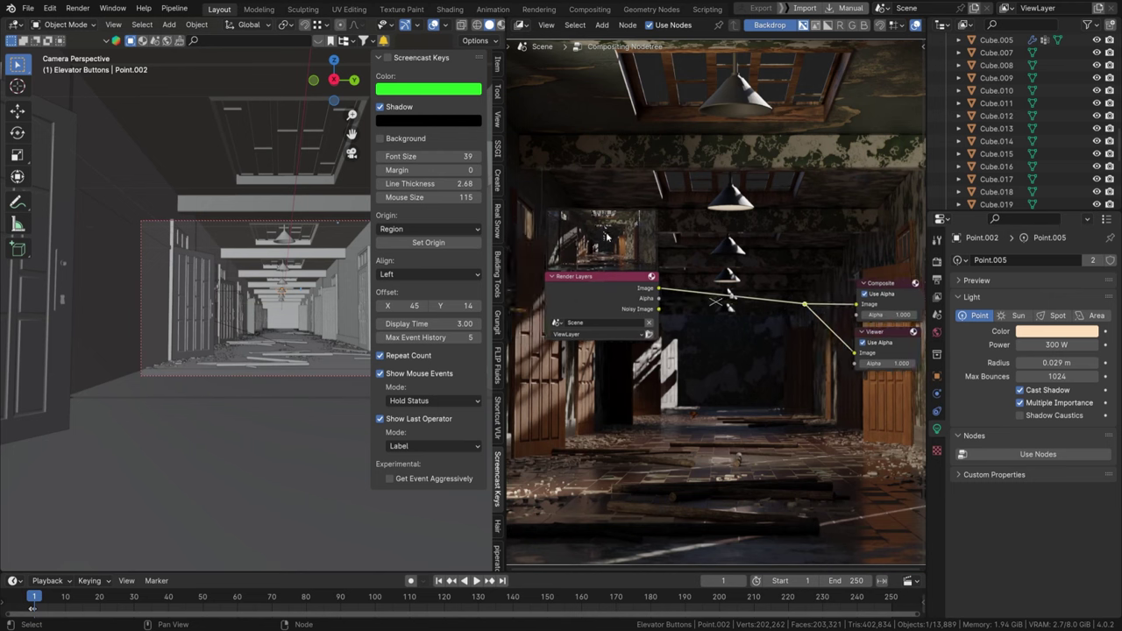
{"action": "key", "text": "shift+a"}
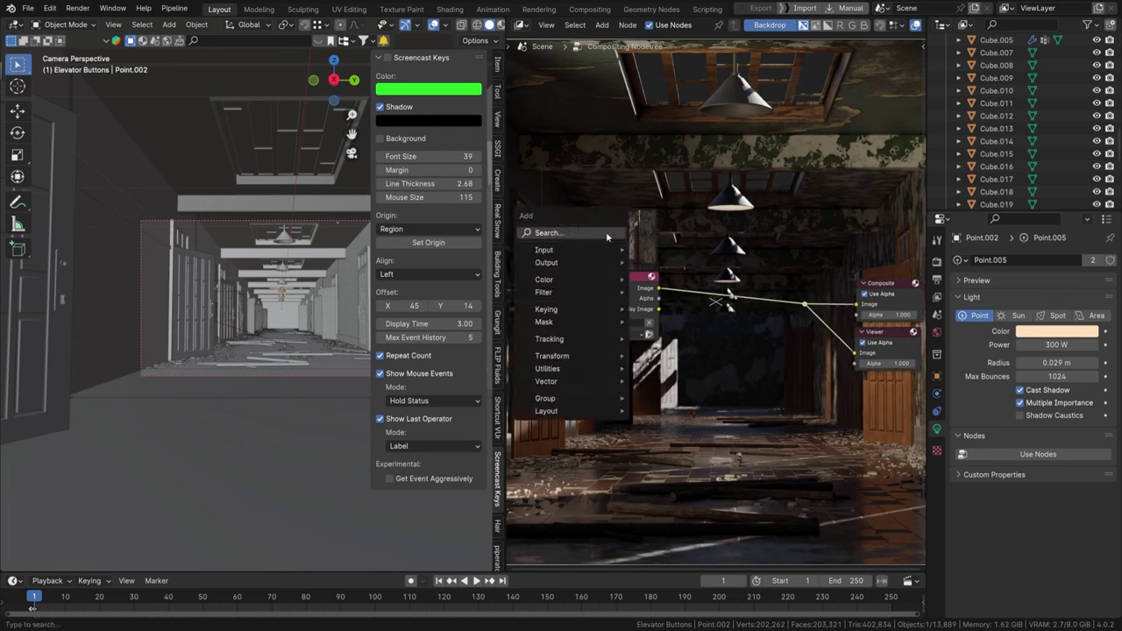
{"action": "type", "text": "image"}
{"action": "key", "text": "Return"}
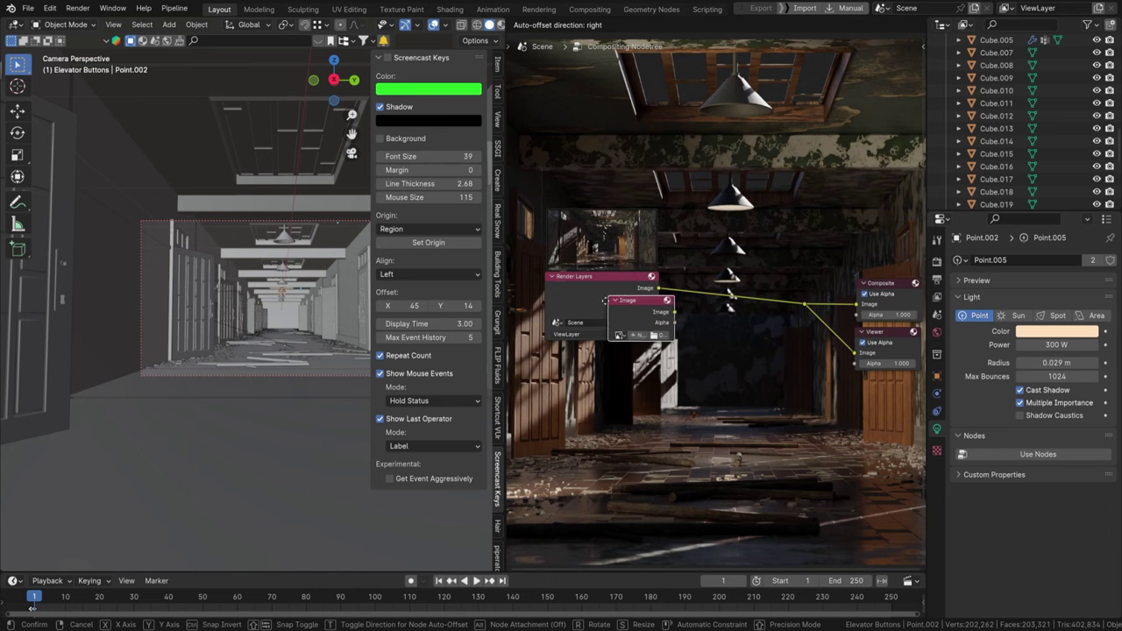
{"action": "left_click", "coordinate": [584, 353]}
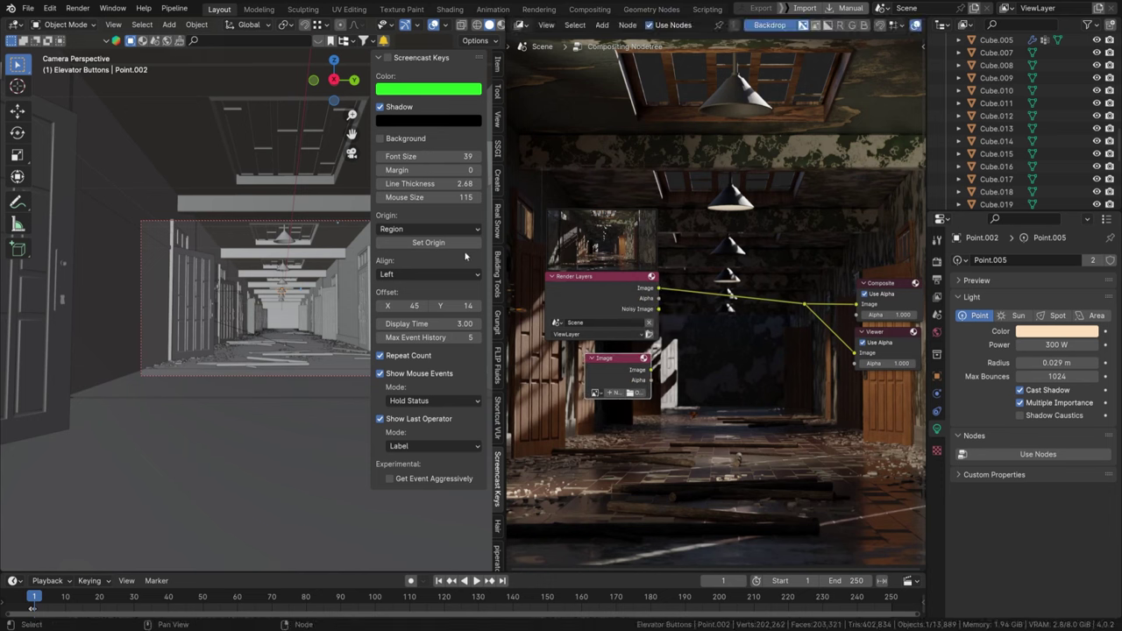
Step: Load the sun image into the Image node and move the node farther below Render Layers
{"action": "double_click", "coordinate": [663, 347]}
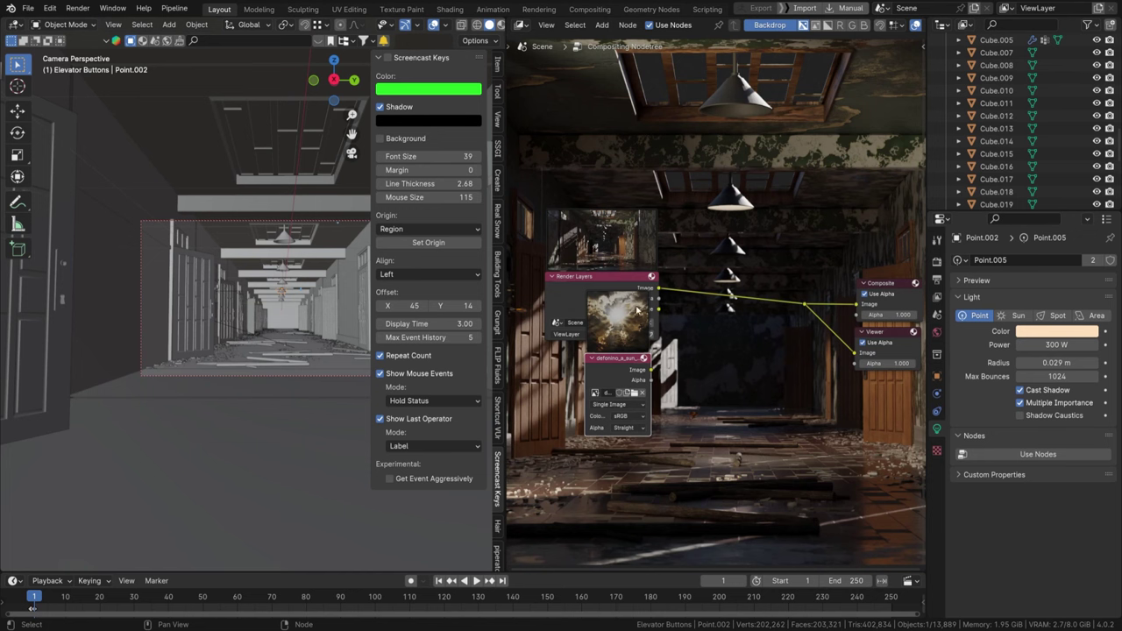
{"action": "left_click_drag", "start_coordinate": [637, 310], "coordinate": [642, 380]}
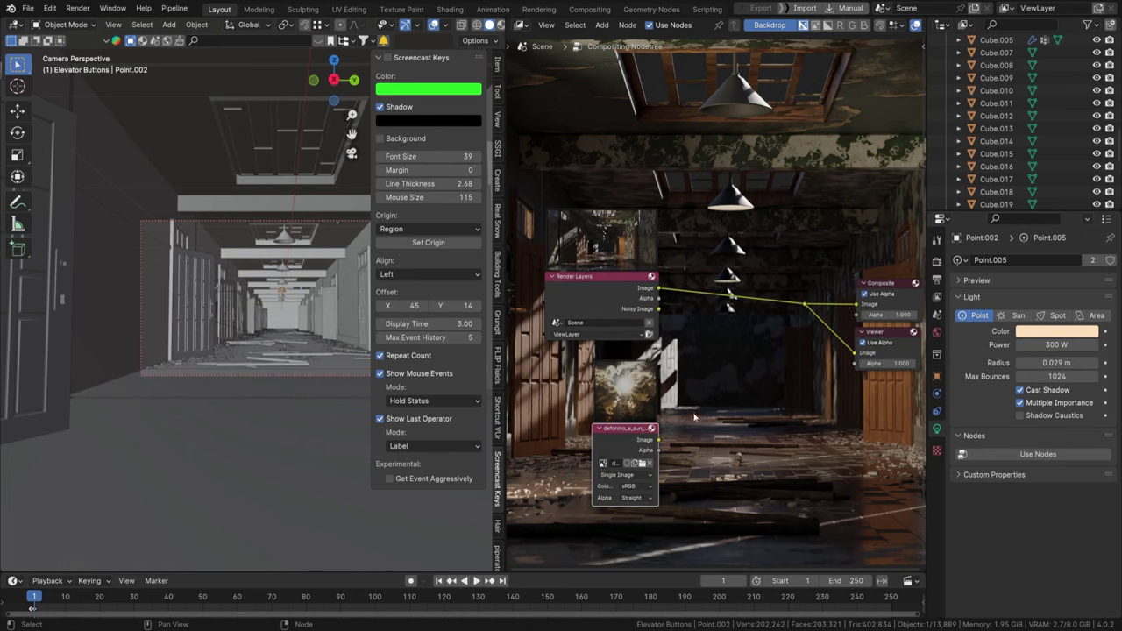
{"action": "middle_click_drag", "start_coordinate": [693, 417], "coordinate": [662, 388]}
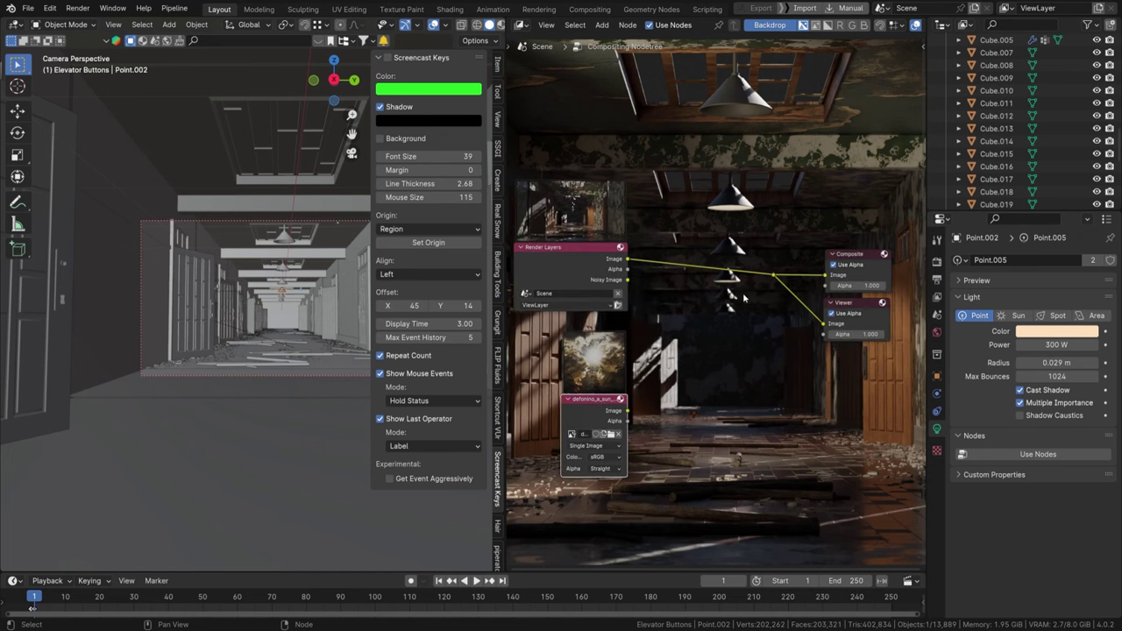
{"action": "key", "text": "shift+a"}
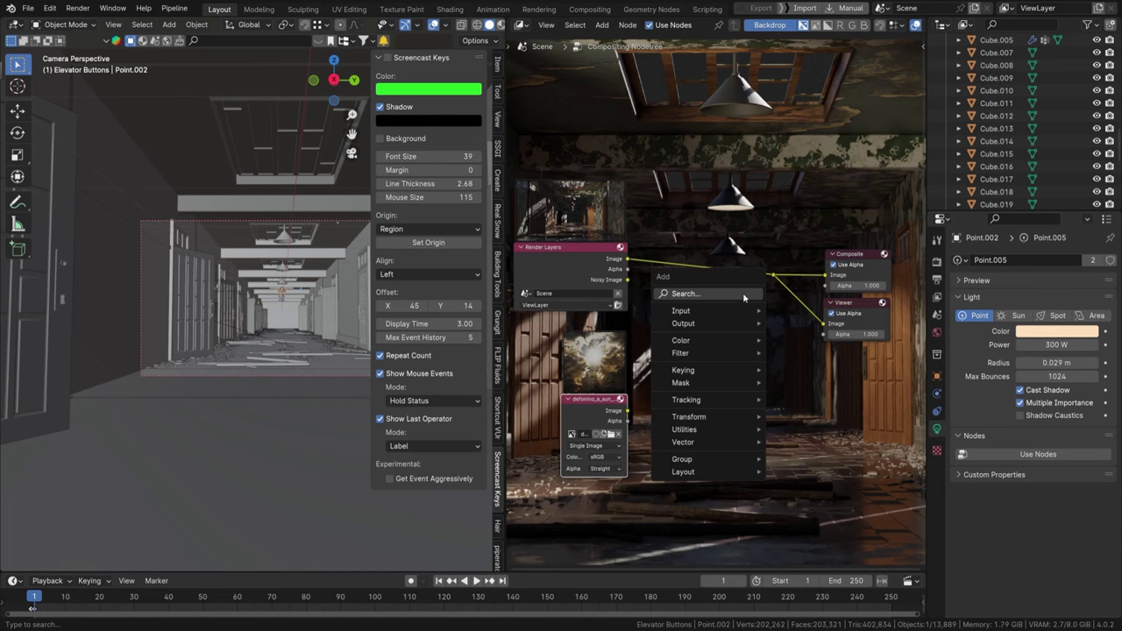
{"action": "type", "text": "mix"}
{"action": "key", "text": "Return"}
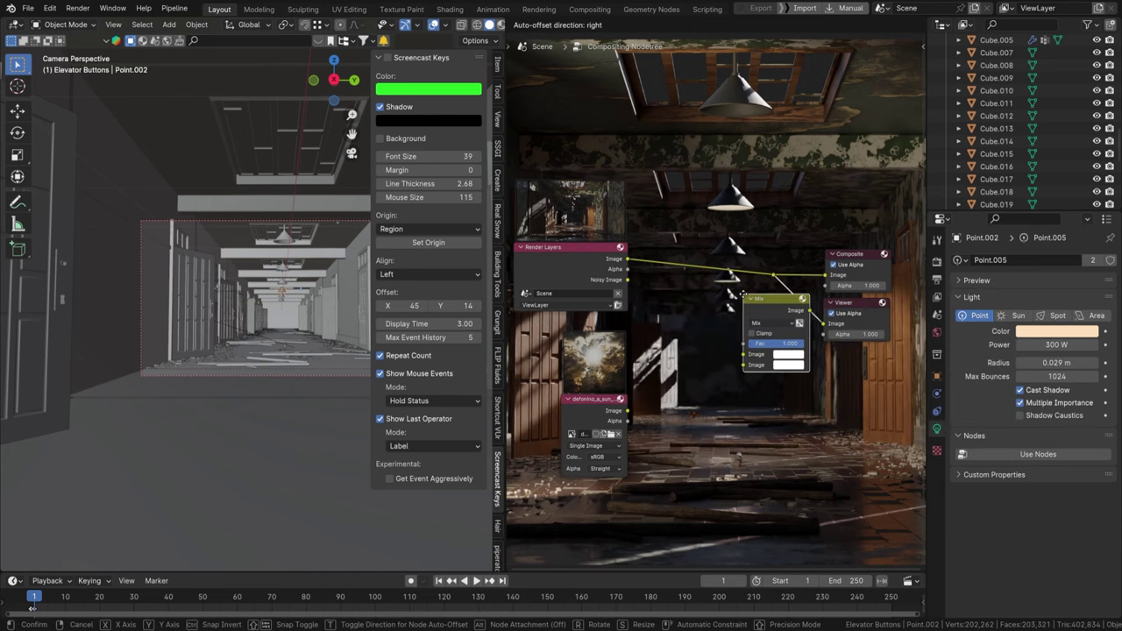
{"action": "key", "text": "Escape"}
Step: Insert an Alpha Over node into the link between Render Layers and the reroute
{"action": "key", "text": "shift+a"}
{"action": "type", "text": "m"}
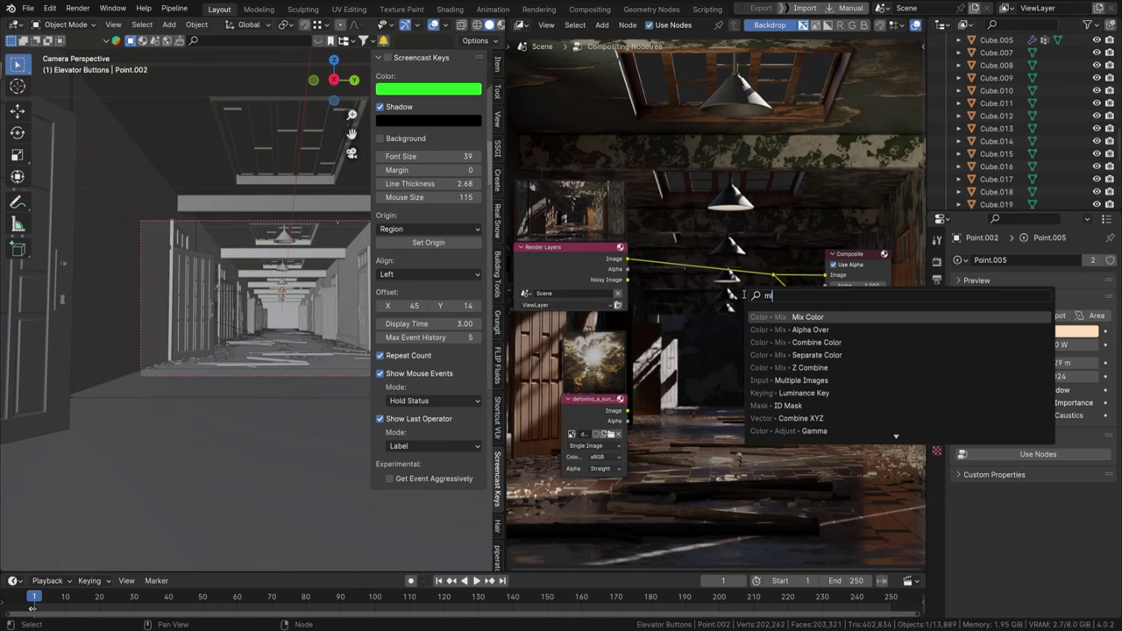
{"action": "key", "text": "Down"}
{"action": "key", "text": "Return"}
{"action": "left_click", "coordinate": [690, 264]}
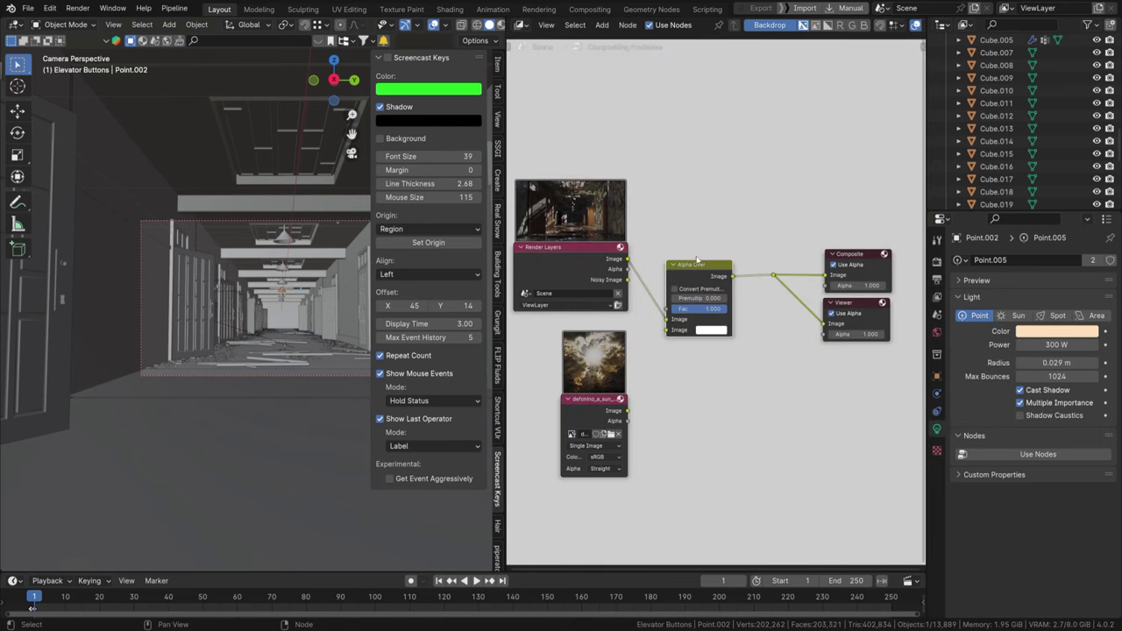
{"action": "left_click_drag", "start_coordinate": [696, 260], "coordinate": [719, 257]}
Step: Connect the sun image to the Alpha Over node's first Image input and the Render Layers image to its second
{"action": "left_click_drag", "start_coordinate": [628, 410], "coordinate": [690, 317]}
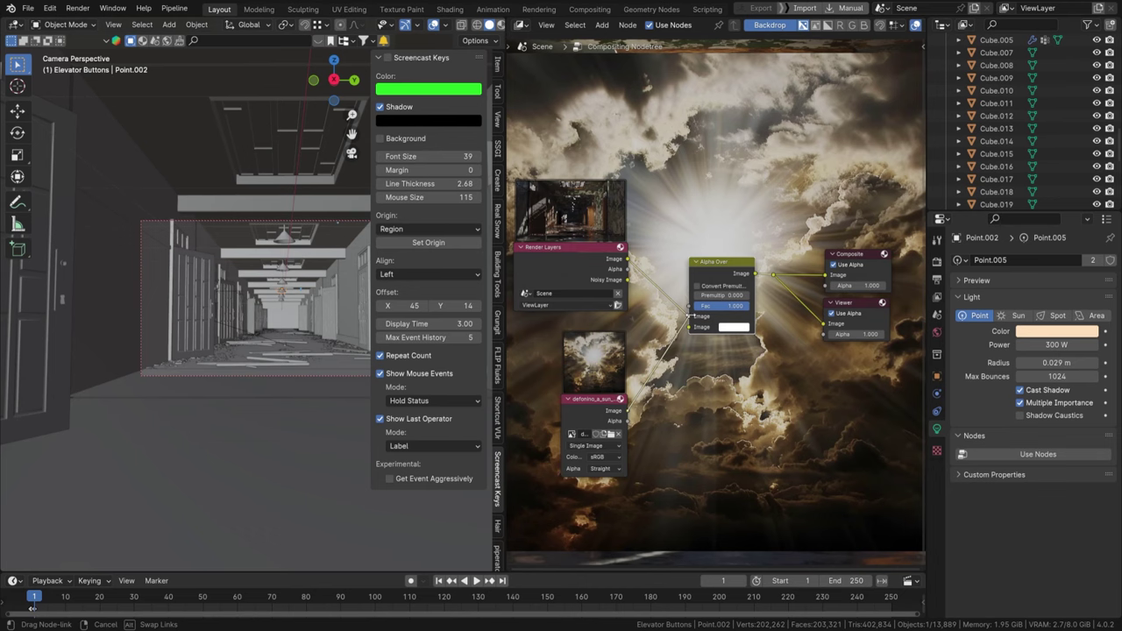
{"action": "left_click_drag", "start_coordinate": [627, 261], "coordinate": [689, 327]}
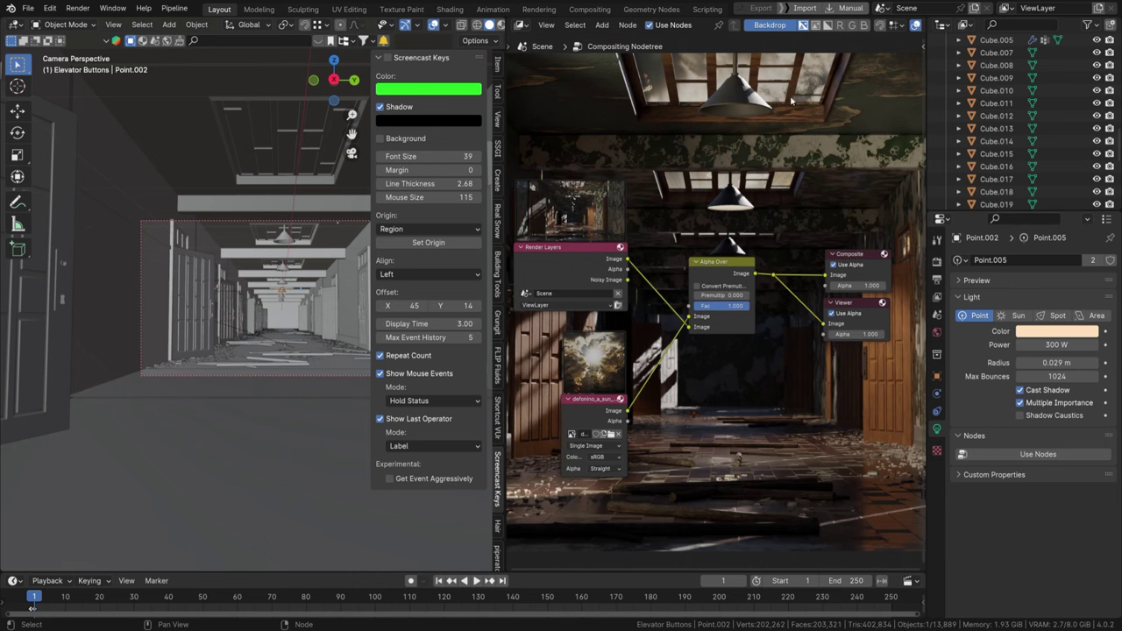
{"action": "scroll", "coordinate": [780, 215], "scroll_direction": "down", "scroll_amount": 4}
{"action": "scroll", "coordinate": [781, 215], "scroll_direction": "up", "scroll_amount": 4}
Step: Insert a Brightness/Contrast node between the sun image and the Alpha Over node
{"action": "middle_click_drag", "start_coordinate": [673, 319], "coordinate": [698, 288]}
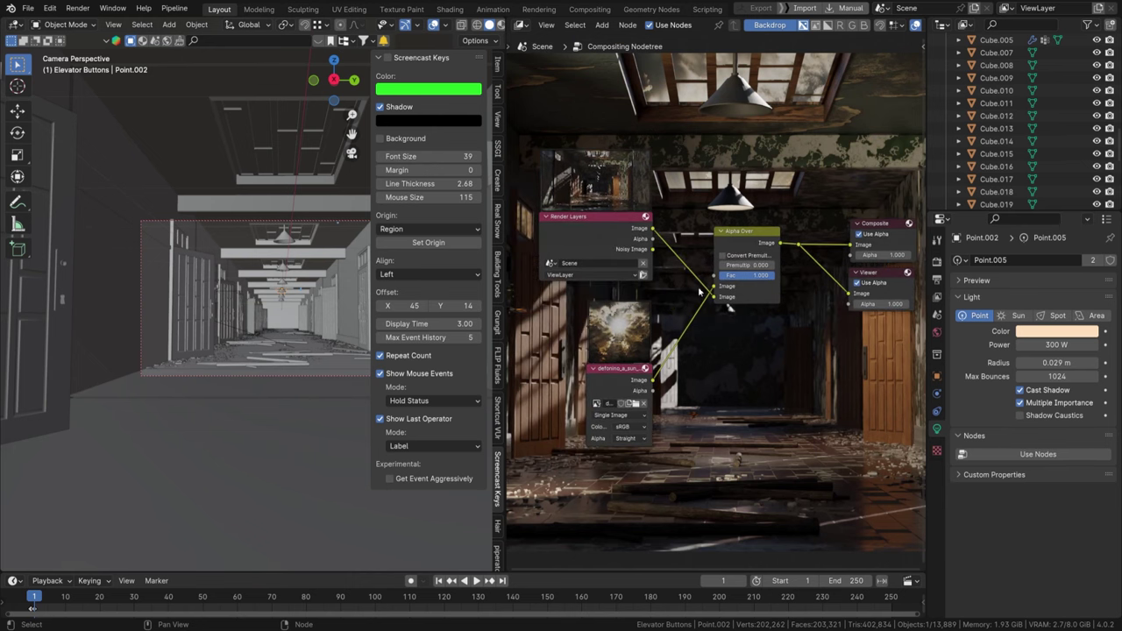
{"action": "scroll", "coordinate": [699, 292], "scroll_direction": "up", "scroll_amount": 2}
{"action": "key", "text": "shift+a"}
{"action": "type", "text": "b"}
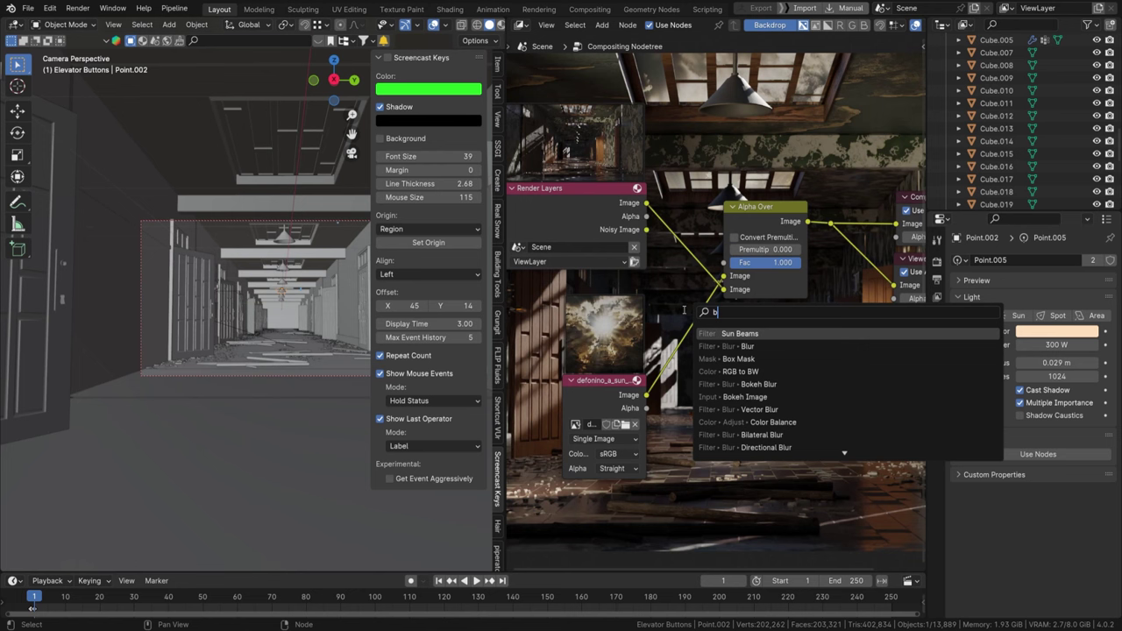
{"action": "type", "text": "righ"}
{"action": "key", "text": "Return"}
{"action": "left_click", "coordinate": [731, 391]}
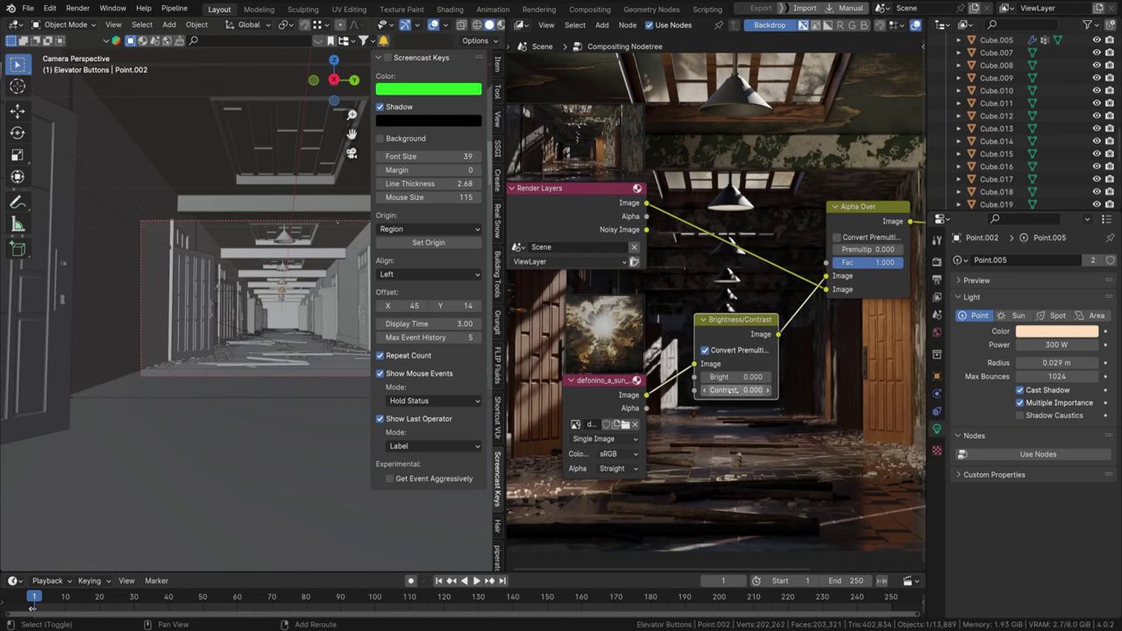
Step: Try Contrast values of 56.5 and 10 on the Brightness/Contrast node
{"action": "left_click_drag", "start_coordinate": [731, 391], "coordinate": [815, 383]}
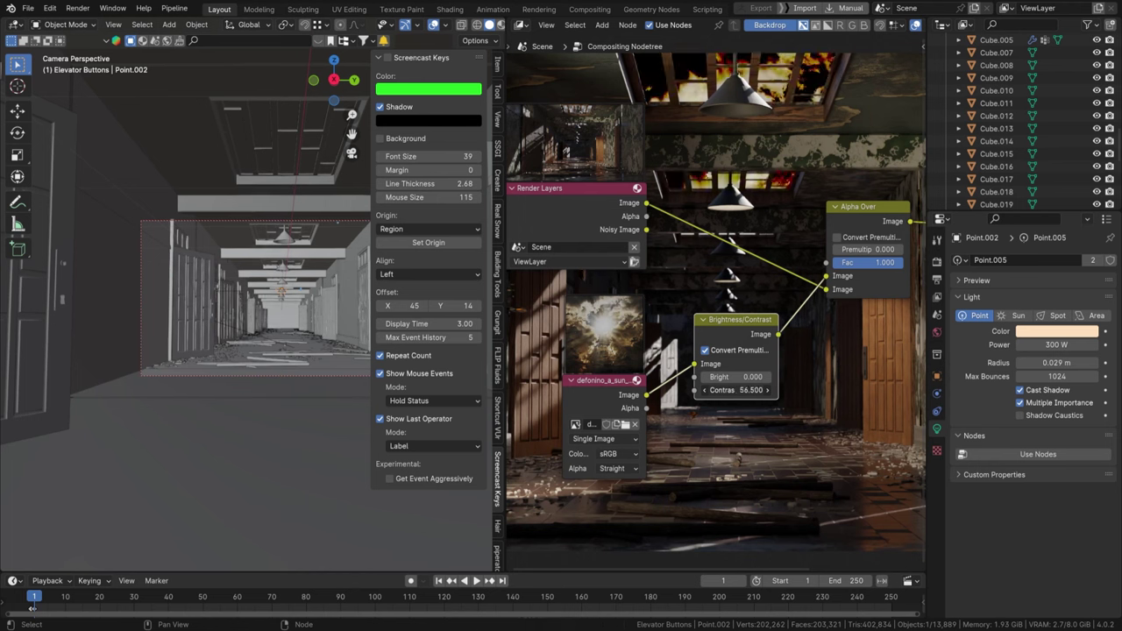
{"action": "left_click", "coordinate": [740, 390]}
{"action": "type", "text": "0"}
{"action": "key", "text": "Return"}
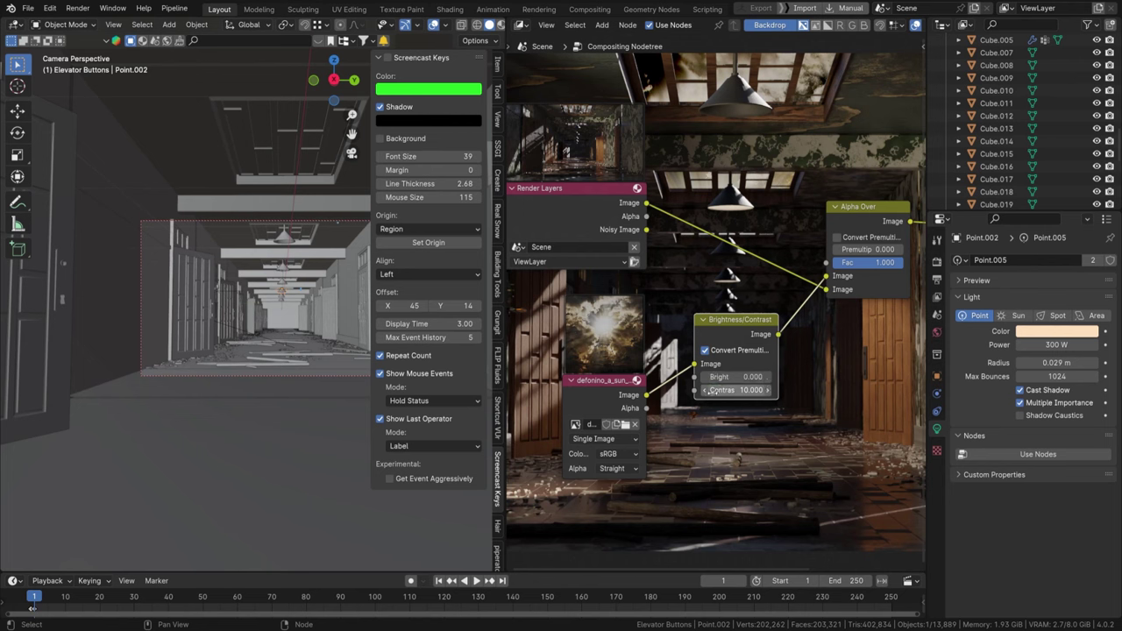
Step: Set the Contrast of the sun image's Brightness/Contrast node to 6
{"action": "left_click", "coordinate": [731, 386]}
{"action": "type", "text": "6"}
{"action": "key", "text": "Return"}
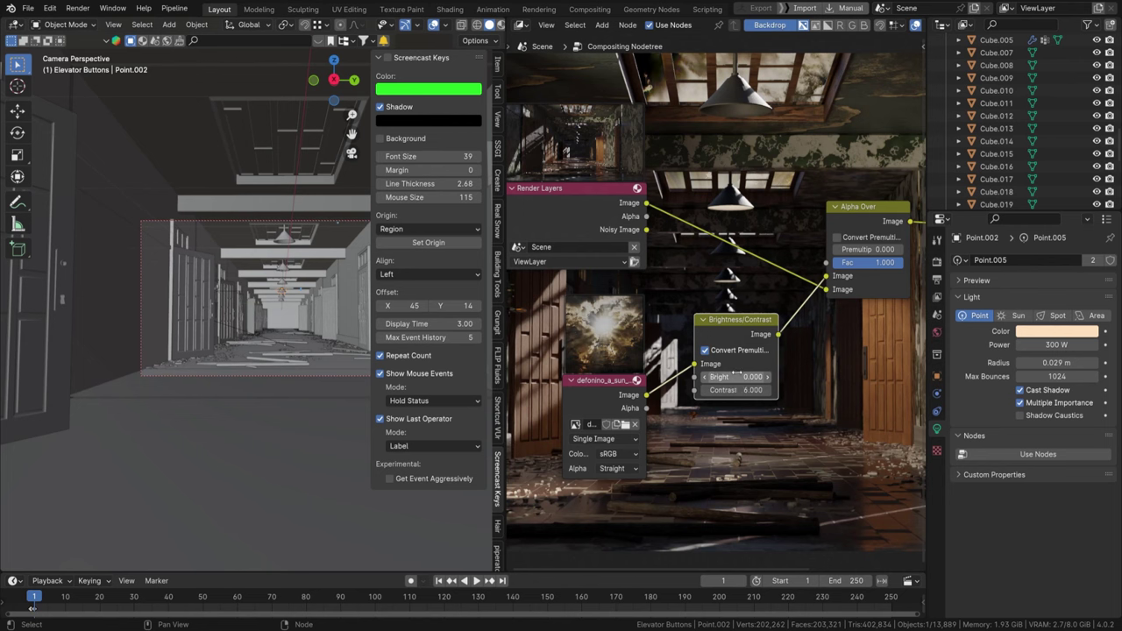
Step: Move the reroute, Composite and Viewer nodes together farther away from the Alpha Over node
{"action": "scroll", "coordinate": [736, 372], "scroll_direction": "down", "scroll_amount": 3}
{"action": "middle_click_drag", "start_coordinate": [910, 289], "coordinate": [743, 390]}
{"action": "left_click_drag", "start_coordinate": [856, 462], "coordinate": [724, 320]}
{"action": "key", "text": "g"}
{"action": "left_click", "coordinate": [876, 321]}
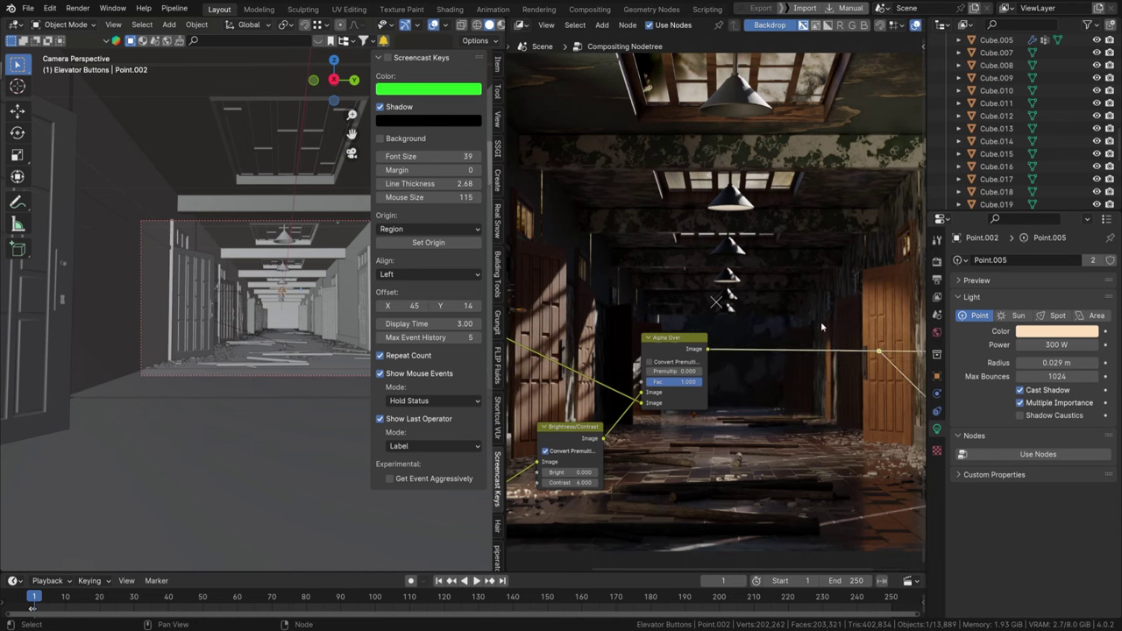
Step: Insert a Glare node into the link between the Alpha Over node and the reroute
{"action": "scroll", "coordinate": [821, 321], "scroll_direction": "right", "scroll_amount": 2}
{"action": "key", "text": "shift+a"}
{"action": "type", "text": "glare"}
{"action": "key", "text": "Return"}
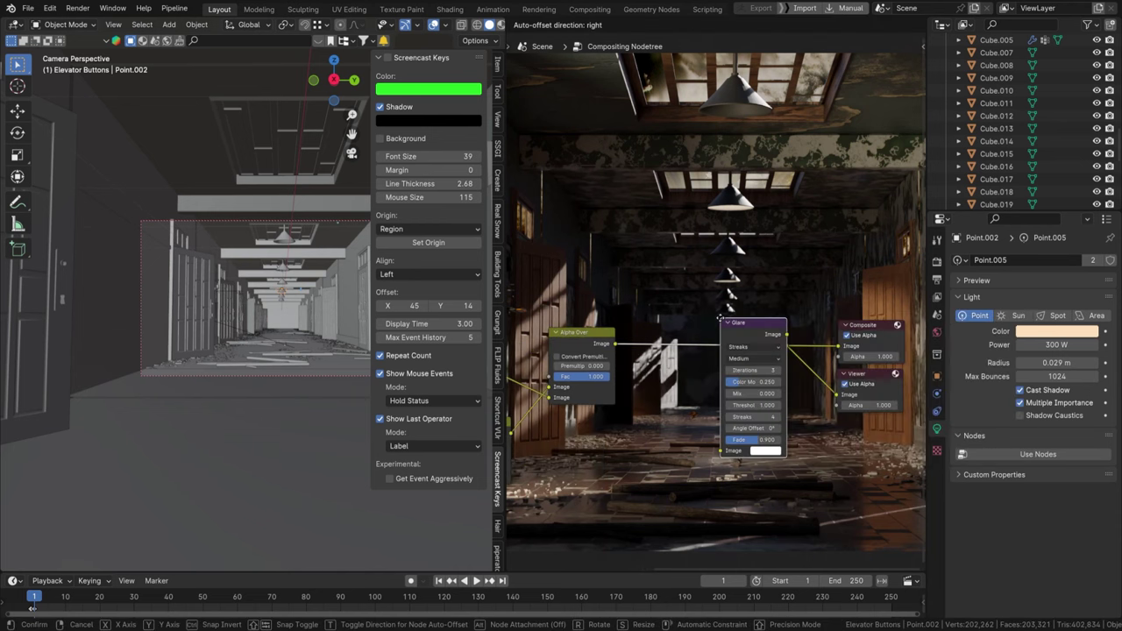
{"action": "left_click", "coordinate": [698, 321]}
Step: Set the Glare node's type to Fog Glow and its quality to High
{"action": "scroll", "coordinate": [701, 324], "scroll_direction": "up", "scroll_amount": 1}
{"action": "left_click", "coordinate": [714, 342]}
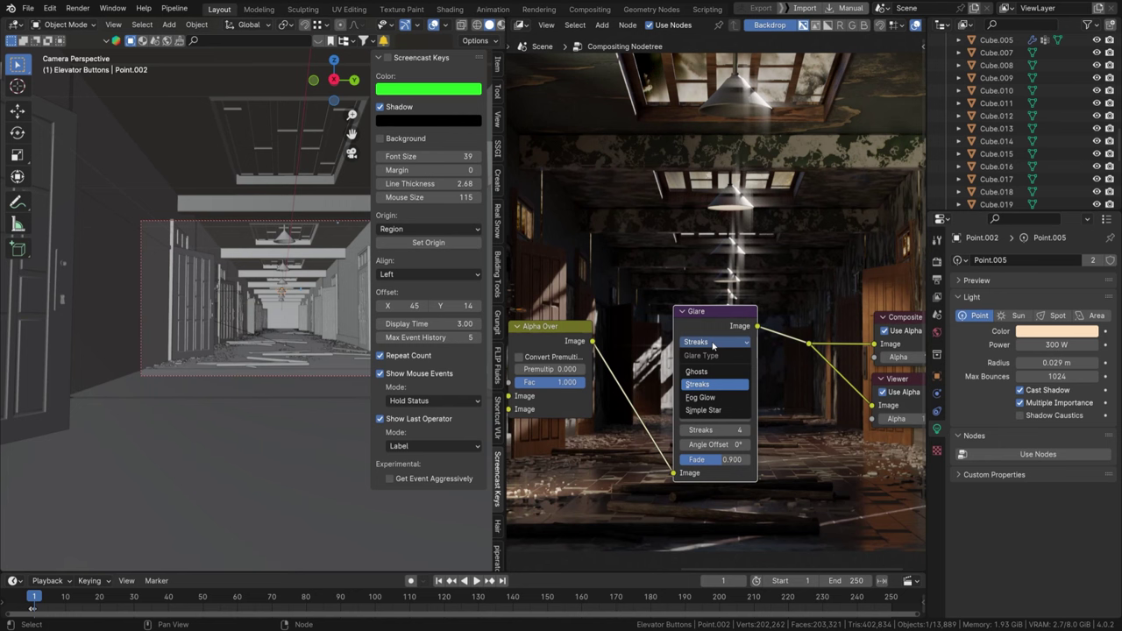
{"action": "left_click", "coordinate": [707, 399]}
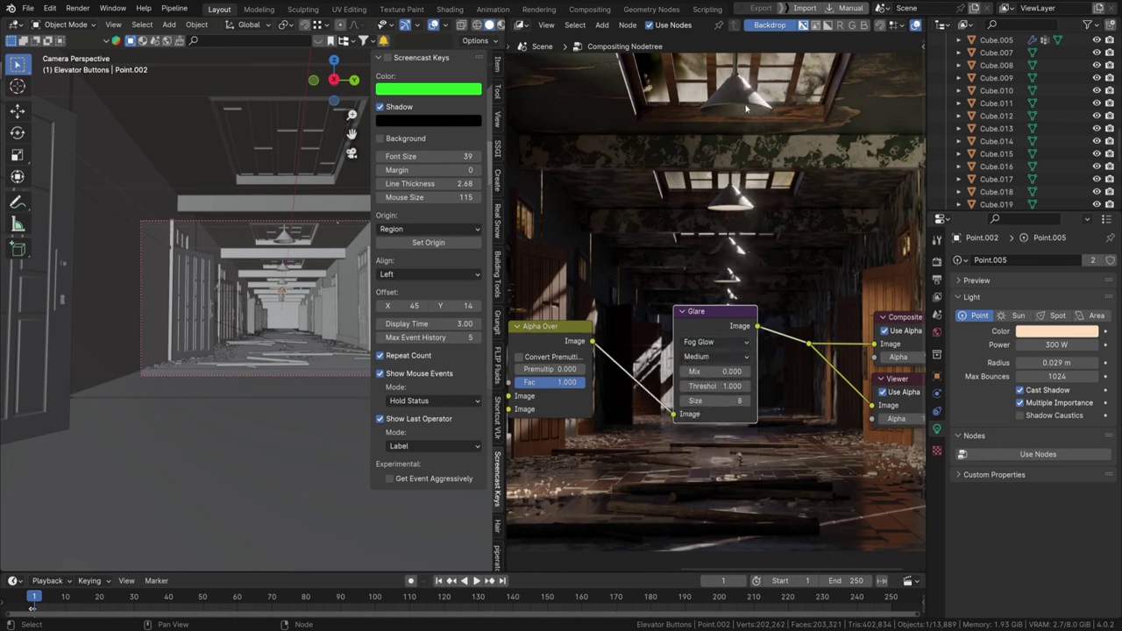
{"action": "middle_click_drag", "start_coordinate": [719, 364], "coordinate": [719, 336], "text": "shift"}
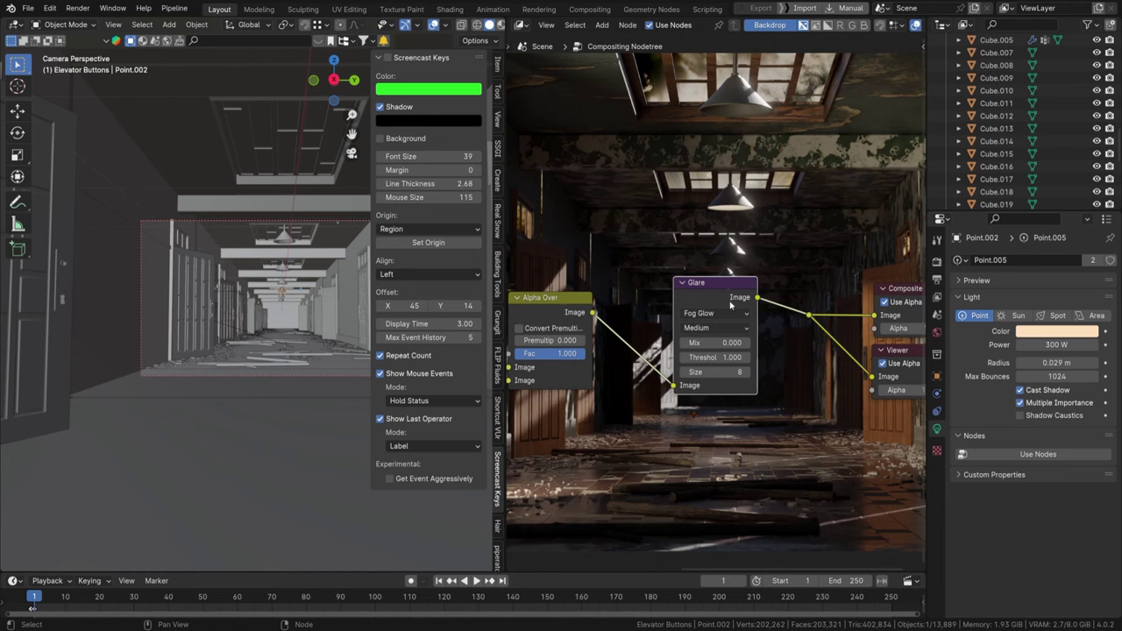
{"action": "left_click_drag", "start_coordinate": [735, 283], "coordinate": [731, 355]}
{"action": "middle_click_drag", "start_coordinate": [731, 355], "coordinate": [730, 351], "text": "shift"}
{"action": "scroll", "coordinate": [729, 350], "scroll_direction": "up", "scroll_amount": 2}
{"action": "left_click", "coordinate": [734, 337]}
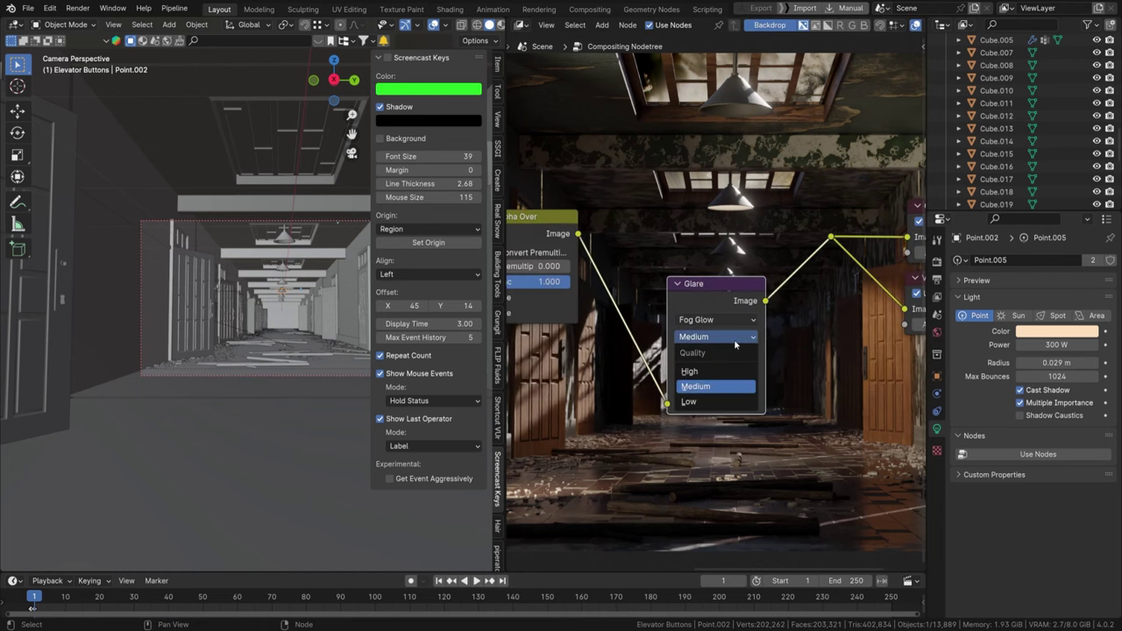
{"action": "left_click", "coordinate": [717, 370]}
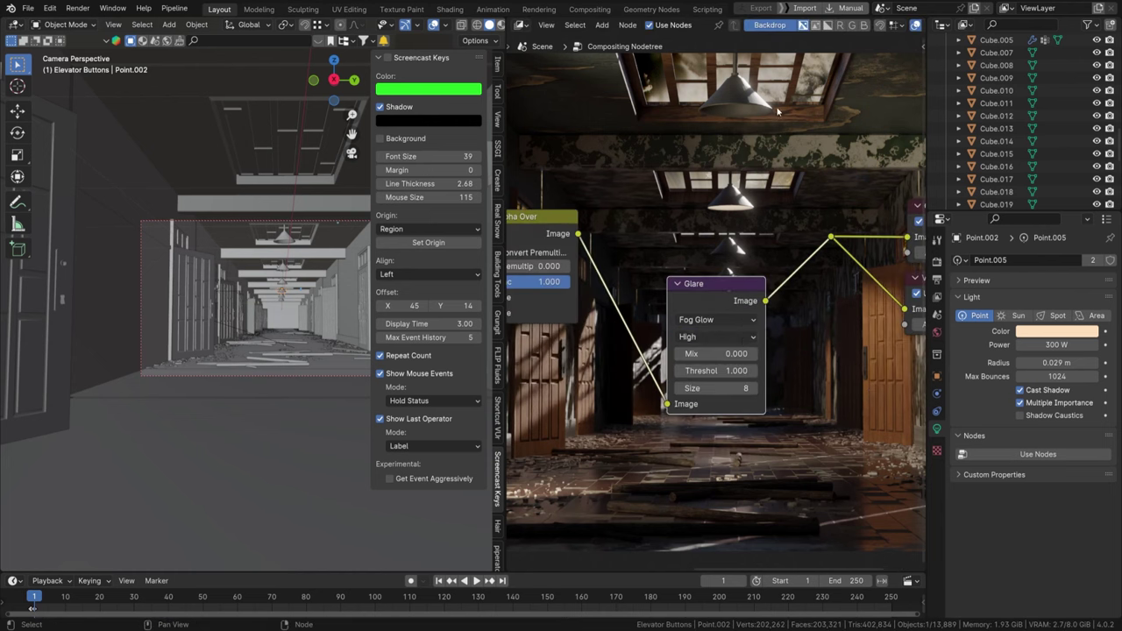
Step: Try a Size of 9 on the Glare node, and return it to 8
{"action": "left_click", "coordinate": [706, 387]}
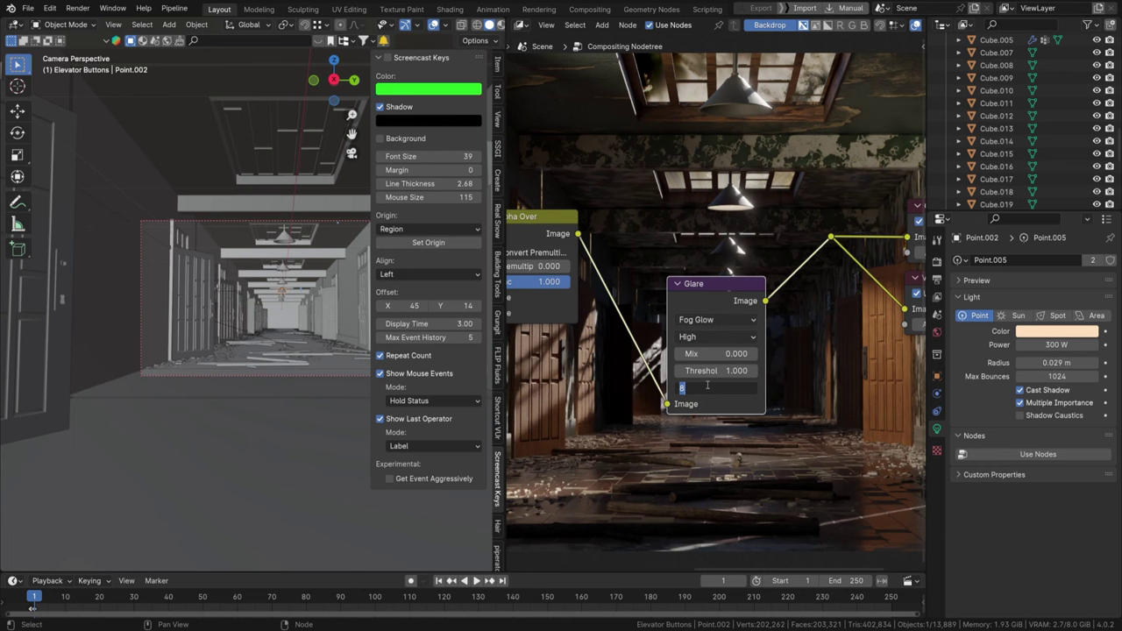
{"action": "type", "text": "9"}
{"action": "key", "text": "Return"}
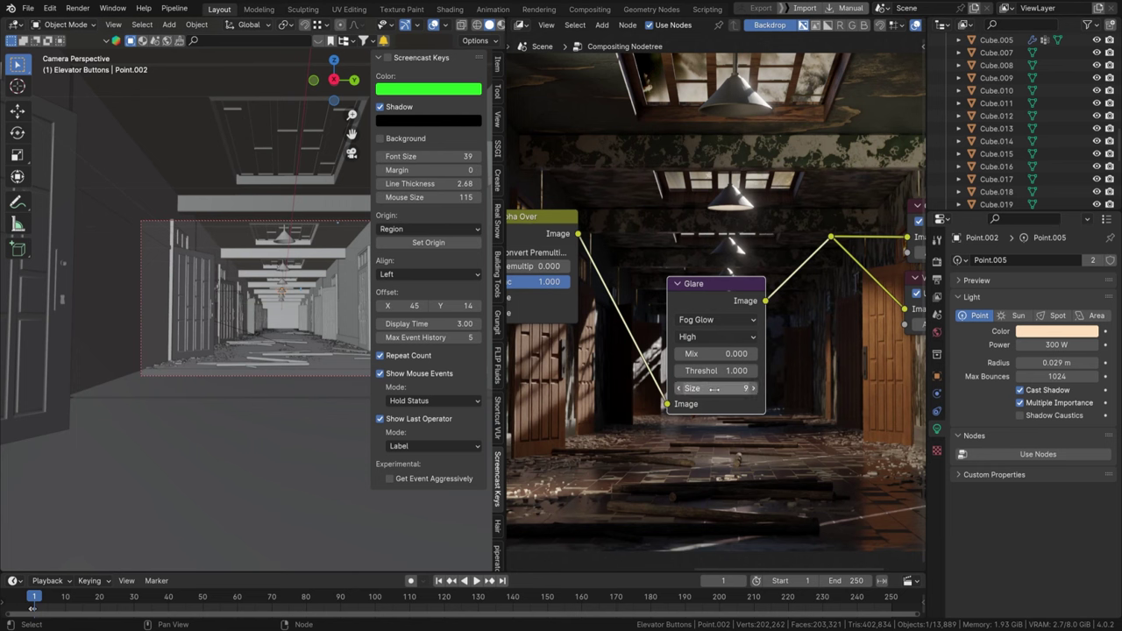
{"action": "left_click", "coordinate": [714, 388]}
{"action": "type", "text": "8"}
{"action": "key", "text": "Return"}
Step: Realign the Glare node with the link after Alpha Over and set its Mix to -0.5
{"action": "scroll", "coordinate": [714, 388], "scroll_direction": "down", "scroll_amount": 2}
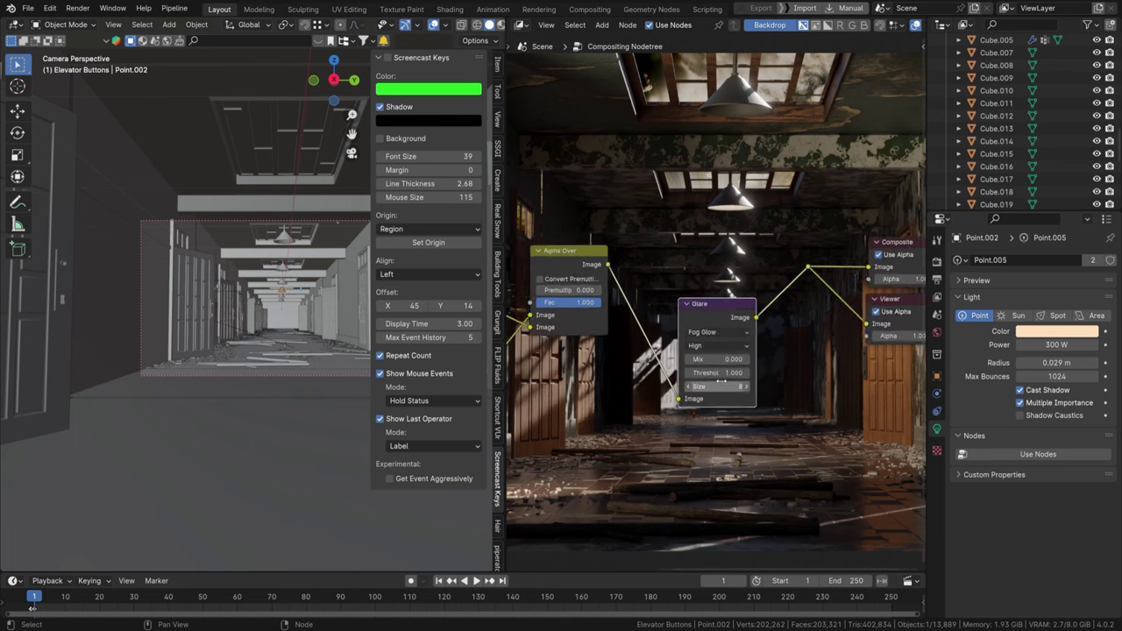
{"action": "left_click_drag", "start_coordinate": [714, 299], "coordinate": [694, 278]}
{"action": "left_click", "coordinate": [701, 325]}
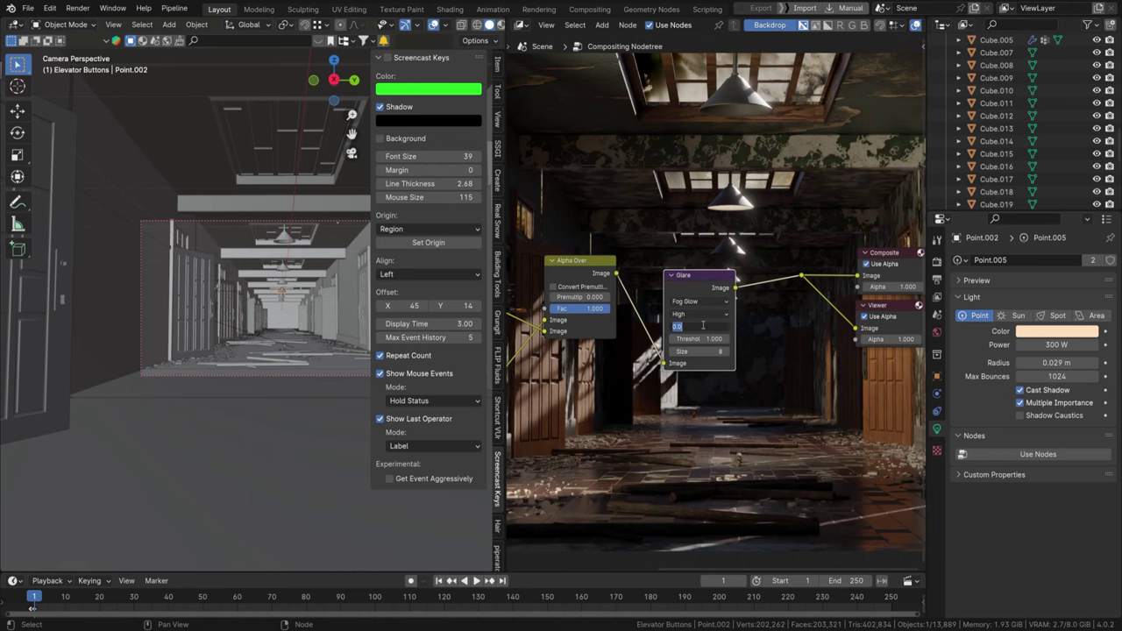
{"action": "key", "text": "Return"}
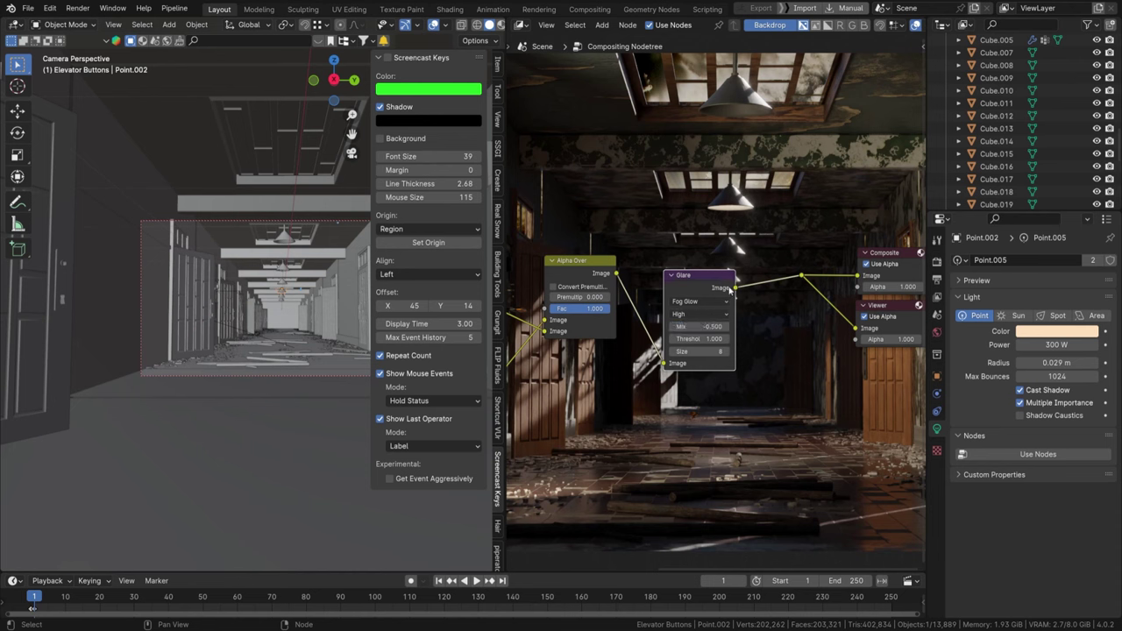
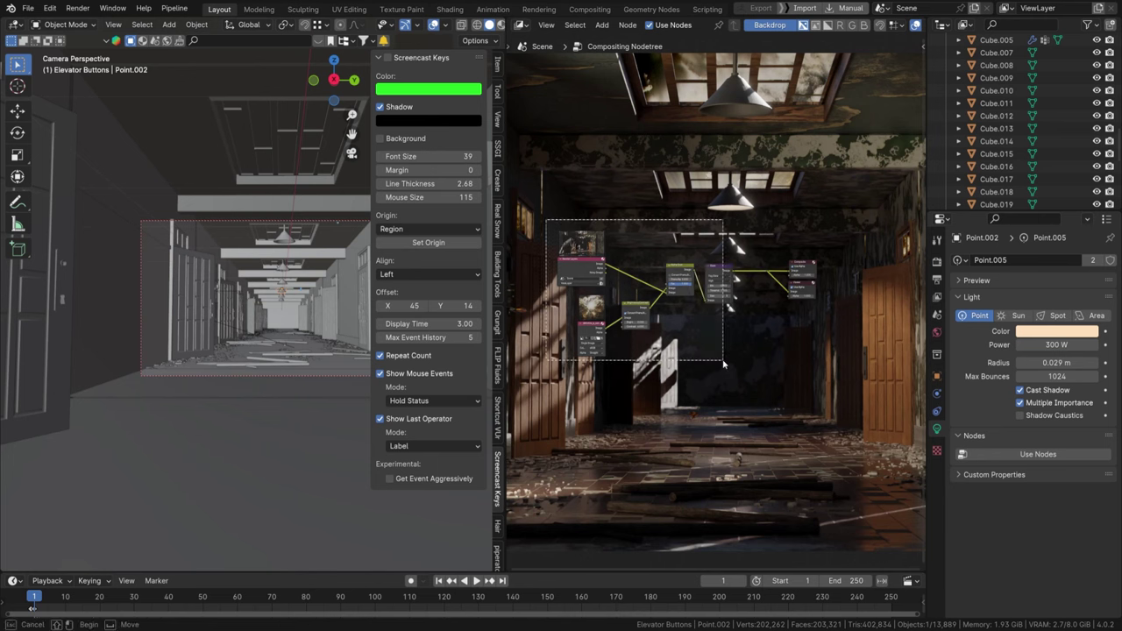
Step: Shift all nodes through Glare away from the outputs and insert a Sun Beams node after Glare, placed slightly below the link
{"action": "key", "text": "g"}
{"action": "left_click", "coordinate": [642, 367]}
{"action": "key", "text": "shift+a"}
{"action": "type", "text": "su"}
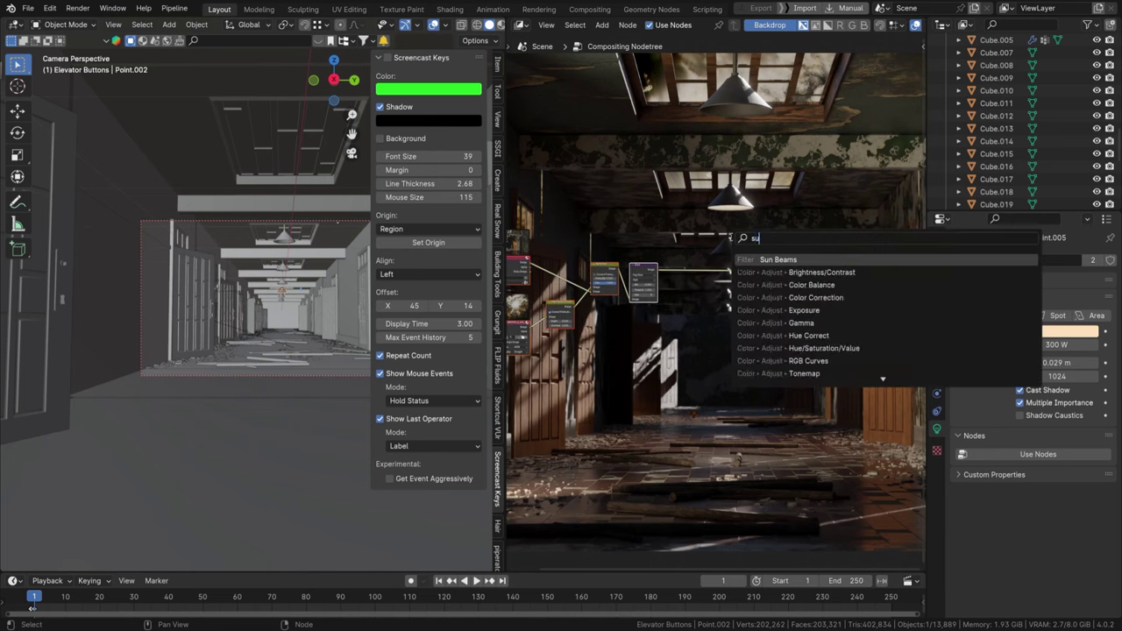
{"action": "key", "text": "Return"}
{"action": "left_click", "coordinate": [714, 263]}
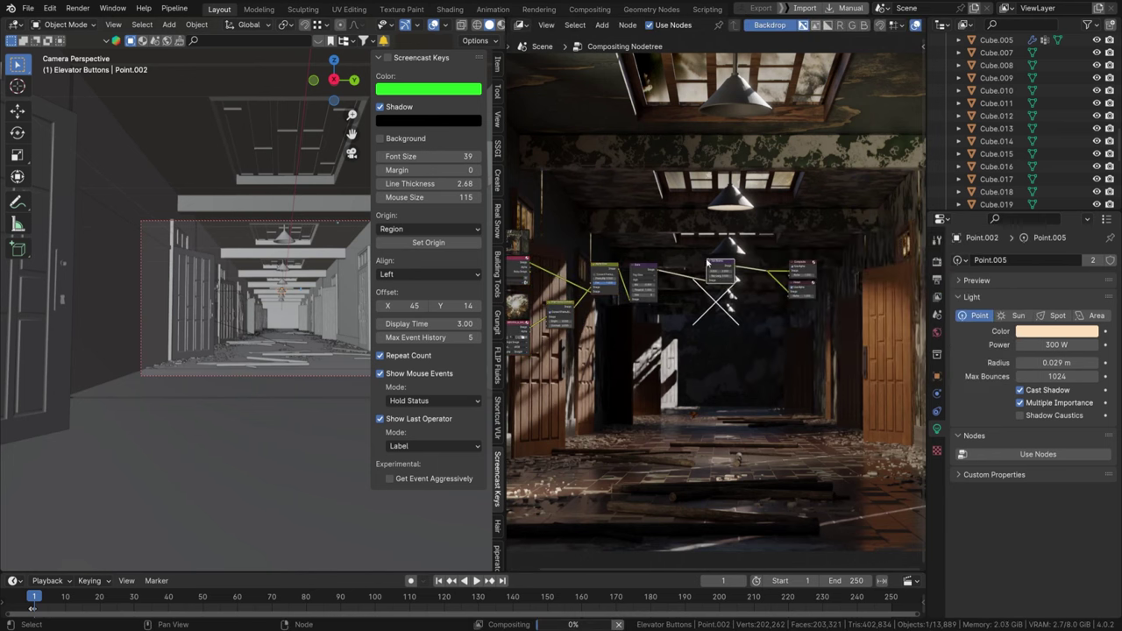
{"action": "scroll", "coordinate": [711, 267], "scroll_direction": "up", "scroll_amount": 3}
{"action": "left_click_drag", "start_coordinate": [710, 270], "coordinate": [659, 333]}
Step: Insert a Mix Color node between Sun Beams and the reroute, and set its blend mode to Screen
{"action": "key", "text": "shift+a"}
{"action": "left_click", "coordinate": [727, 273]}
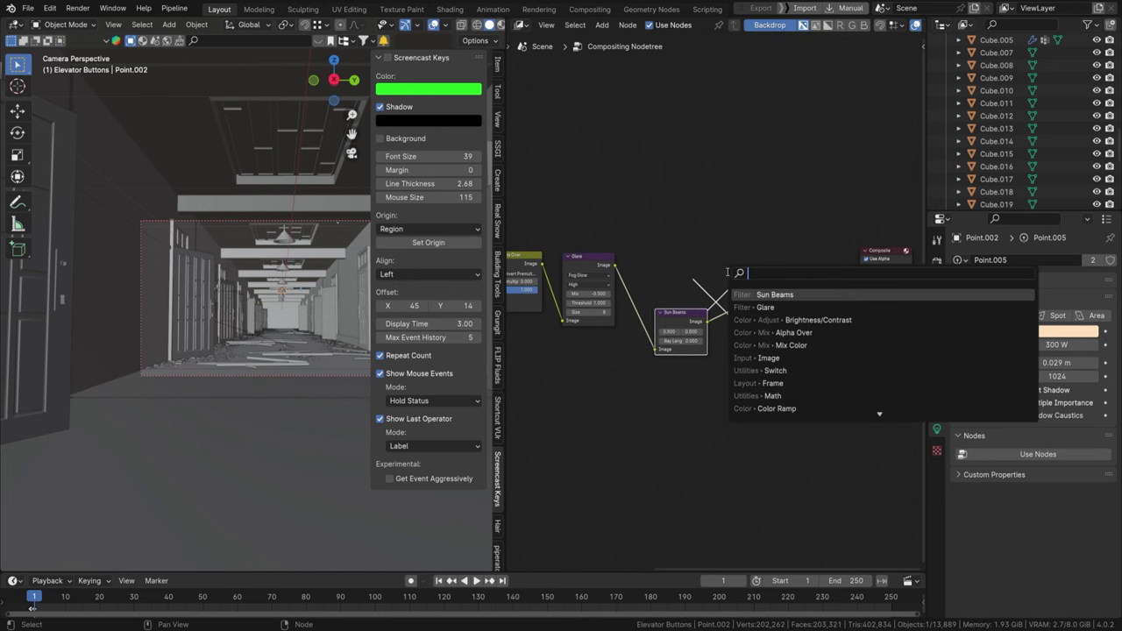
{"action": "type", "text": "mix"}
{"action": "key", "text": "Return"}
{"action": "left_click", "coordinate": [741, 263]}
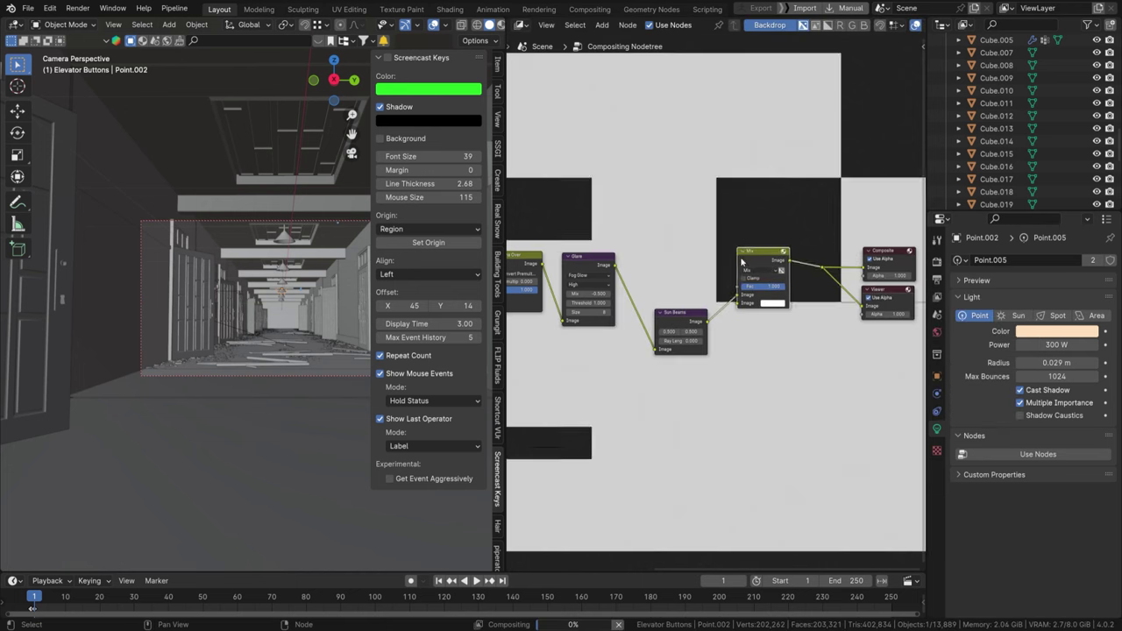
{"action": "left_click", "coordinate": [755, 269]}
{"action": "left_click", "coordinate": [761, 337]}
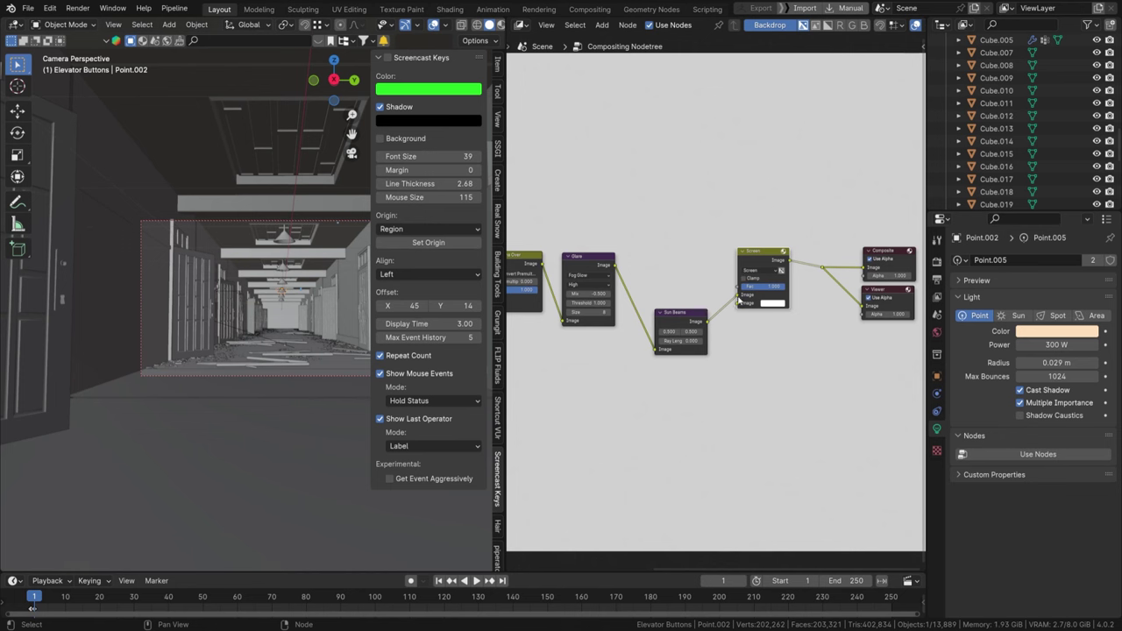
Step: Reconnect Sun Beams to the Screen node's second Image input and link the Glare output to its first
{"action": "left_click_drag", "start_coordinate": [739, 296], "coordinate": [738, 304]}
{"action": "left_click_drag", "start_coordinate": [616, 265], "coordinate": [735, 294]}
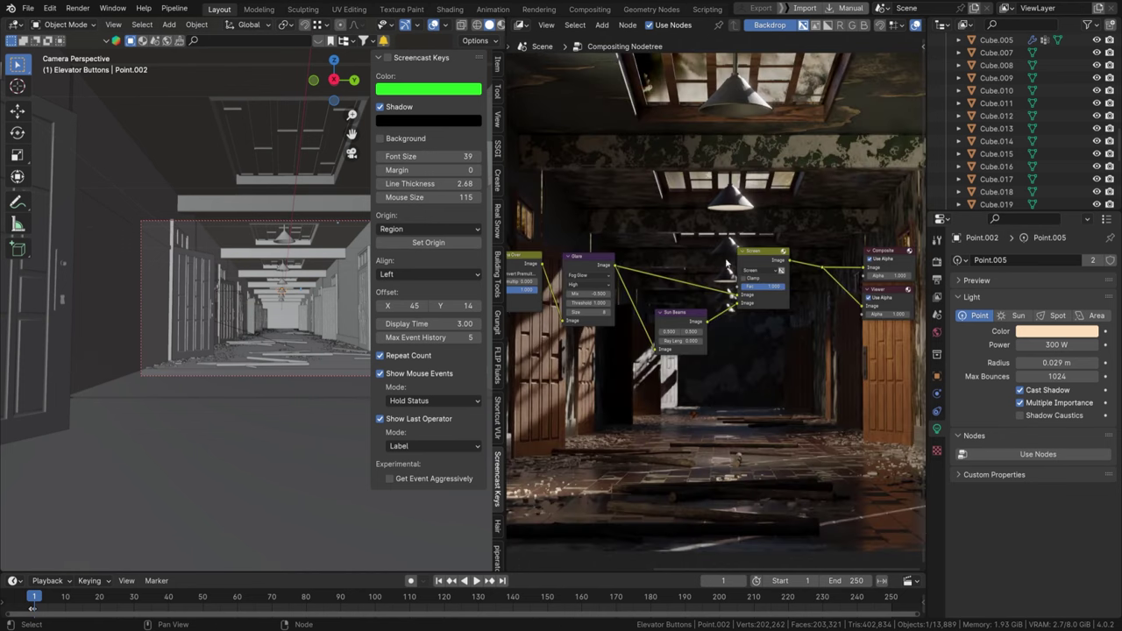
Step: Set the Sun Beams node's Ray Length to 0.054
{"action": "scroll", "coordinate": [765, 252], "scroll_direction": "up", "scroll_amount": 3}
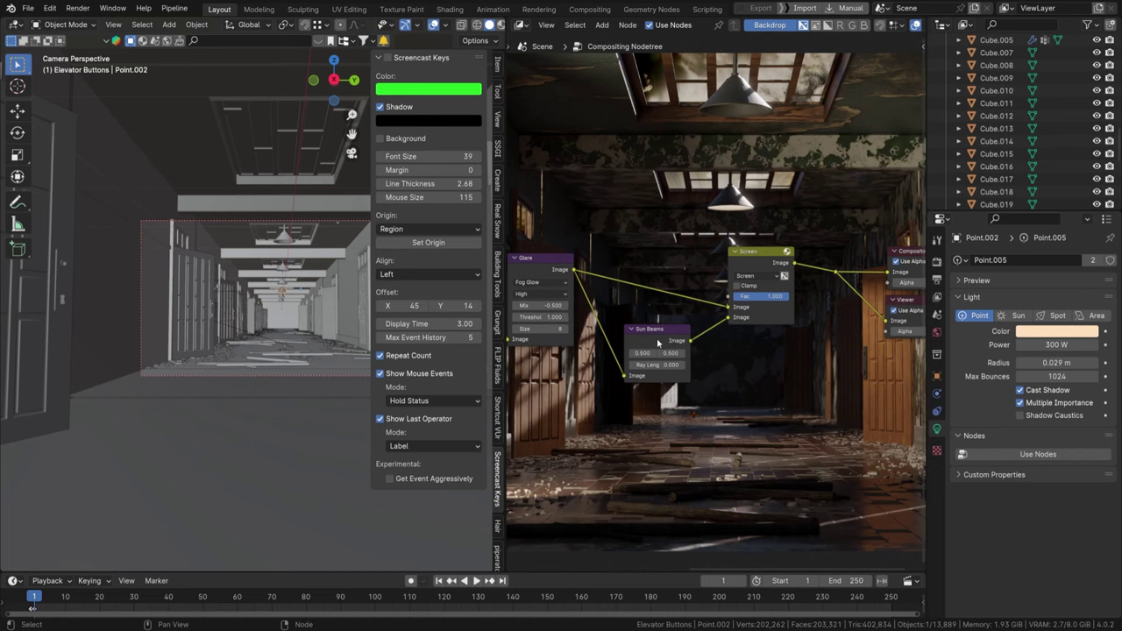
{"action": "middle_click_drag", "start_coordinate": [657, 343], "coordinate": [742, 314]}
{"action": "scroll", "coordinate": [741, 310], "scroll_direction": "up", "scroll_amount": 3}
{"action": "left_click_drag", "start_coordinate": [735, 347], "coordinate": [782, 346], "text": "shift"}
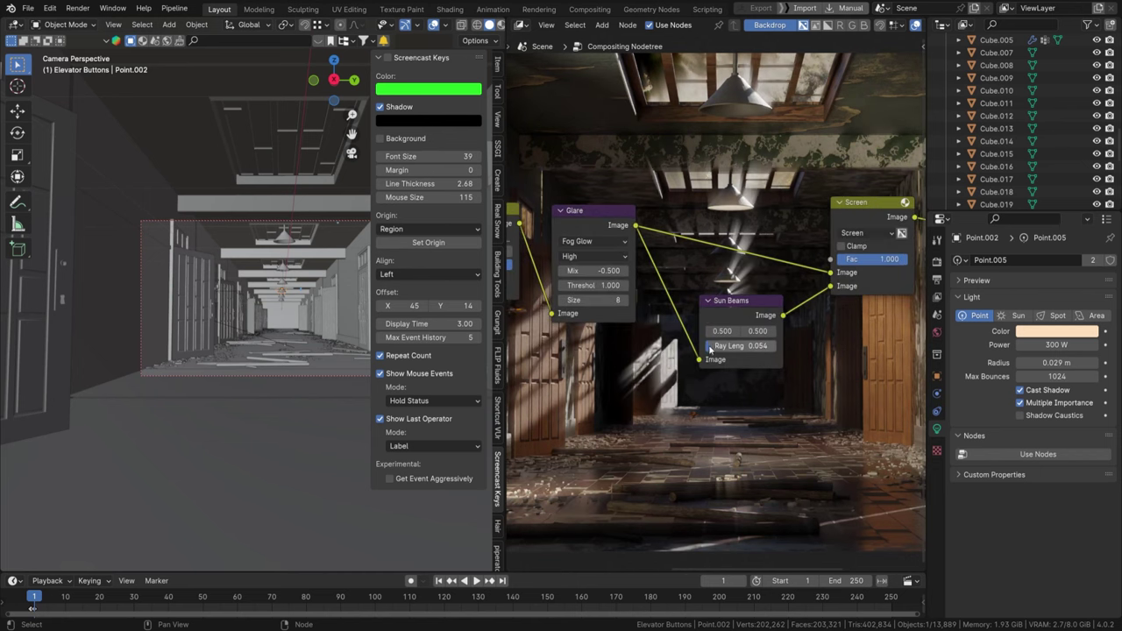
Step: Reposition the Sun Beams node between the Glare and Screen nodes, lower than both
{"action": "key", "text": "g"}
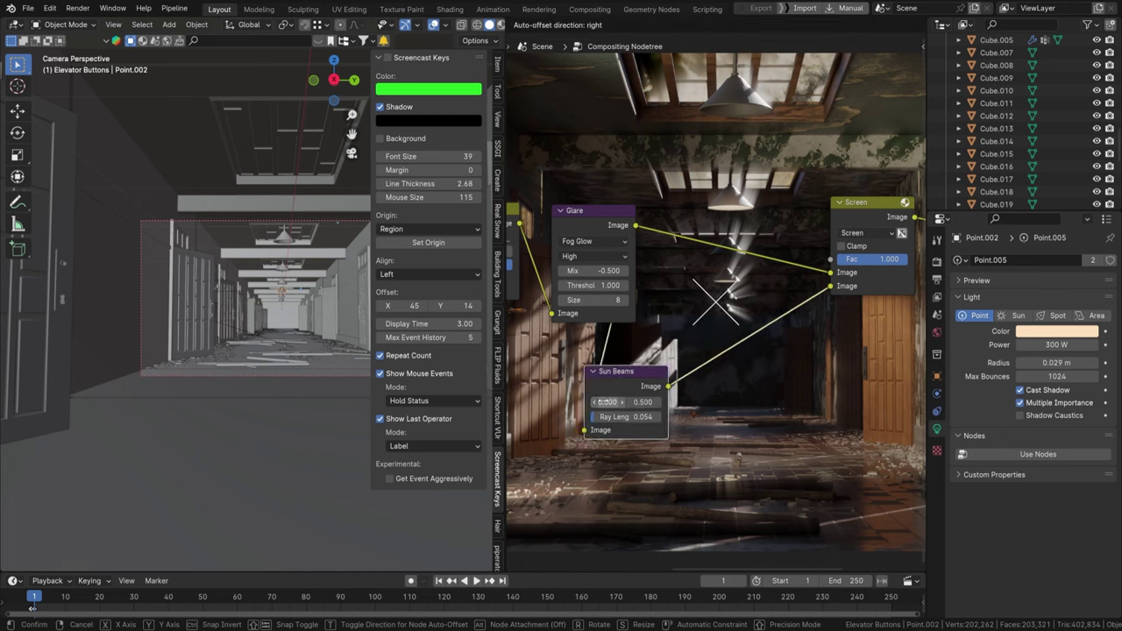
{"action": "left_click", "coordinate": [605, 401]}
{"action": "scroll", "coordinate": [722, 356], "scroll_direction": "down", "scroll_amount": 1}
{"action": "left_click_drag", "start_coordinate": [648, 368], "coordinate": [669, 406]}
{"action": "key", "text": "g"}
{"action": "left_click", "coordinate": [742, 333]}
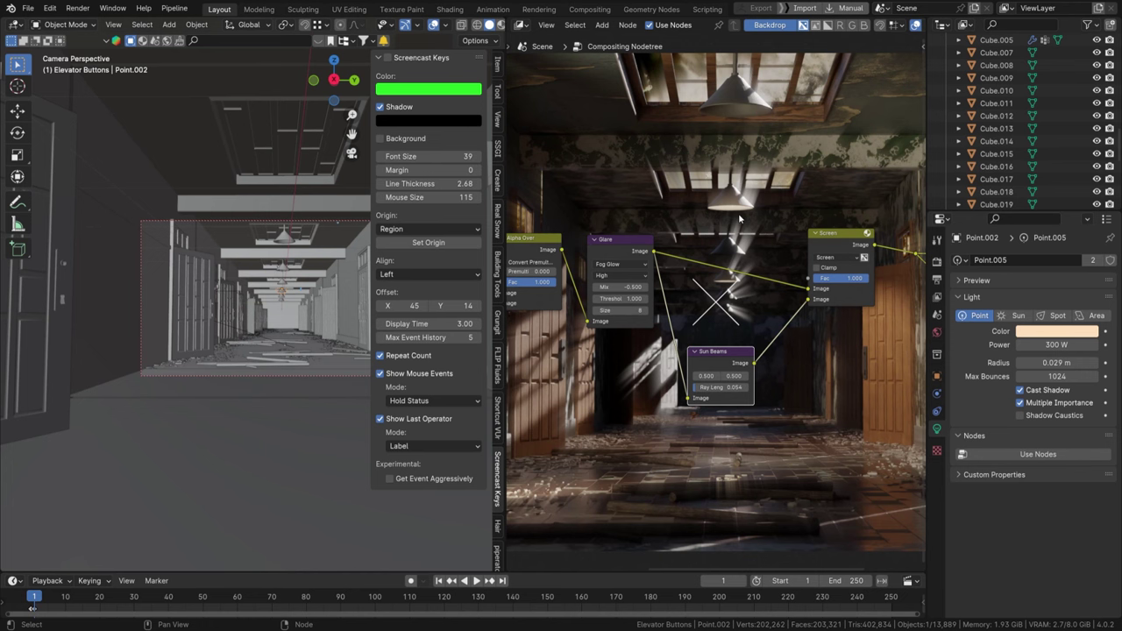
Step: Set the vertical source position of the Sun Beams node to 0.9
{"action": "scroll", "coordinate": [721, 375], "scroll_direction": "up", "scroll_amount": 2}
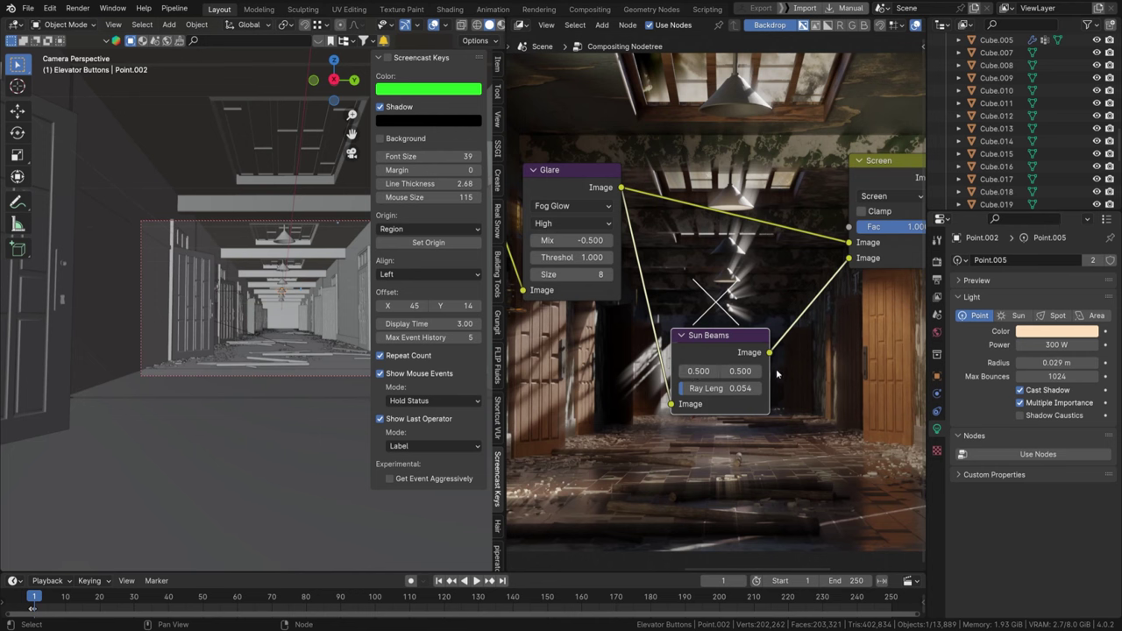
{"action": "scroll", "coordinate": [761, 309], "scroll_direction": "down", "scroll_amount": 2}
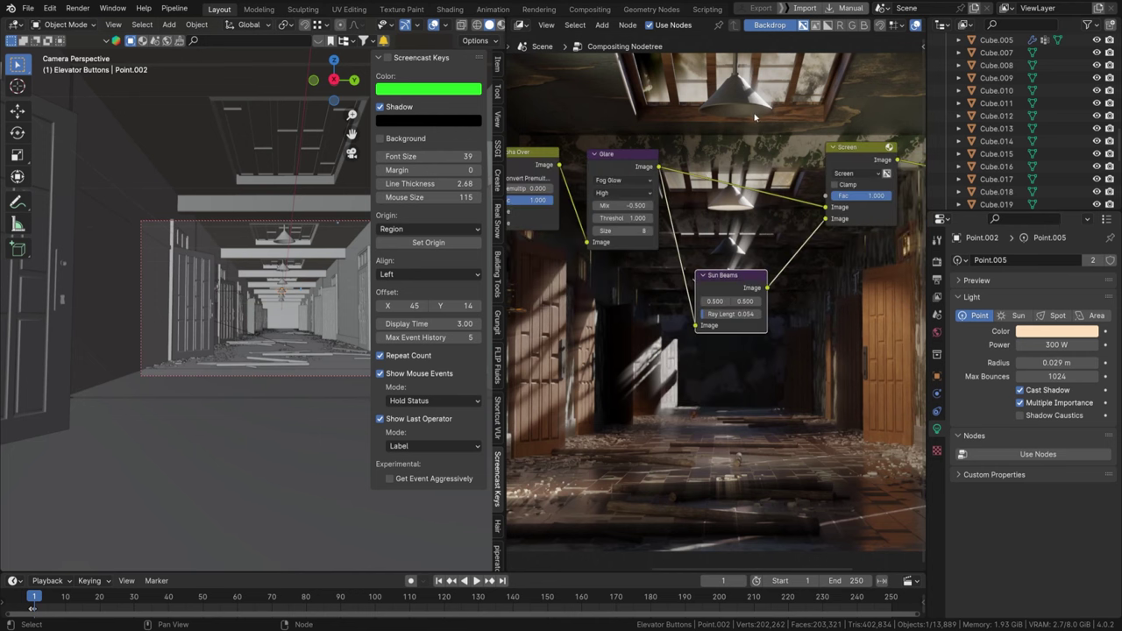
{"action": "scroll", "coordinate": [745, 346], "scroll_direction": "up", "scroll_amount": 2}
{"action": "left_click", "coordinate": [743, 349]}
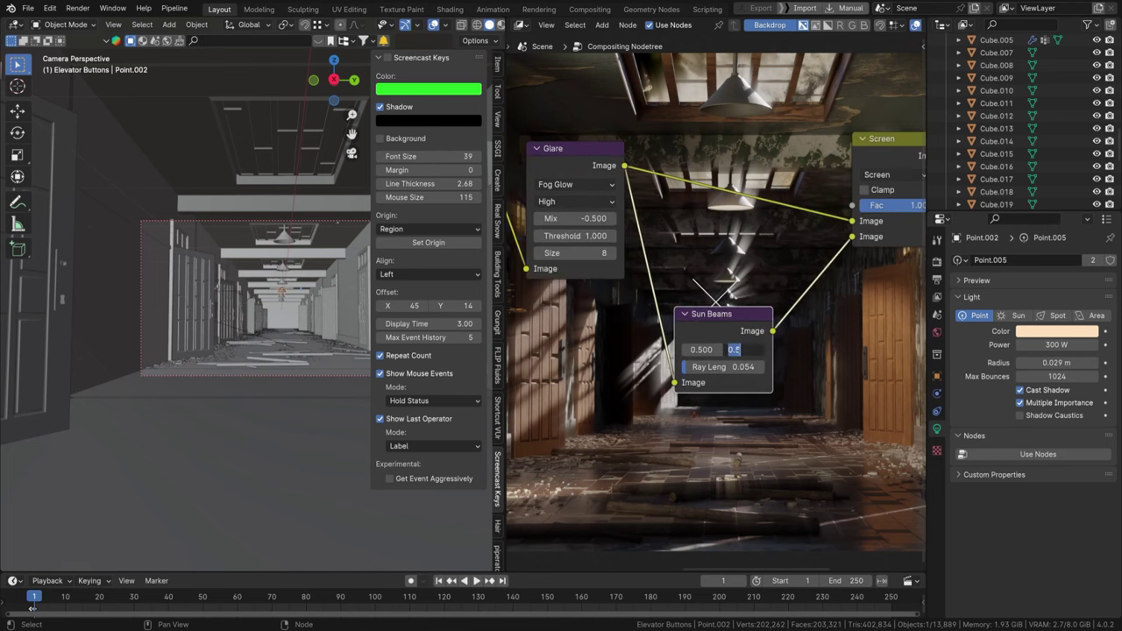
{"action": "type", "text": "0.9"}
{"action": "key", "text": "Return"}
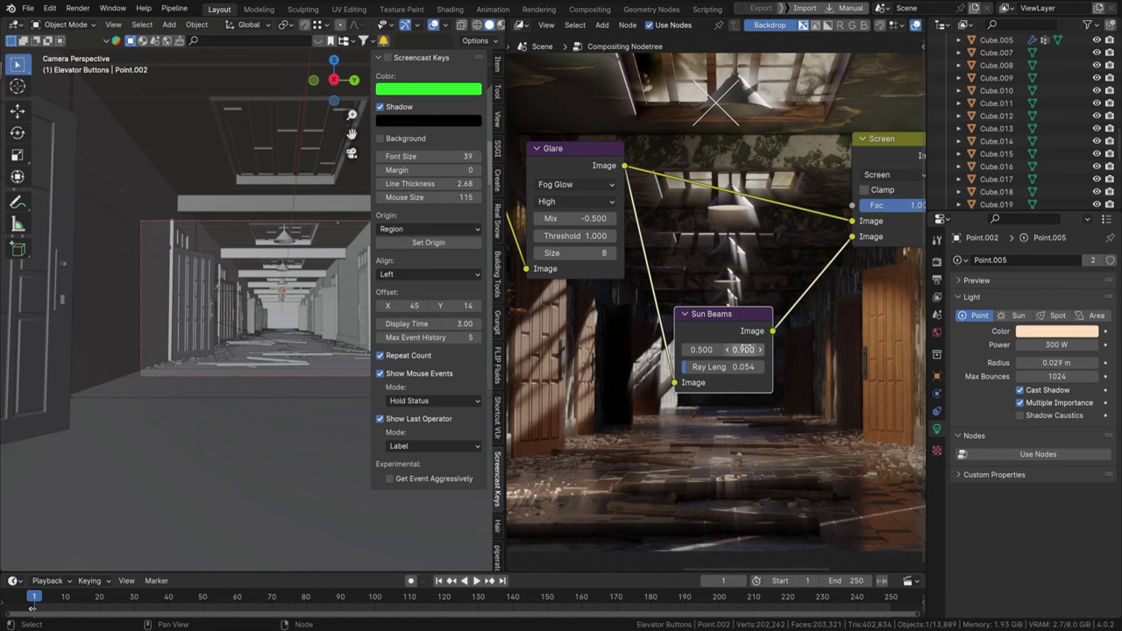
Step: Try 0.6 as the Sun Beams node's horizontal source position, and set it to 0.65
{"action": "left_click", "coordinate": [714, 349]}
{"action": "type", "text": "0.6"}
{"action": "key", "text": "Return"}
{"action": "left_click", "coordinate": [701, 349]}
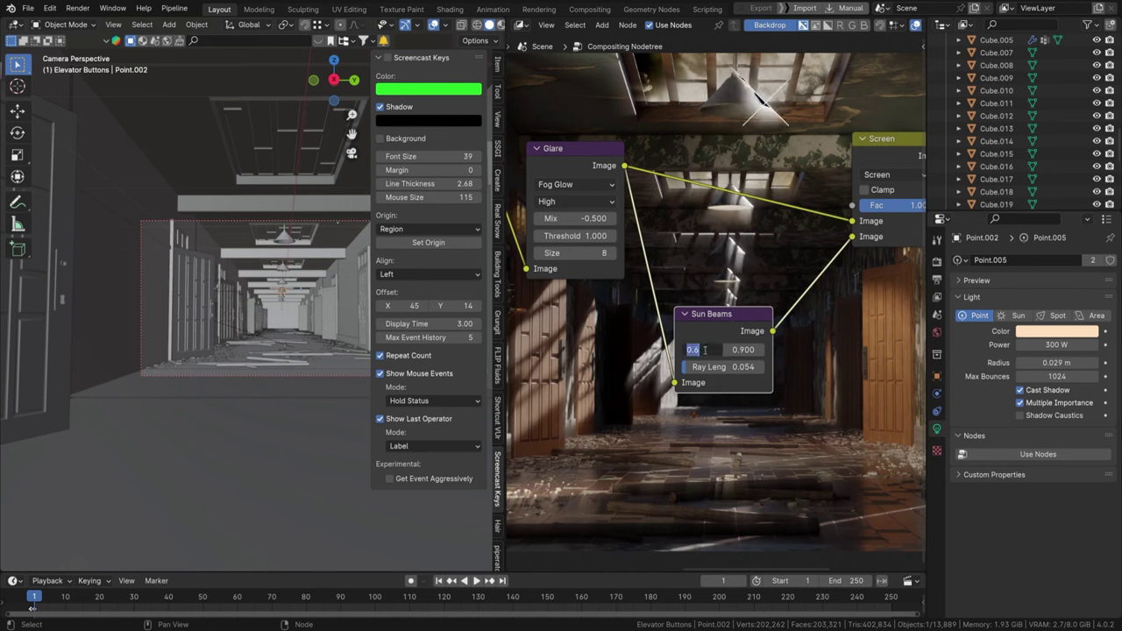
{"action": "type", "text": ".654"}
{"action": "key", "text": "Return"}
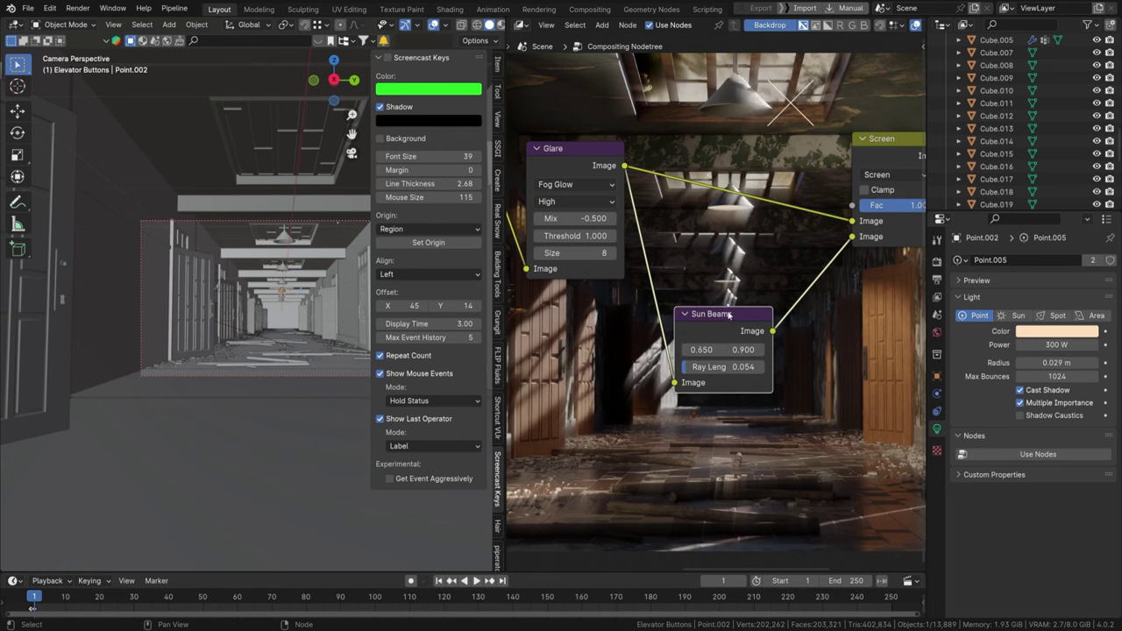
Step: Rearrange the node tree by placing Glare below Alpha Over and Sun Beams between Glare and Screen, lower than Screen
{"action": "left_click_drag", "start_coordinate": [728, 315], "coordinate": [796, 321]}
{"action": "scroll", "coordinate": [793, 324], "scroll_direction": "down", "scroll_amount": 4}
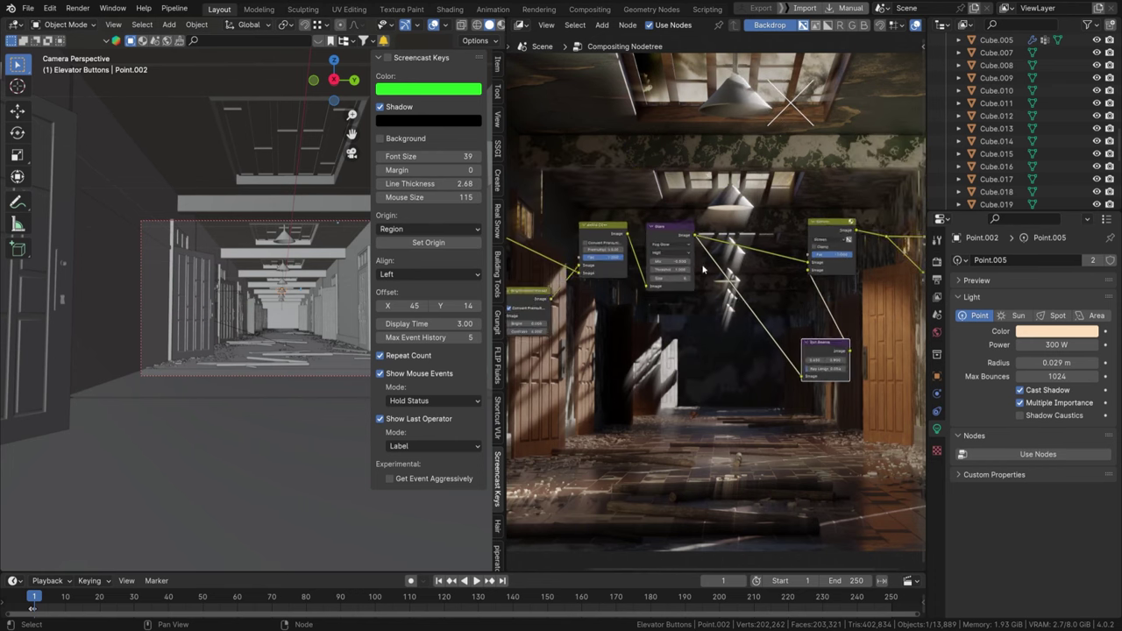
{"action": "scroll", "coordinate": [702, 269], "scroll_direction": "down", "scroll_amount": 1}
{"action": "left_click_drag", "start_coordinate": [664, 241], "coordinate": [625, 298]}
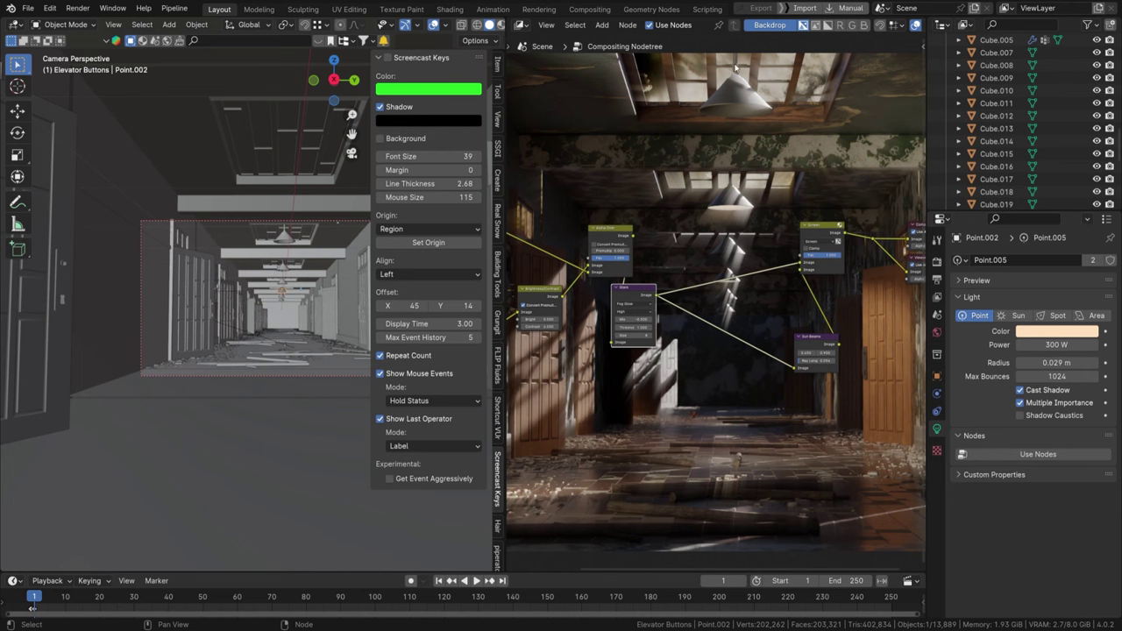
{"action": "left_click_drag", "start_coordinate": [811, 342], "coordinate": [712, 342]}
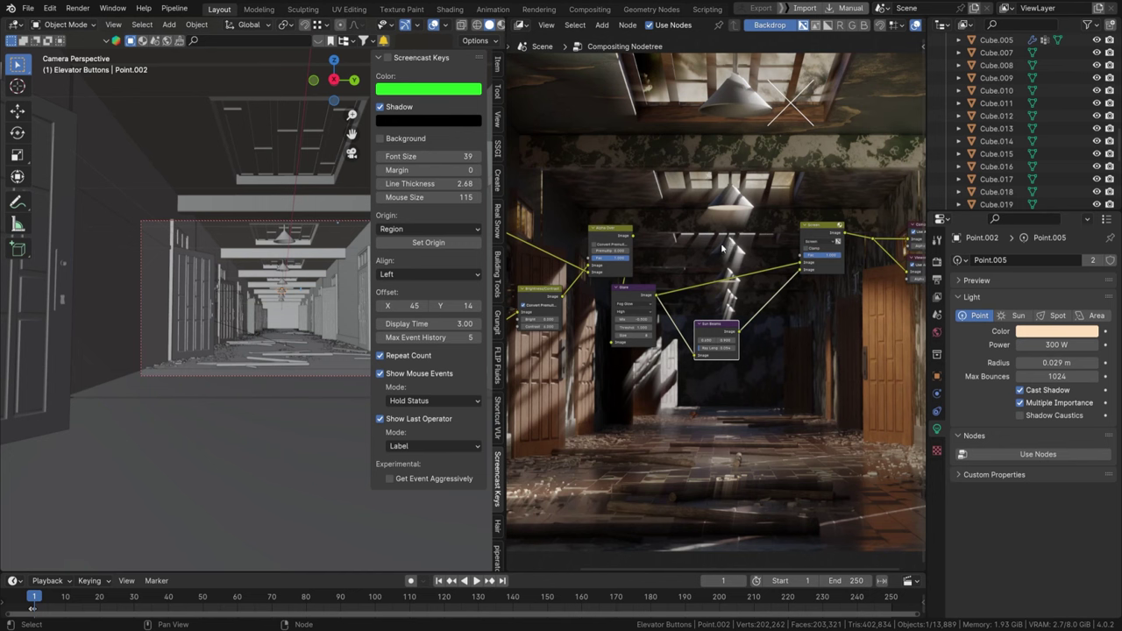
Step: Look over the compositing node tree from the image inputs to the outputs, and bring up the rendered image
{"action": "scroll", "coordinate": [736, 194], "scroll_direction": "up", "scroll_amount": 3}
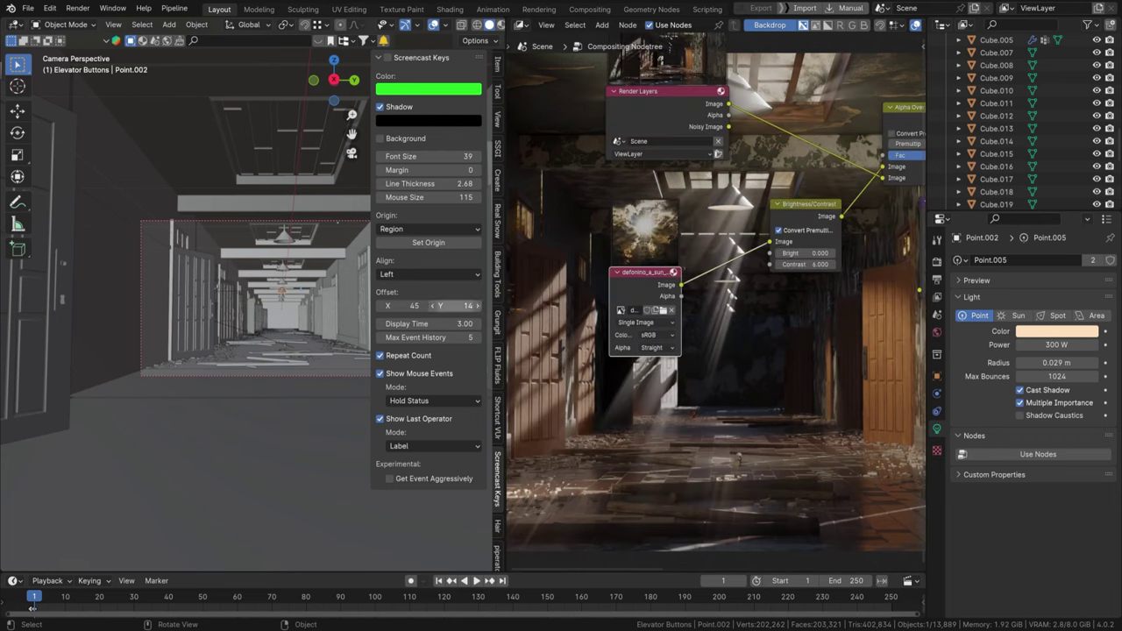
{"action": "scroll", "coordinate": [756, 224], "scroll_direction": "down", "scroll_amount": 6}
{"action": "middle_click_drag", "start_coordinate": [755, 225], "coordinate": [680, 248]}
{"action": "middle_click_drag", "start_coordinate": [920, 234], "coordinate": [727, 252]}
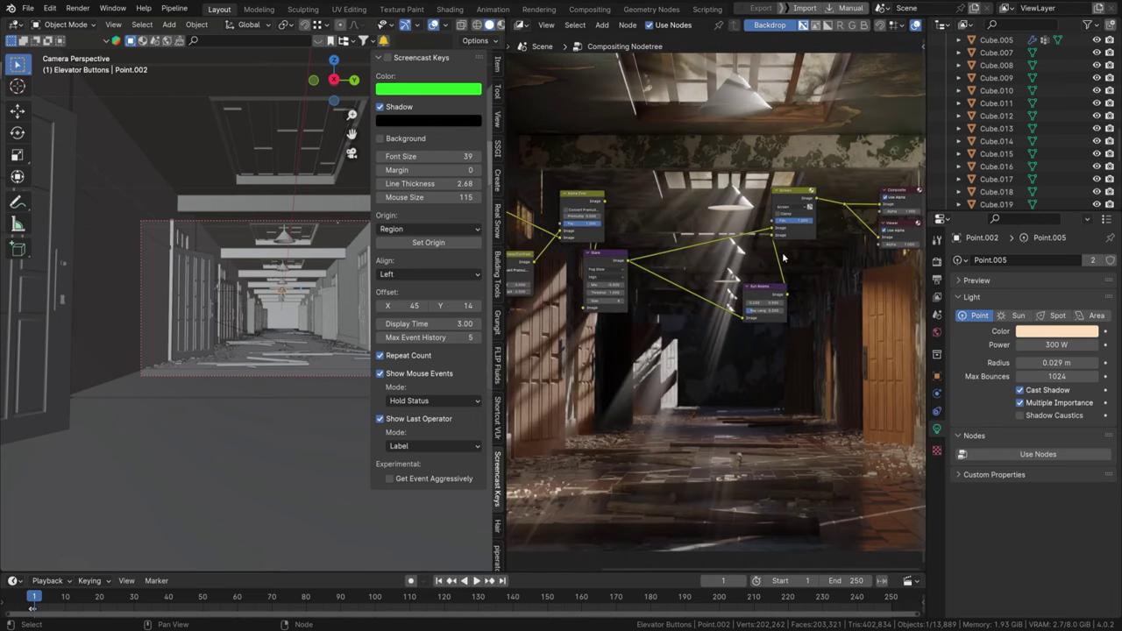
{"action": "left_click", "coordinate": [78, 8]}
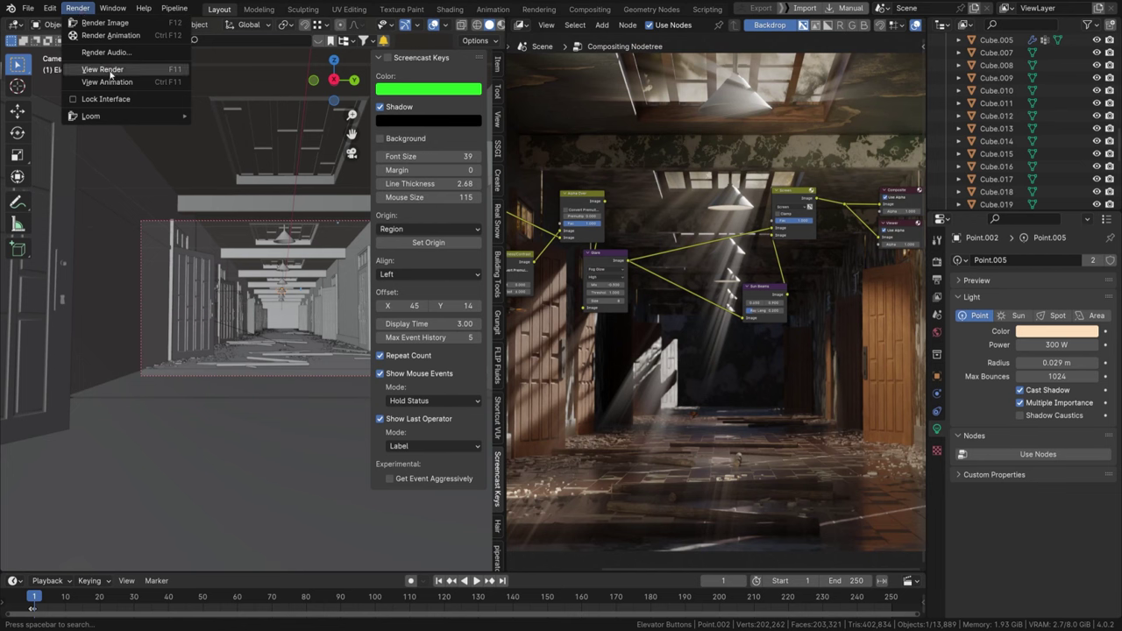